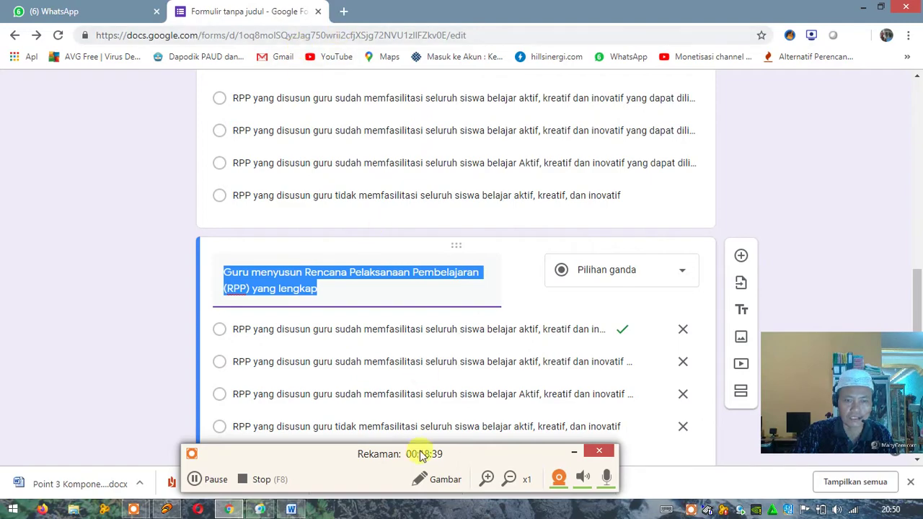
Step: Copy "Kelengkapan dokumen RPP" from the Petunjuk Telaah Dokumen table in the Word document and paste it over the form question's title
click(291, 510)
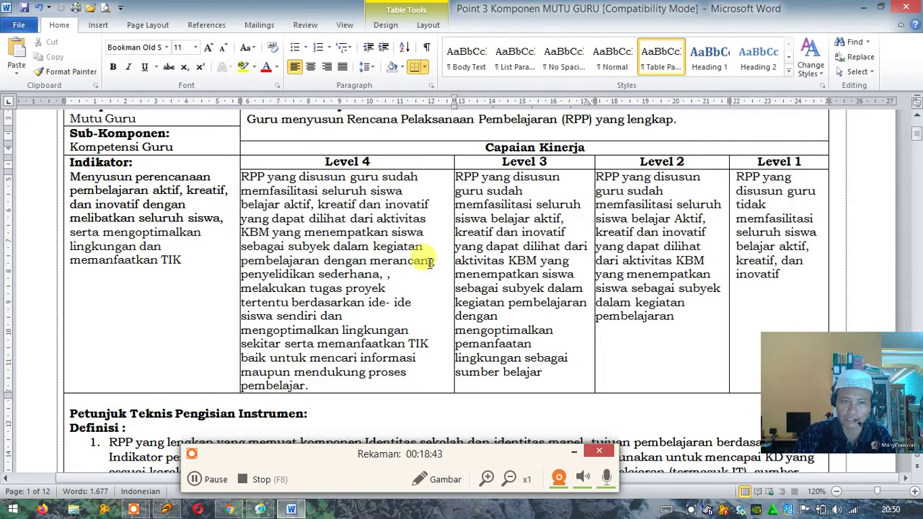
scroll(418, 260, down, 6)
scroll(408, 252, down, 6)
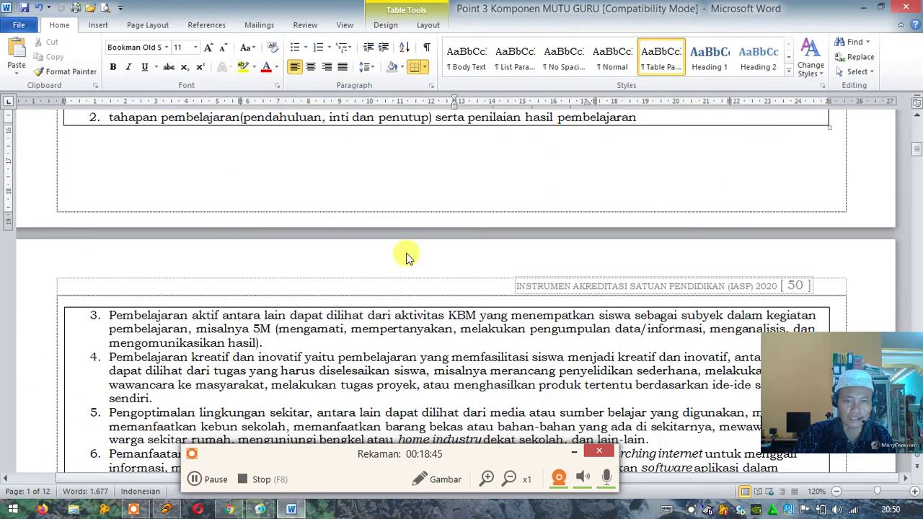
scroll(408, 253, down, 8)
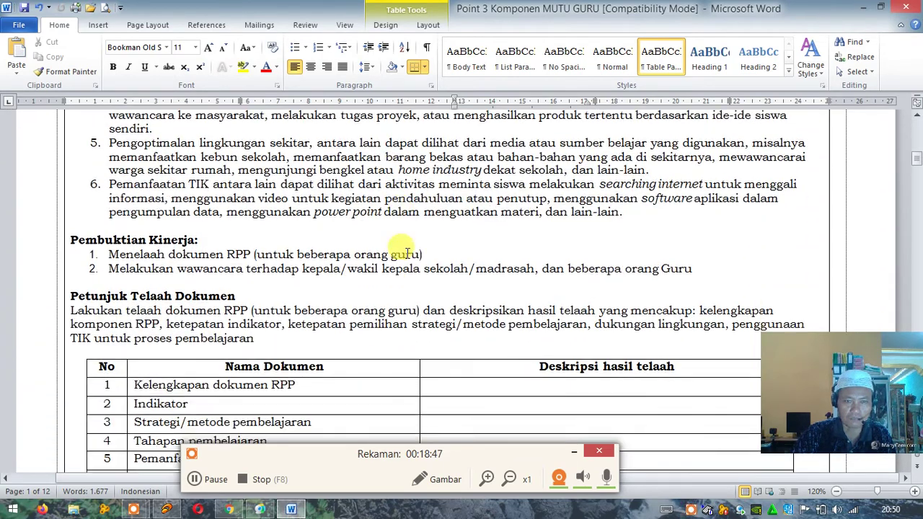
scroll(406, 247, down, 1)
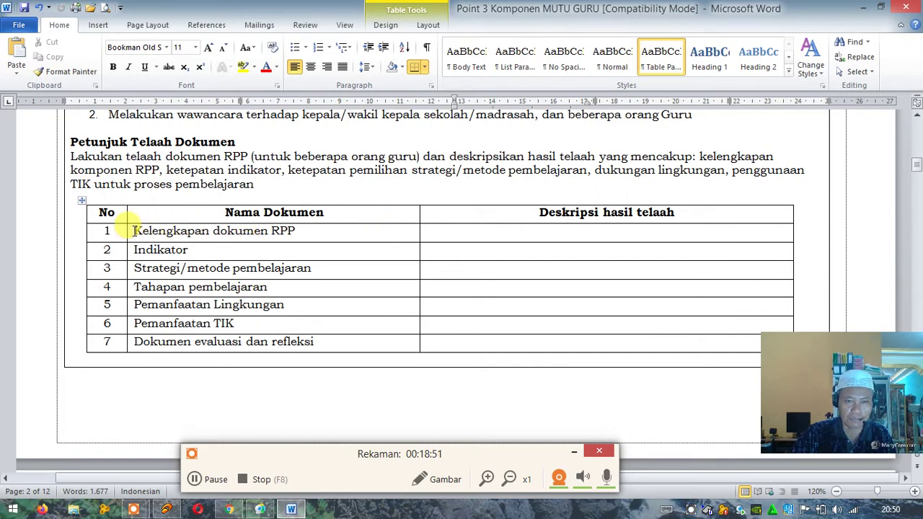
drag(134, 231, 307, 232)
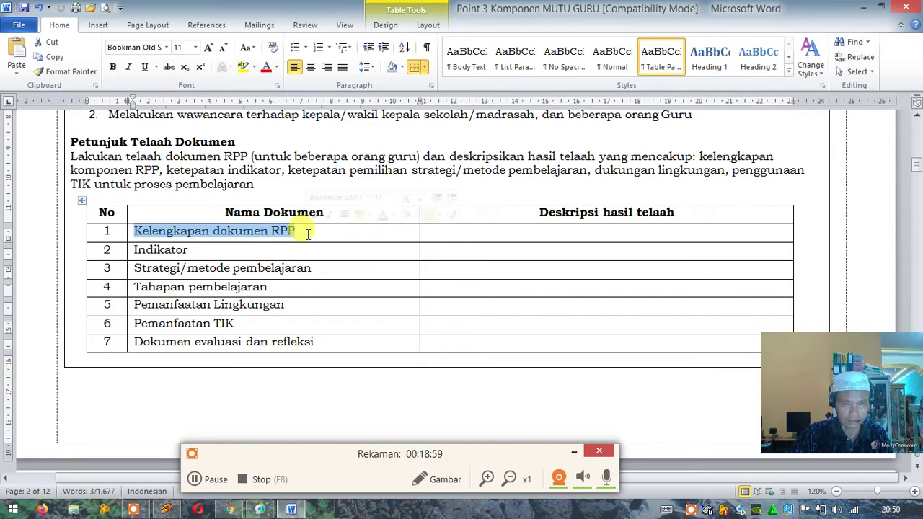
click(318, 231)
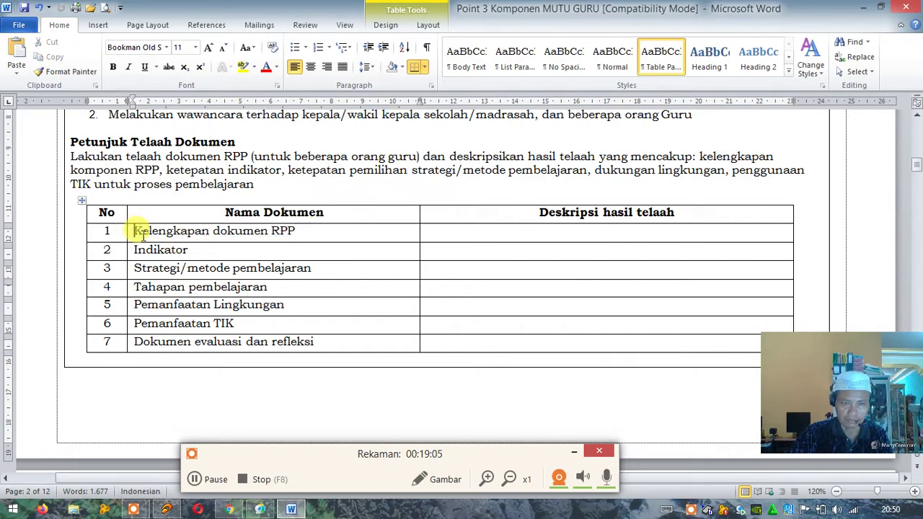
drag(139, 231, 302, 235)
key(ctrl+c)
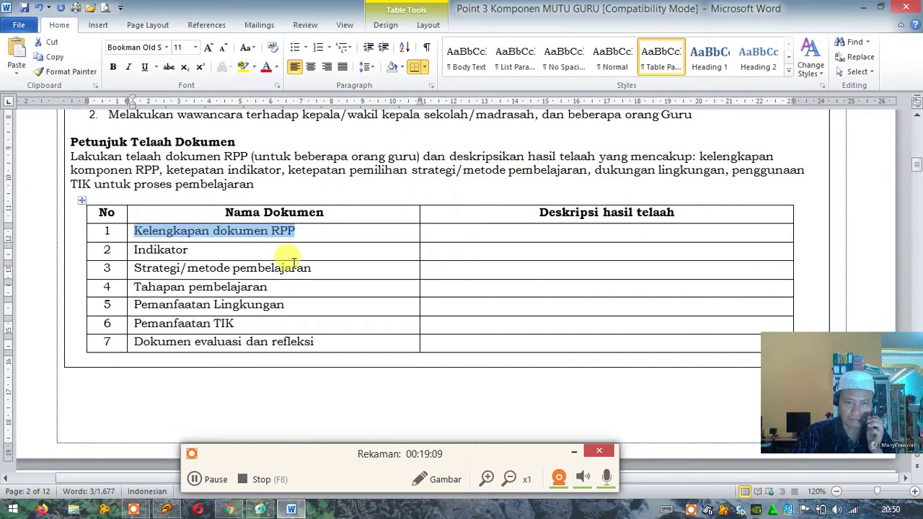
click(260, 509)
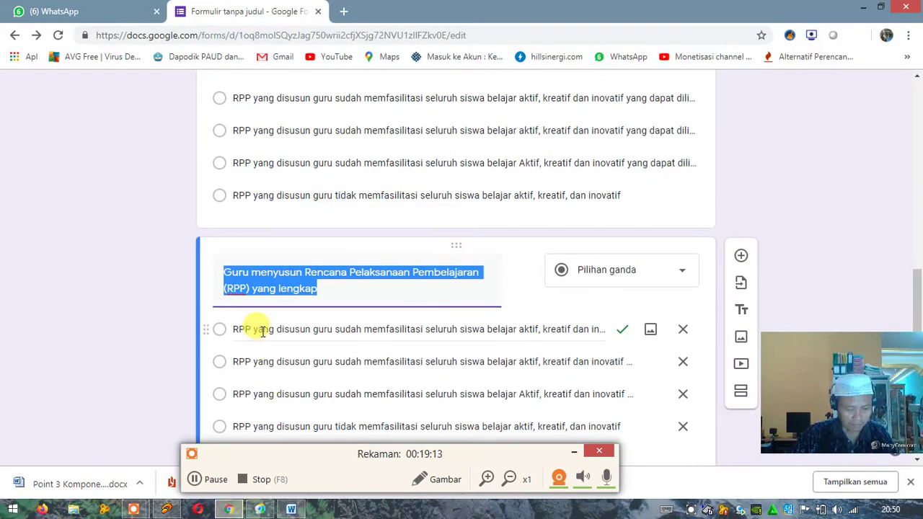
key(ctrl+v)
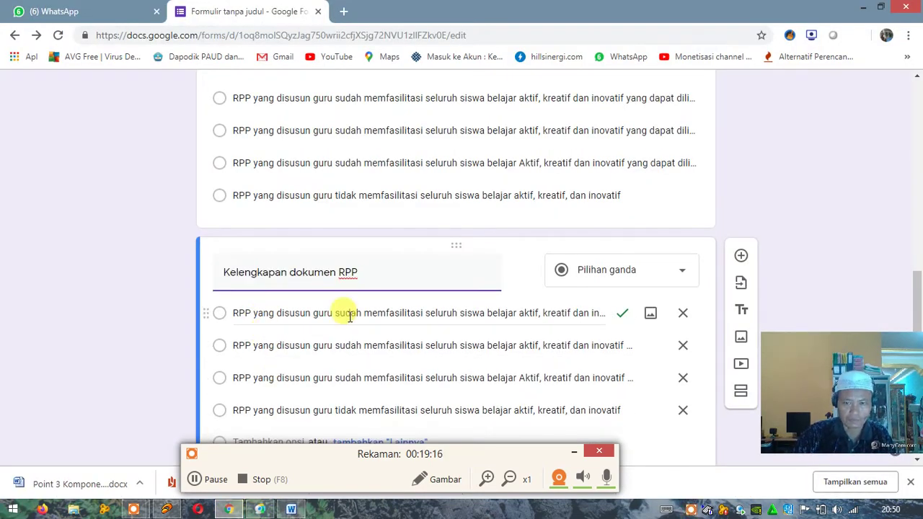
Step: Replace the fourth answer option's text with "Satu tahun"
click(245, 314)
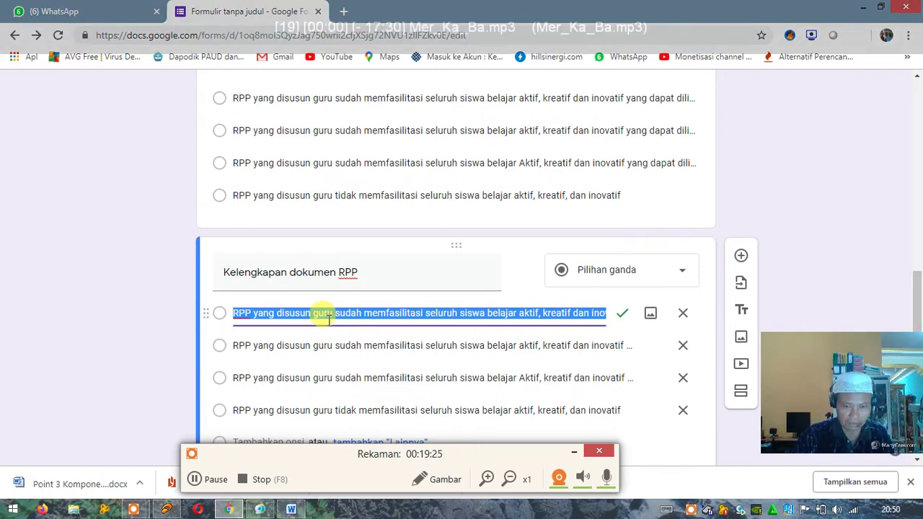
click(265, 409)
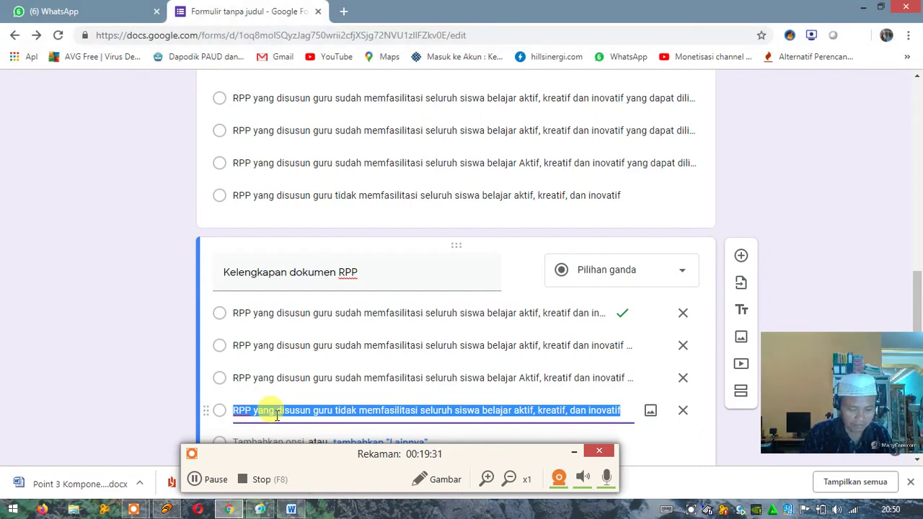
text(Satu)
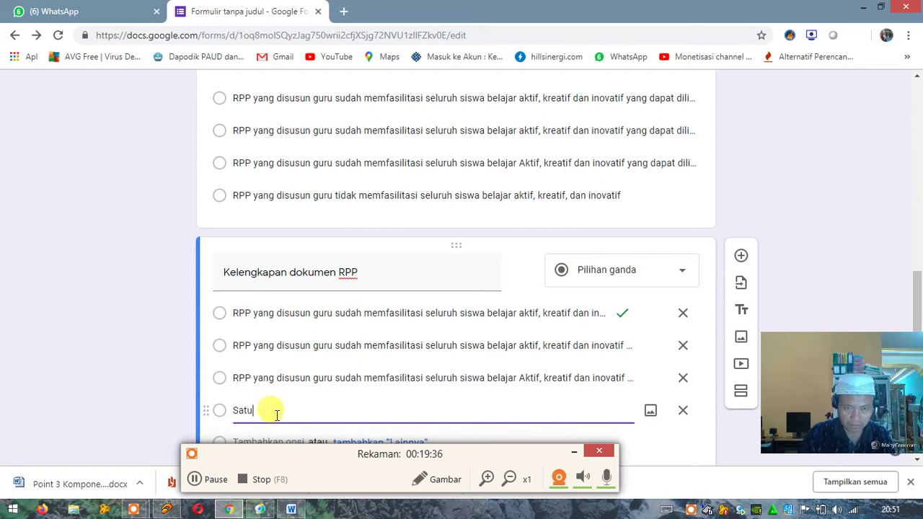
text( tahun)
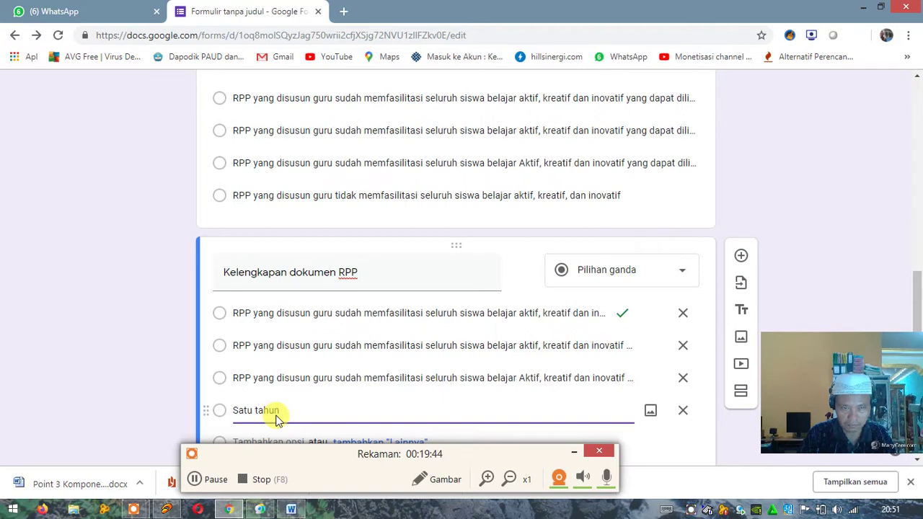
Step: Append "yang terdokumentasikan saat ini" to the question title "Kelengkapan dokumen RPP"
triple_click(361, 268)
click(380, 272)
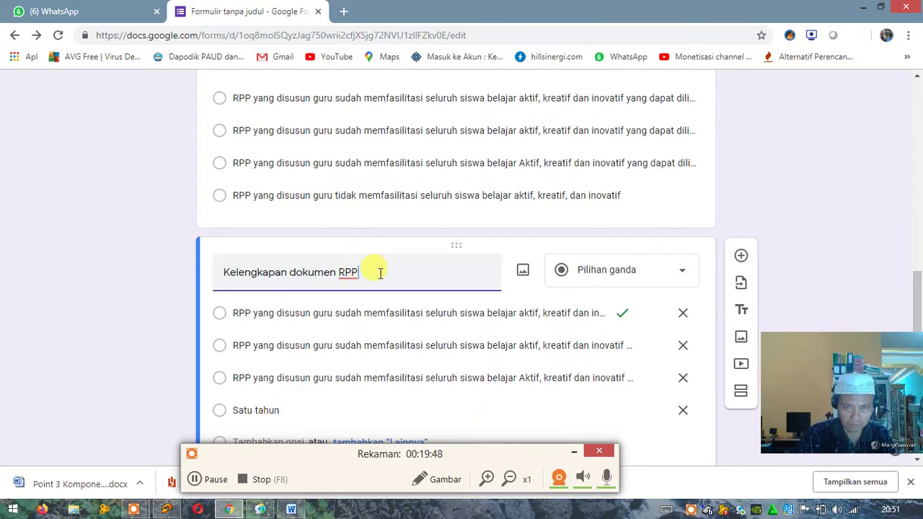
text(yang)
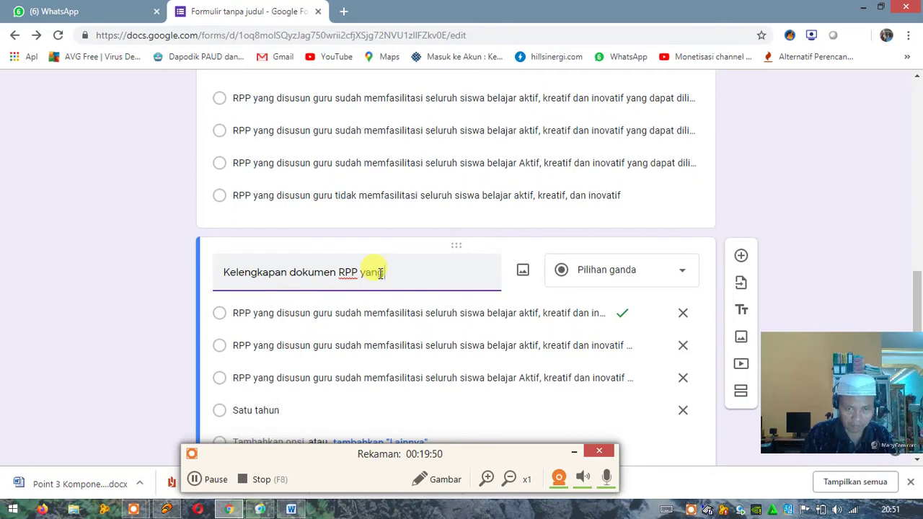
text( t)
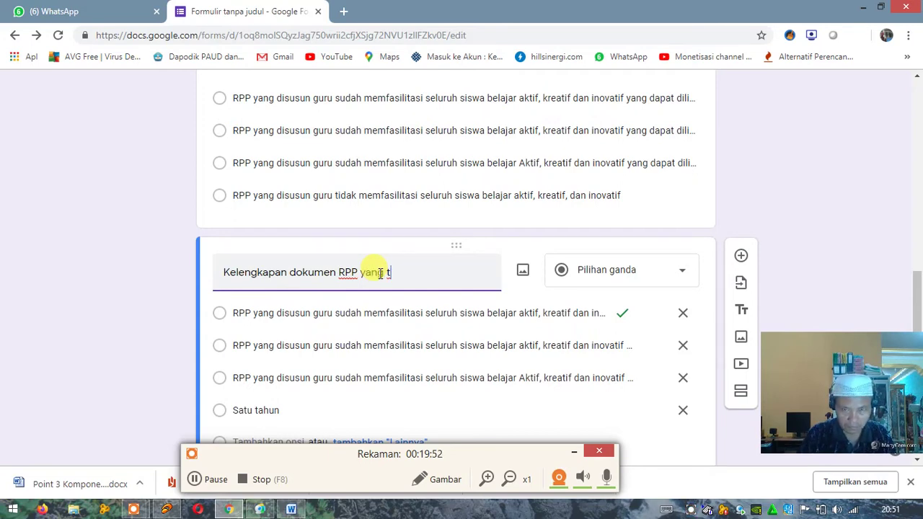
text(erd)
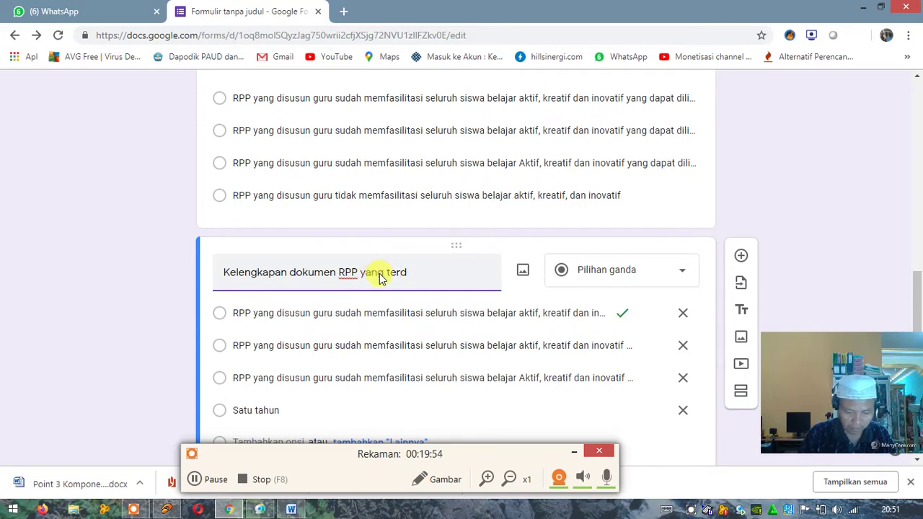
text(okumen)
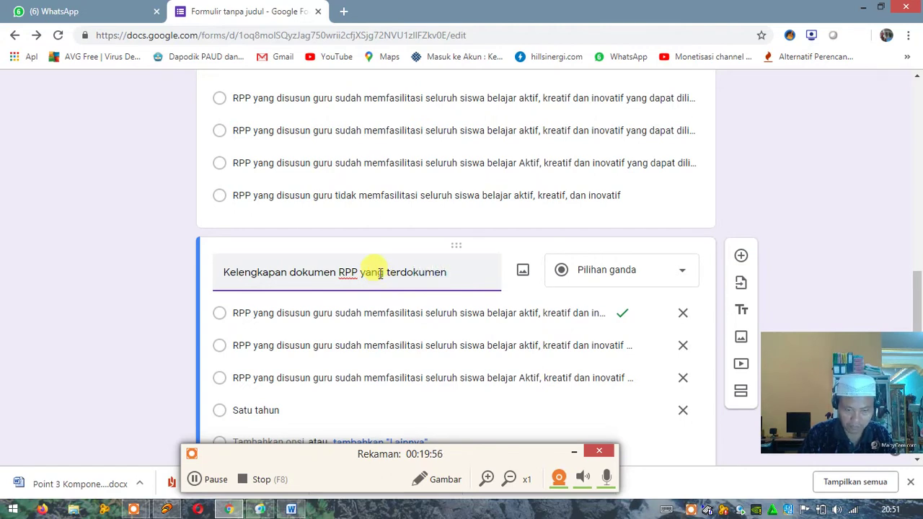
text(tasikan)
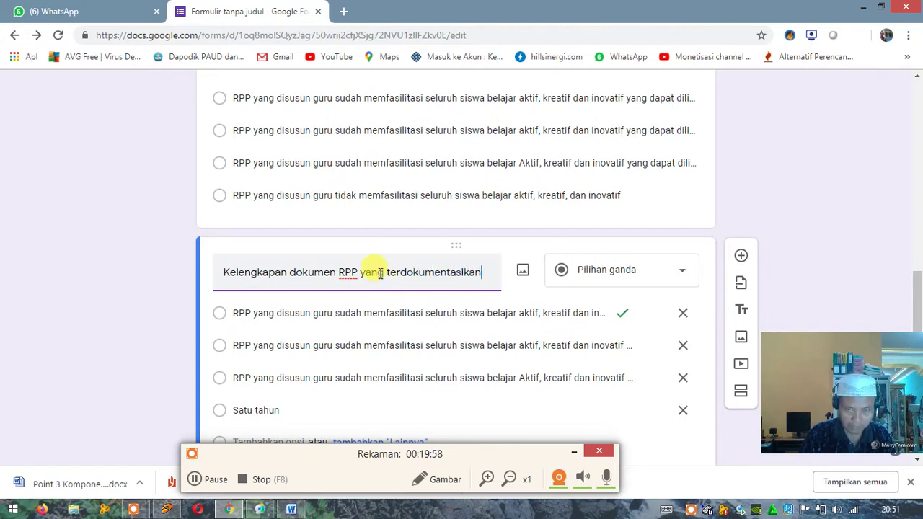
text( saat ini)
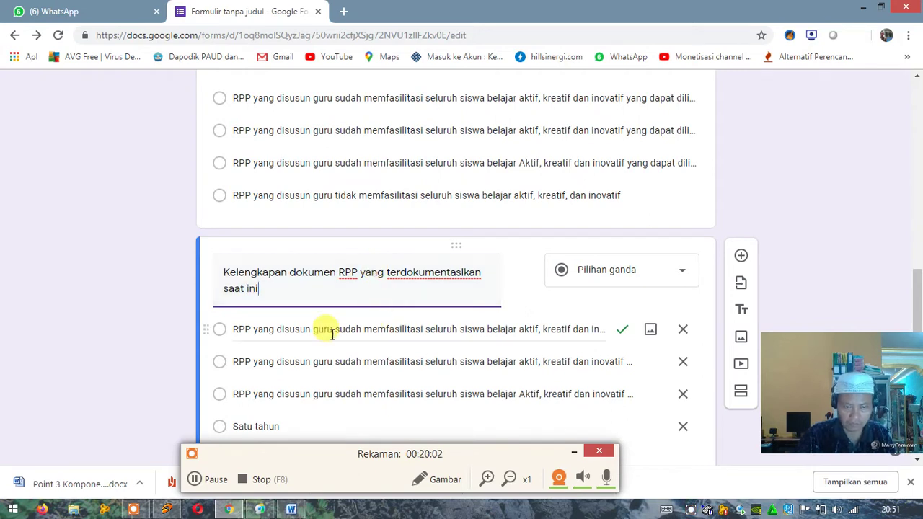
Step: Replace the third answer option's text with "2"
click(236, 393)
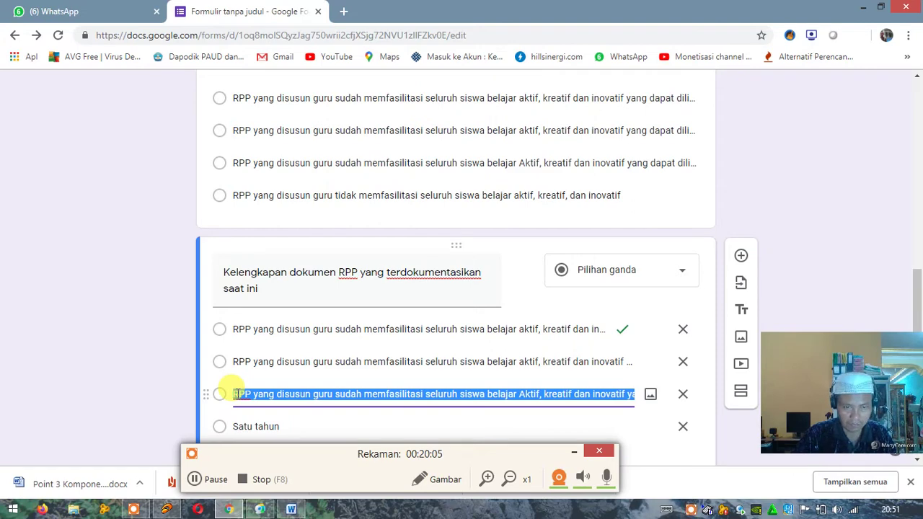
key(BackSpace)
text(2)
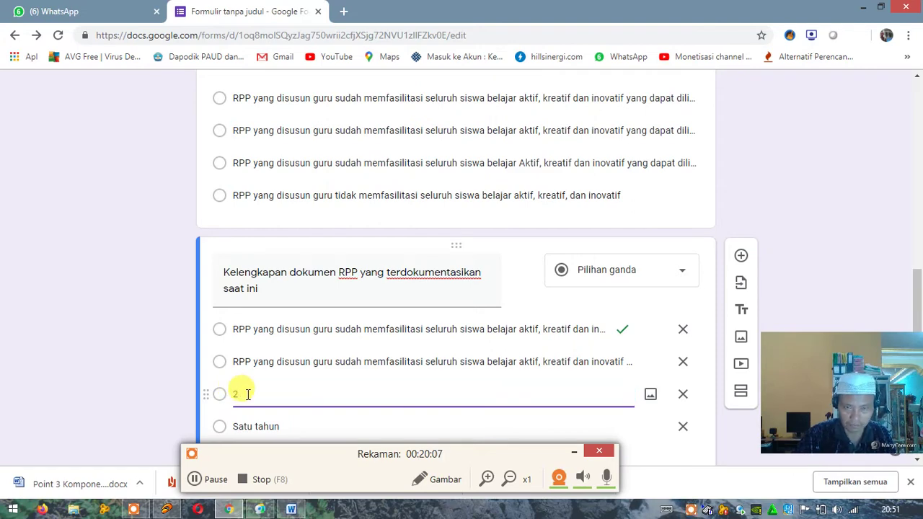
Step: Extend the fourth answer option so it reads "Satu tahun 1 Semester"
click(284, 426)
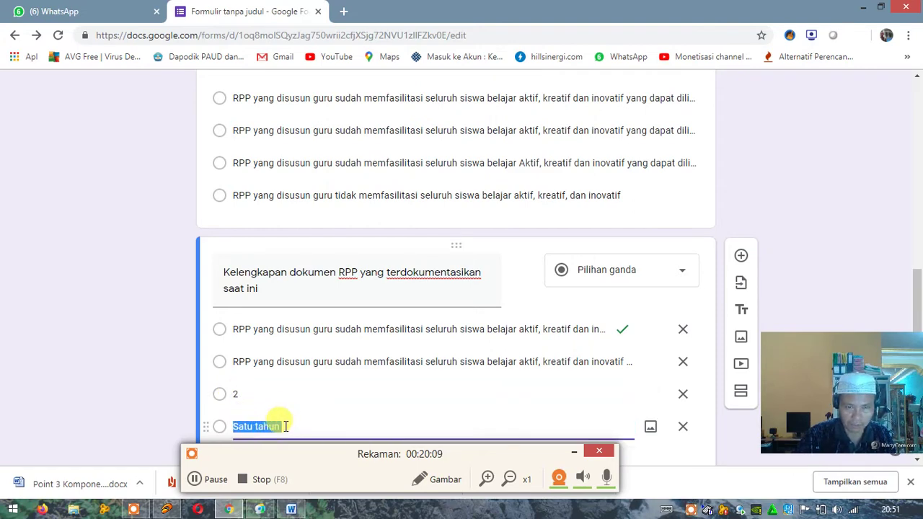
click(286, 426)
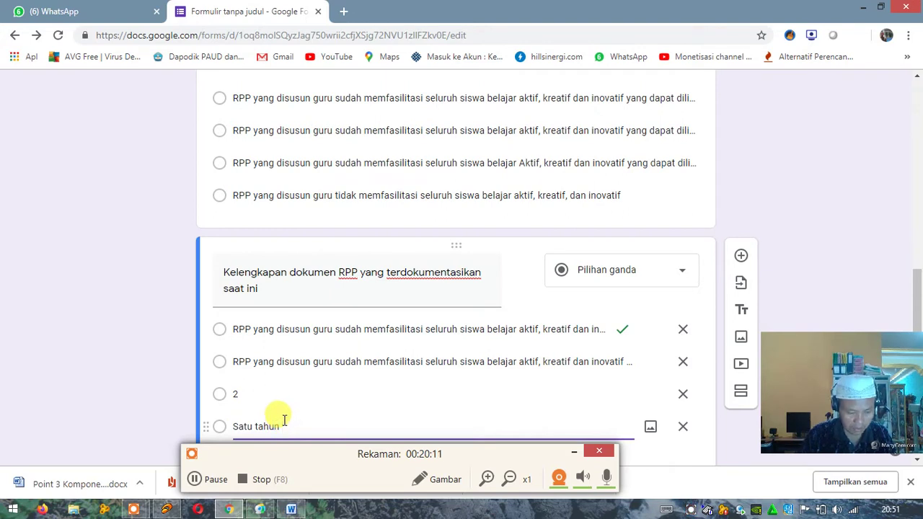
text(/ Semester)
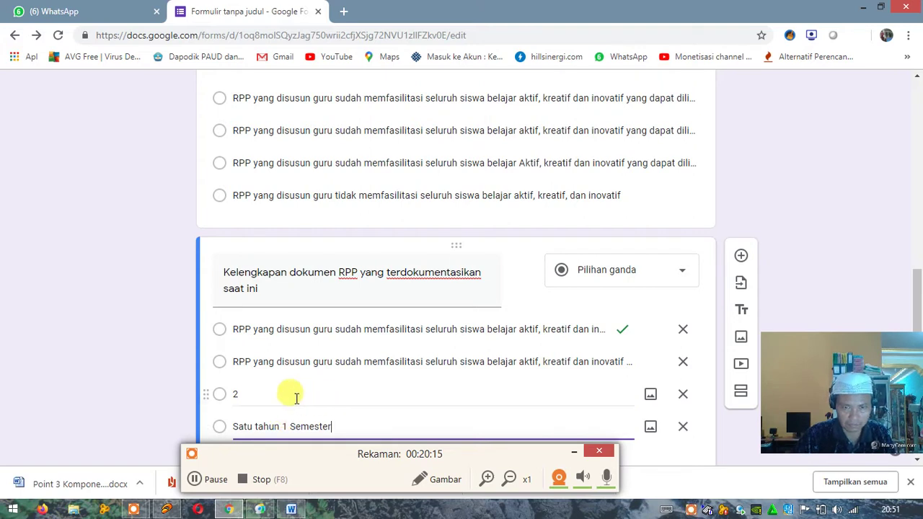
Step: Set the third answer option's text to "Satu Tahun 2 Semester"
click(265, 392)
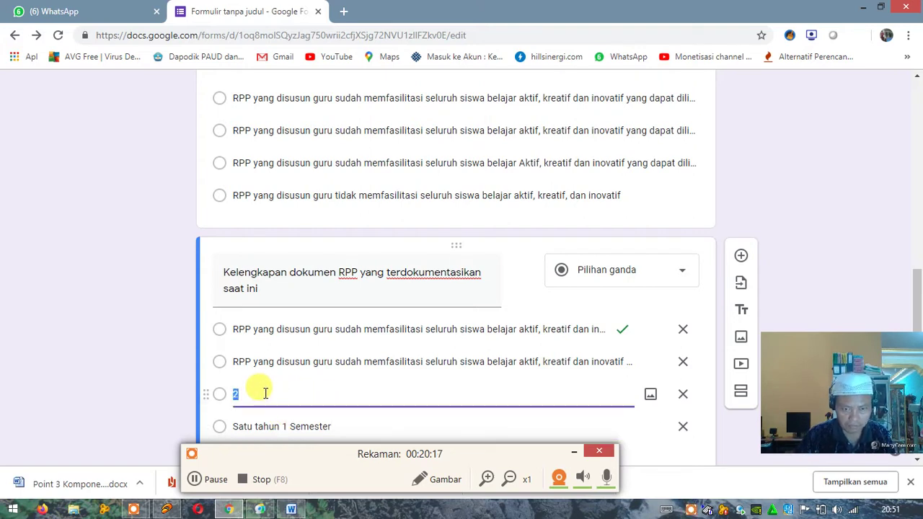
text(Satu)
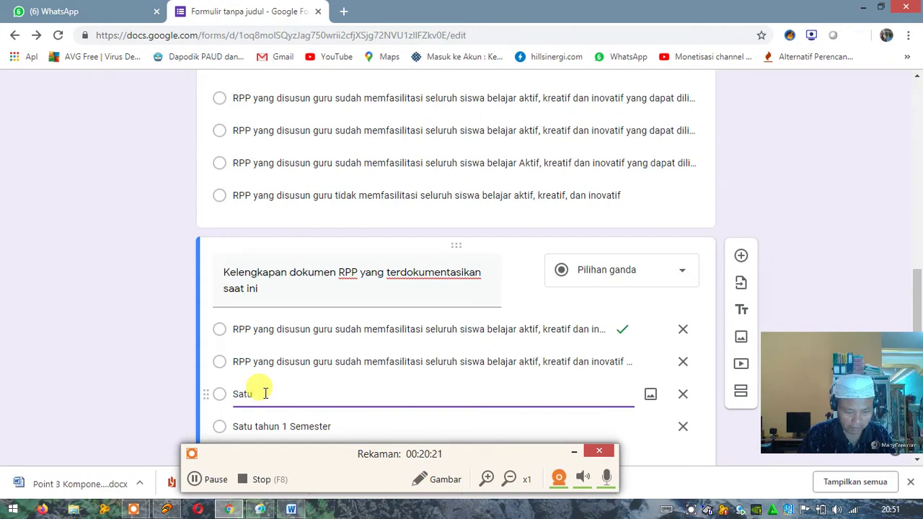
text( Tahun)
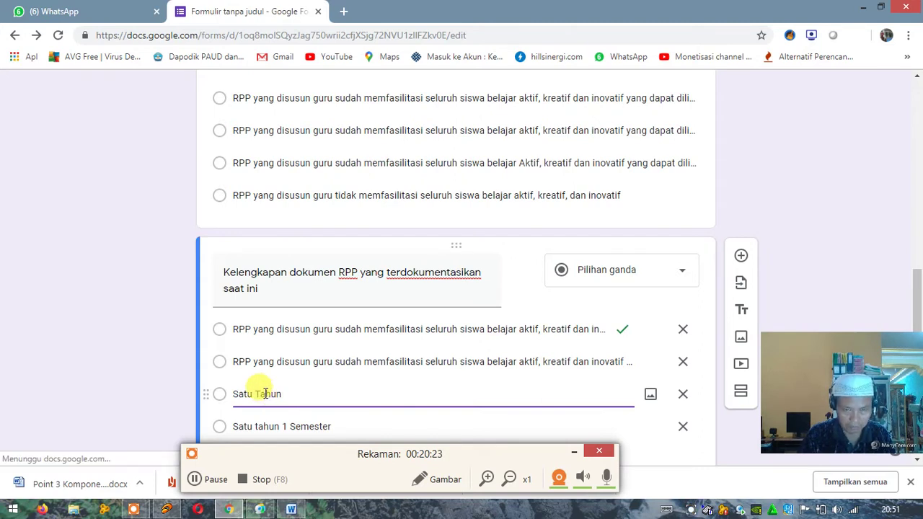
text( 2 )
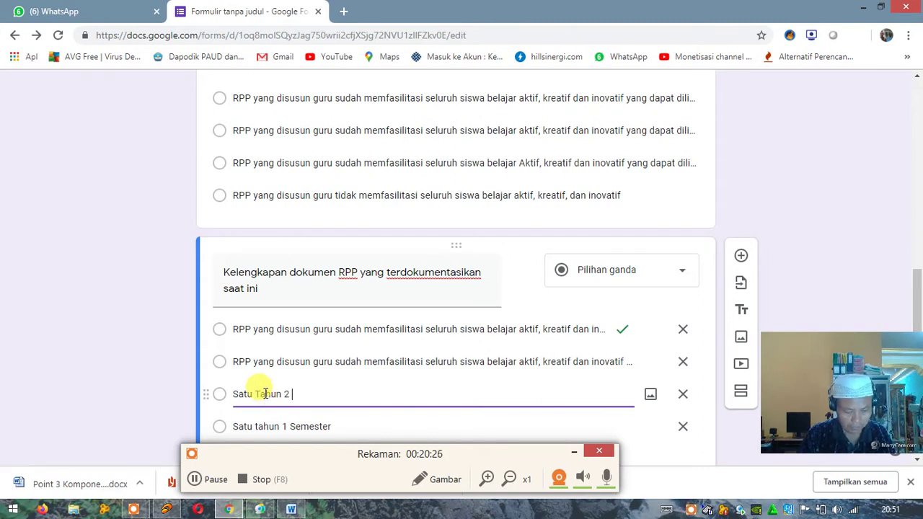
text(Semester)
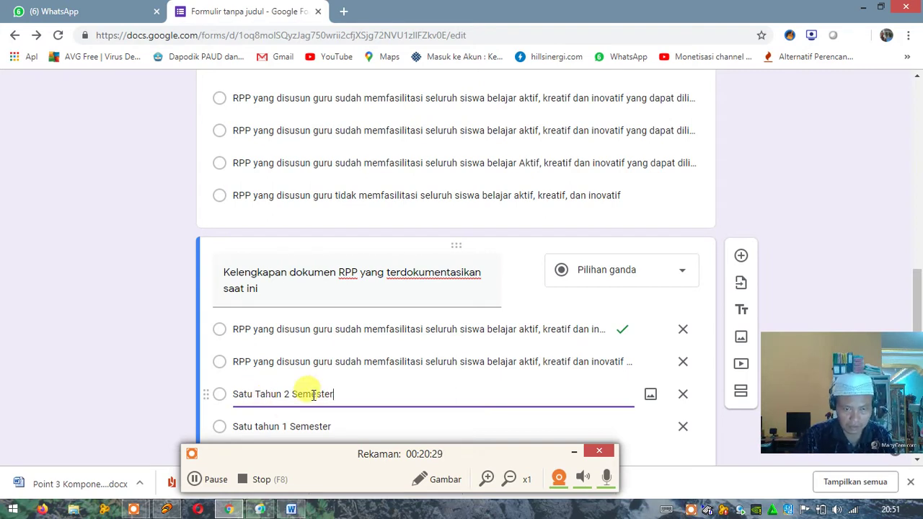
Step: Replace the second answer option's long text with the copied phrase "Kelengkapan dokumen RPP"
drag(340, 394, 346, 427)
click(220, 394)
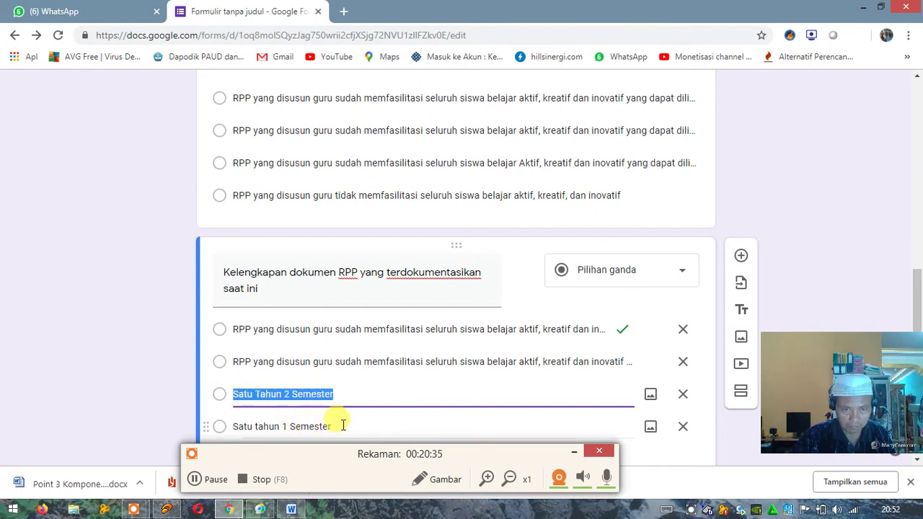
triple_click(242, 361)
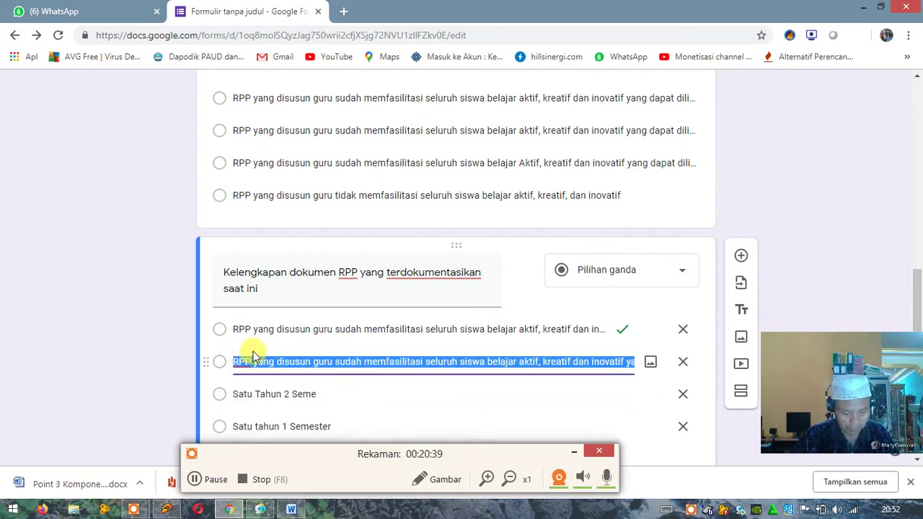
text(Kelengkapan dokumen RPP)
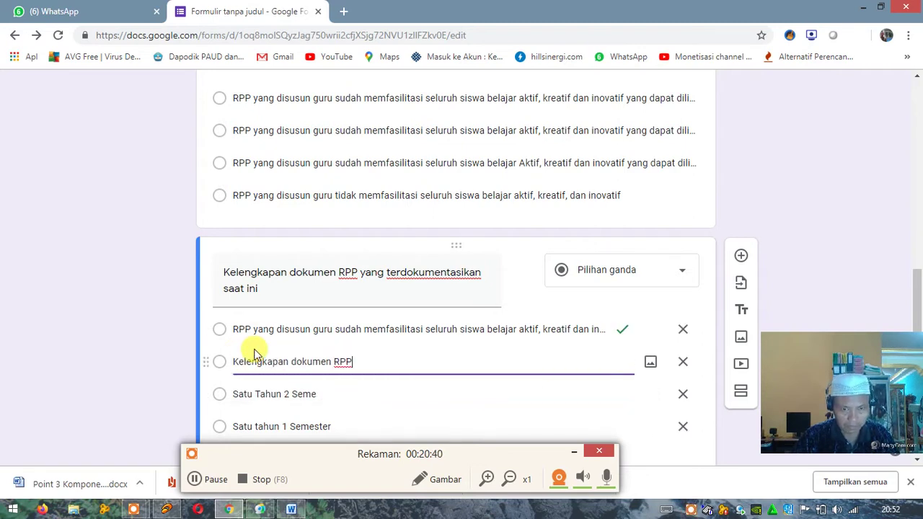
Step: Copy the fourth answer option's text, "Satu tahun 1 Semester"
triple_click(318, 394)
triple_click(336, 426)
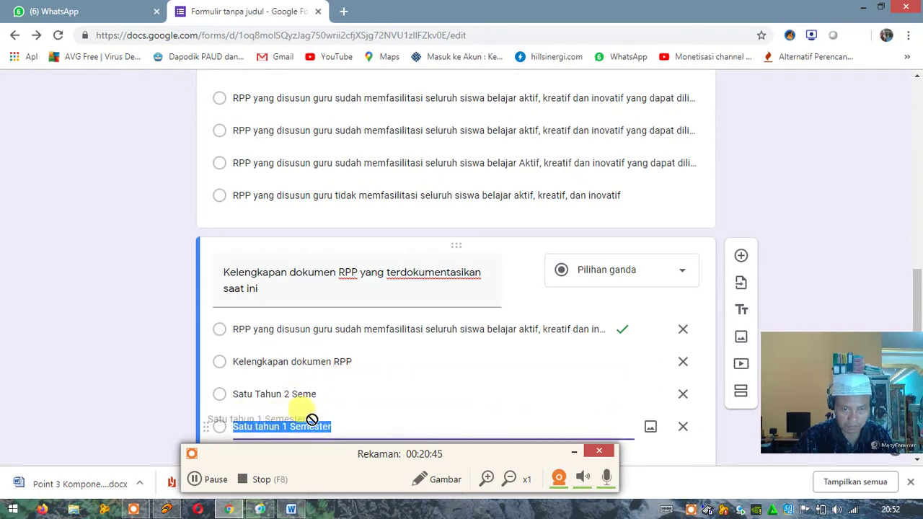
click(314, 430)
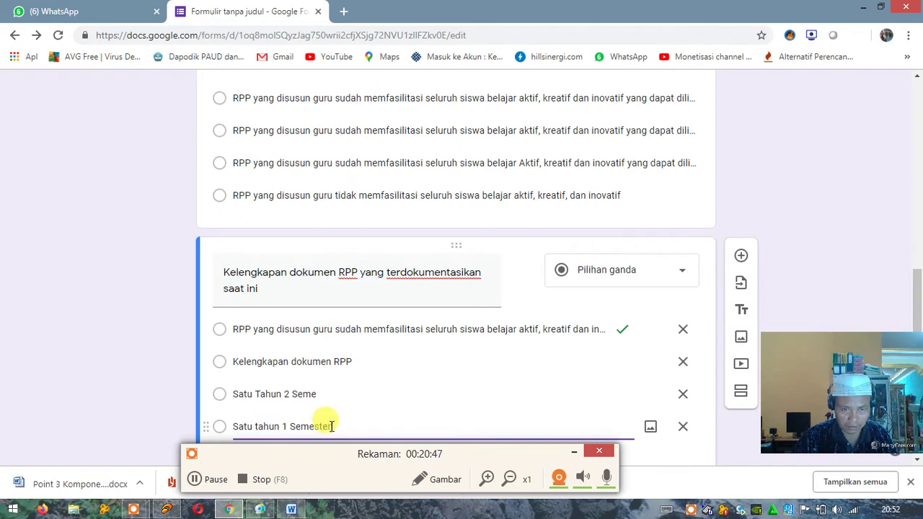
drag(330, 428, 234, 428)
key(ctrl+c)
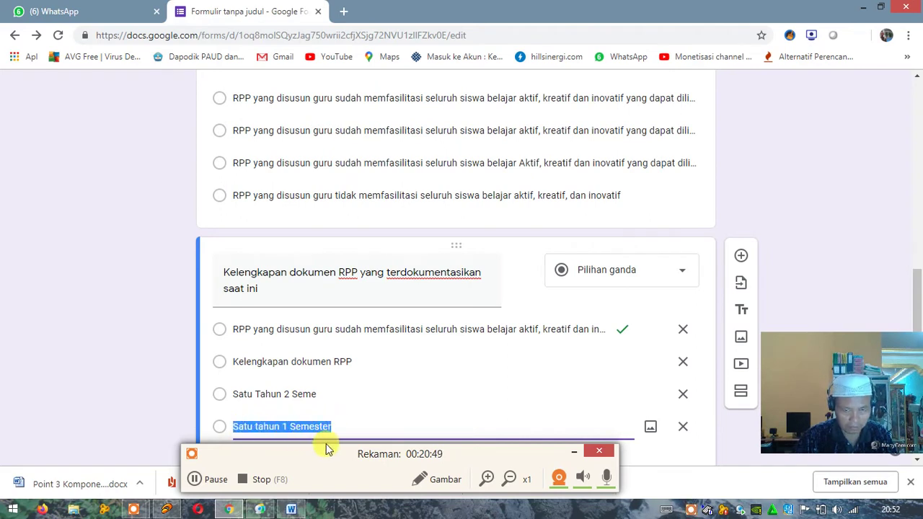
Step: Try to paste the copied text "Satu tahun 1 Semester" over the second and the first answer options
click(324, 395)
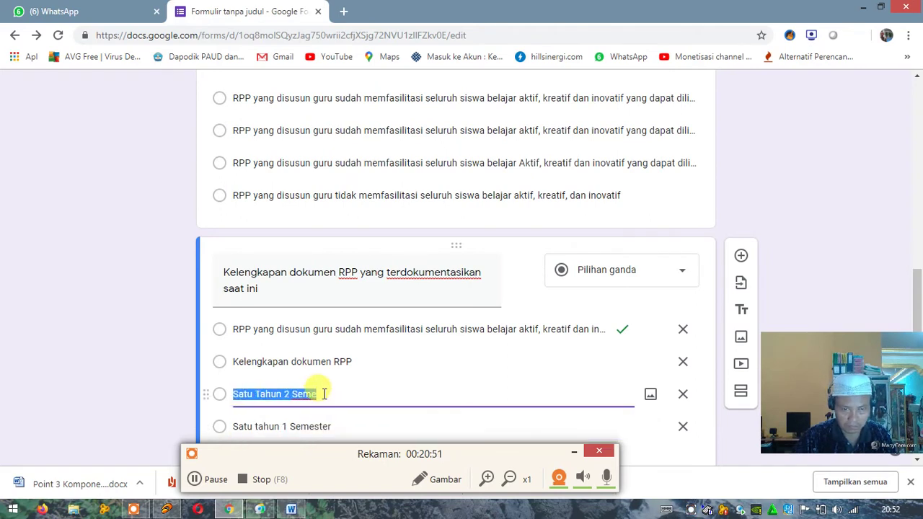
click(354, 363)
key(ctrl+v)
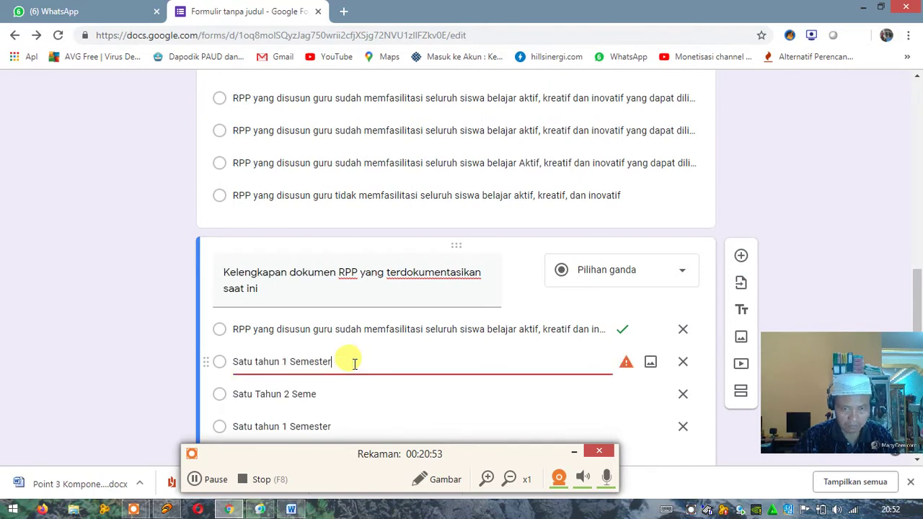
click(273, 331)
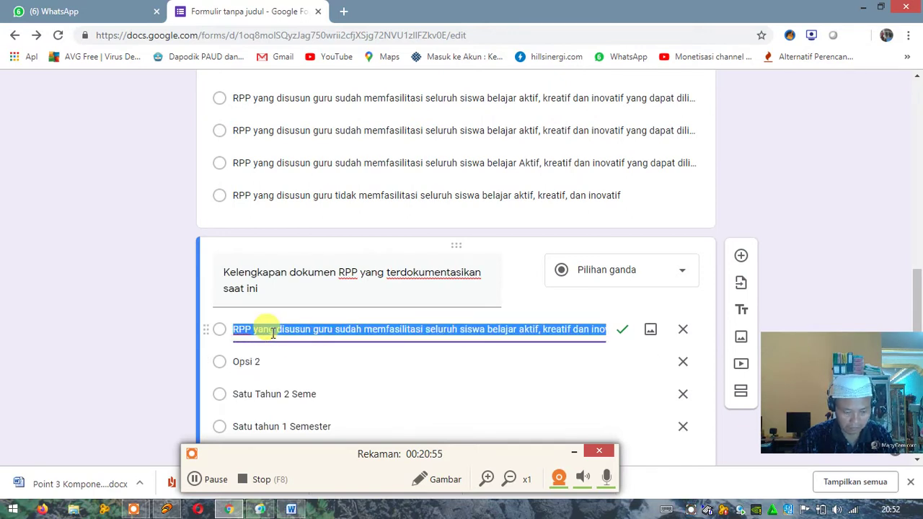
key(ctrl+v)
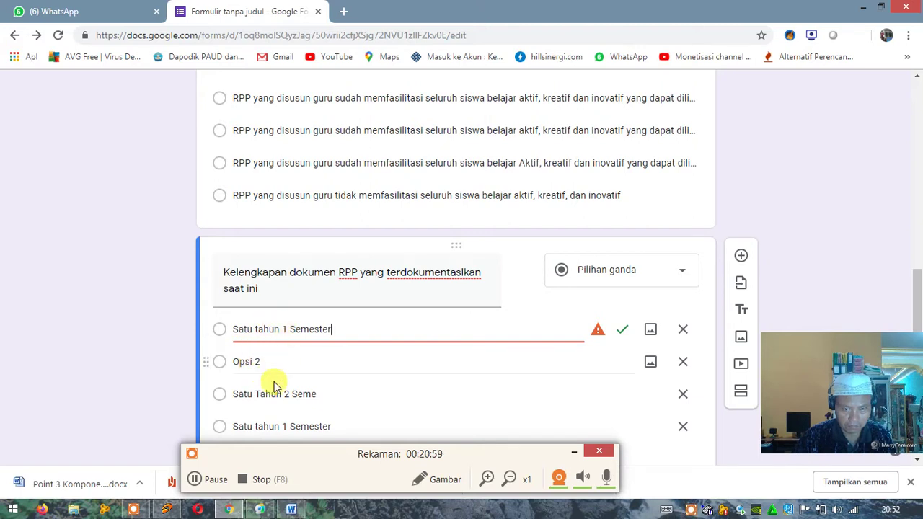
Step: Complete the third answer option so it reads "Satu Tahun 2 Semester"
click(318, 394)
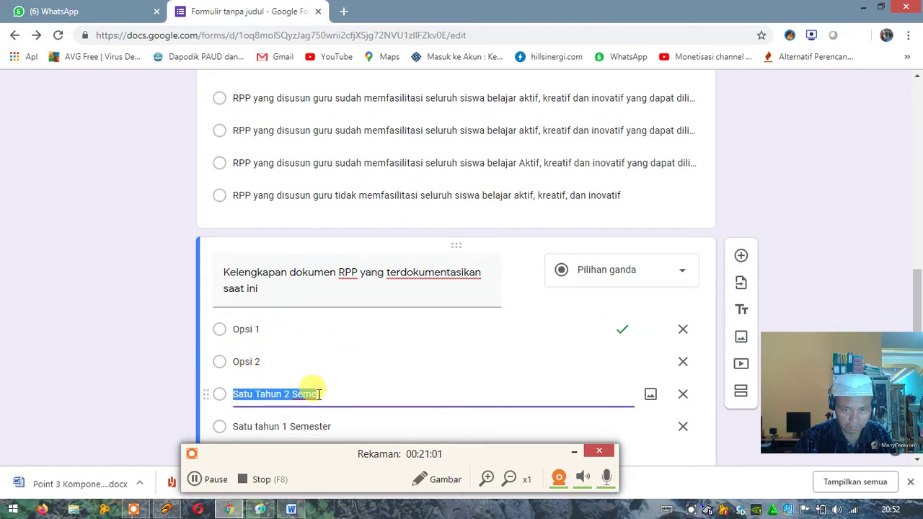
click(318, 394)
text(s)
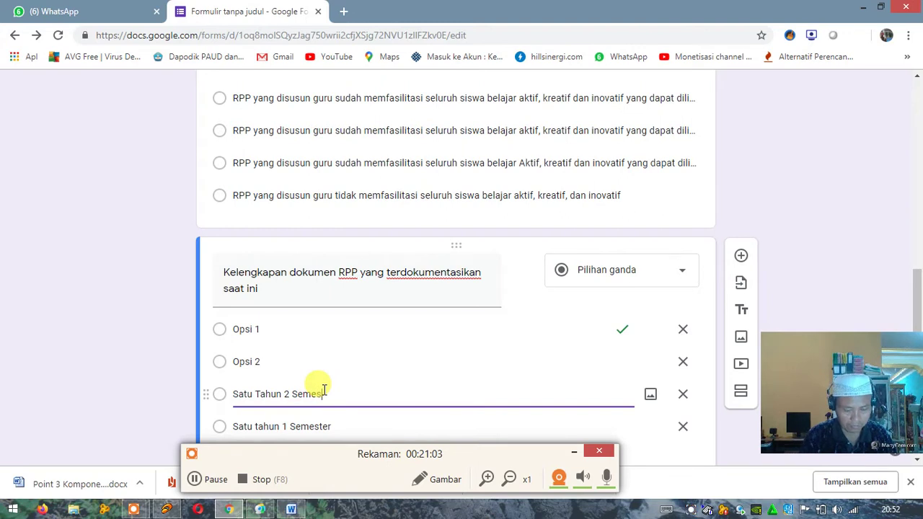
text(ter)
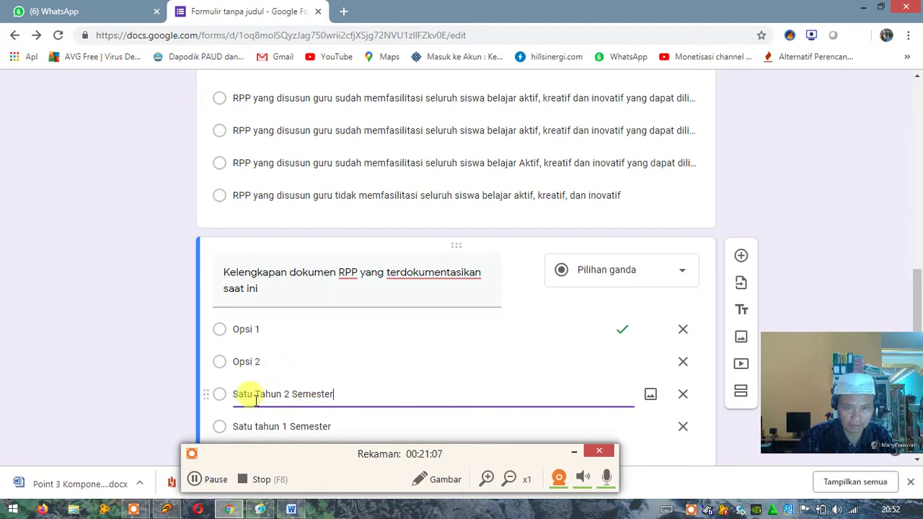
Step: Paste the copied text into the second answer option and change its first word so it reads "Dua tahun 1 Semester"
click(263, 361)
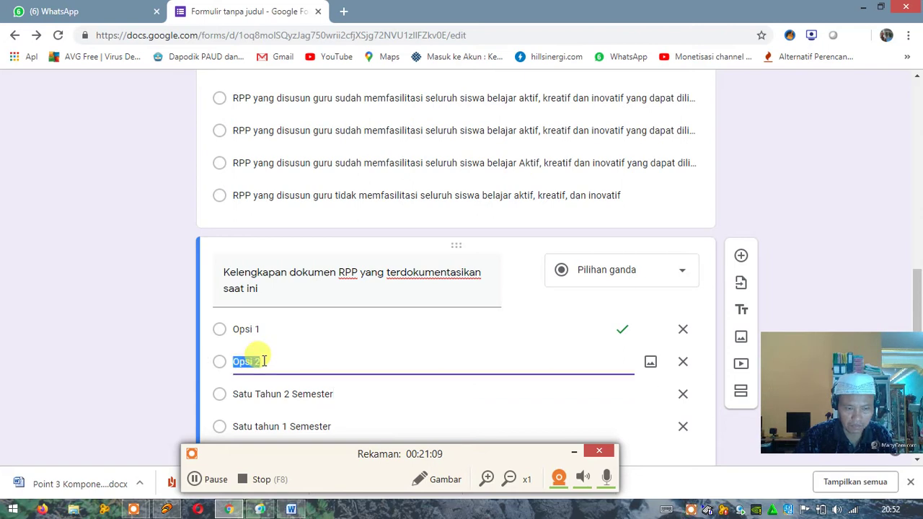
key(ctrl+v)
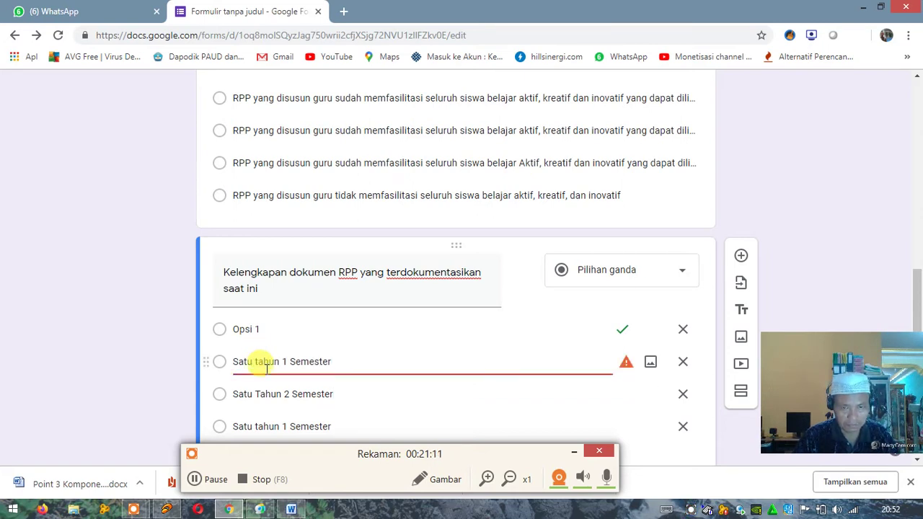
drag(253, 361, 231, 362)
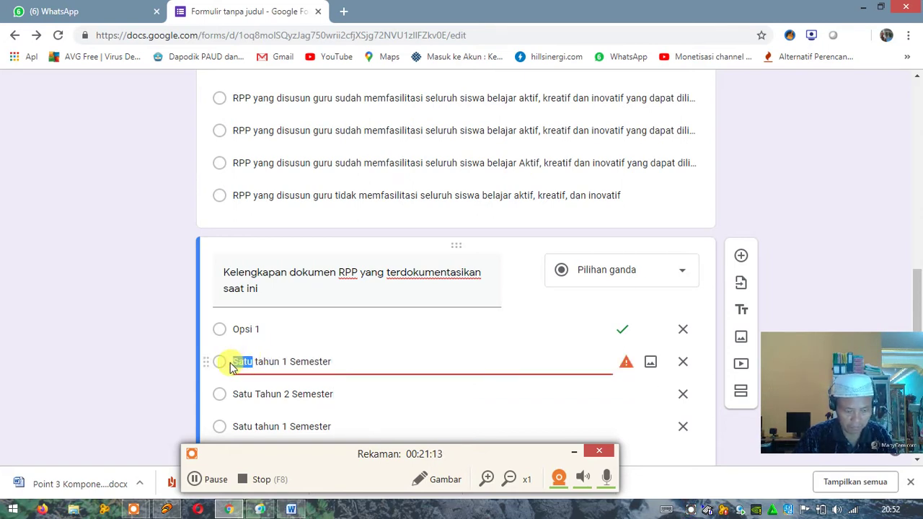
text(Dua)
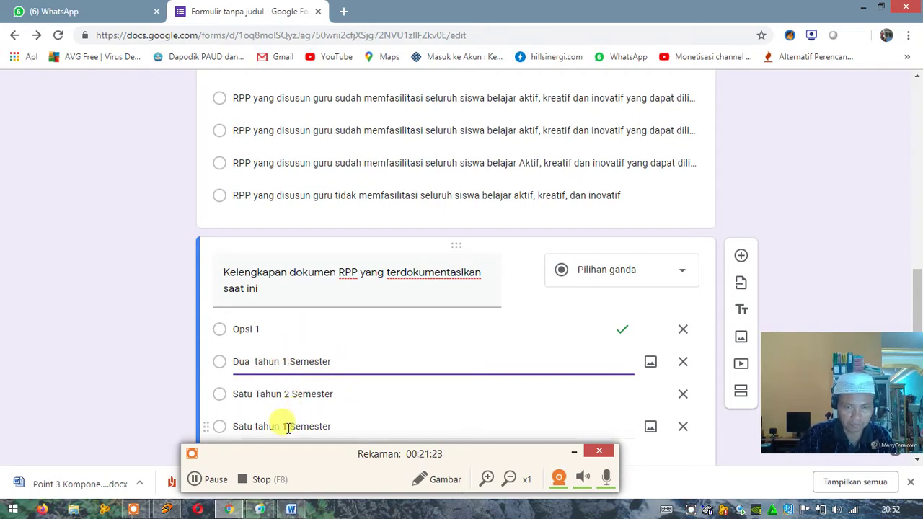
Step: Copy the third answer option's text into the first option and change it to "Dua Tahun 2 Semester"
triple_click(317, 422)
triple_click(271, 391)
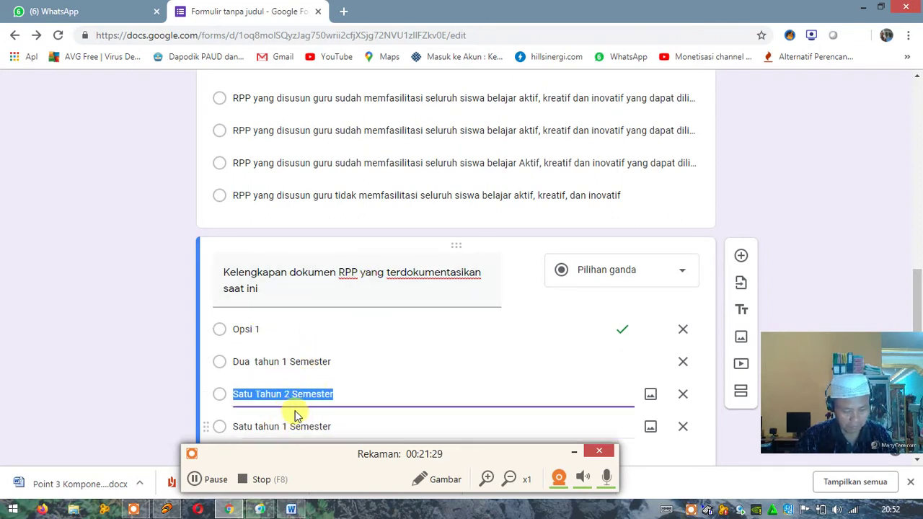
click(328, 390)
drag(326, 393, 236, 395)
key(ctrl+c)
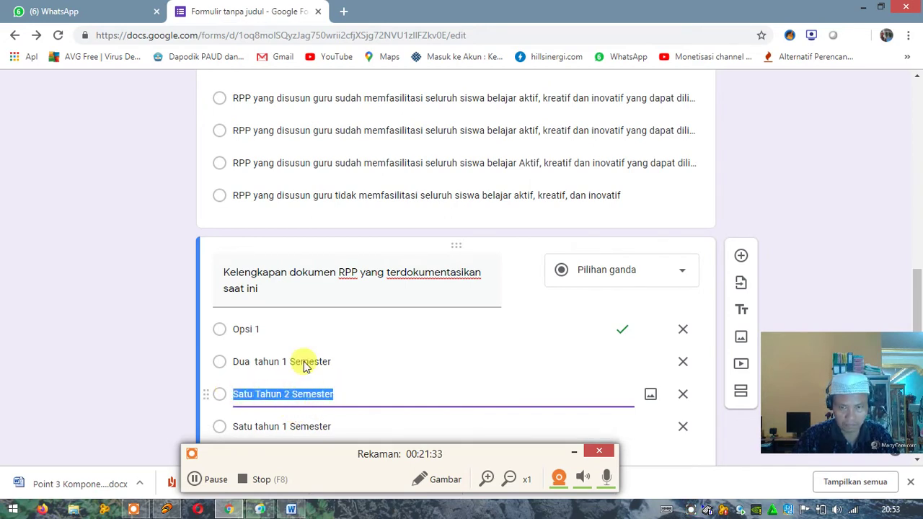
click(266, 330)
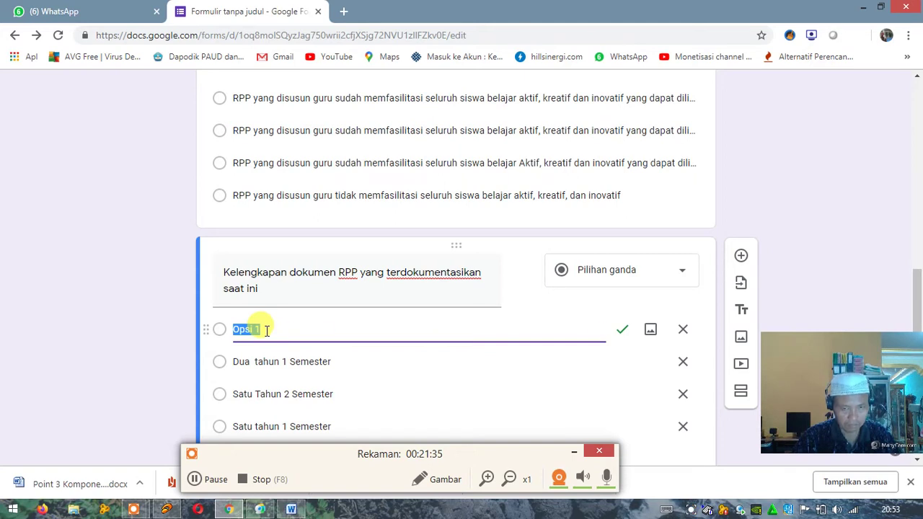
key(ctrl+v)
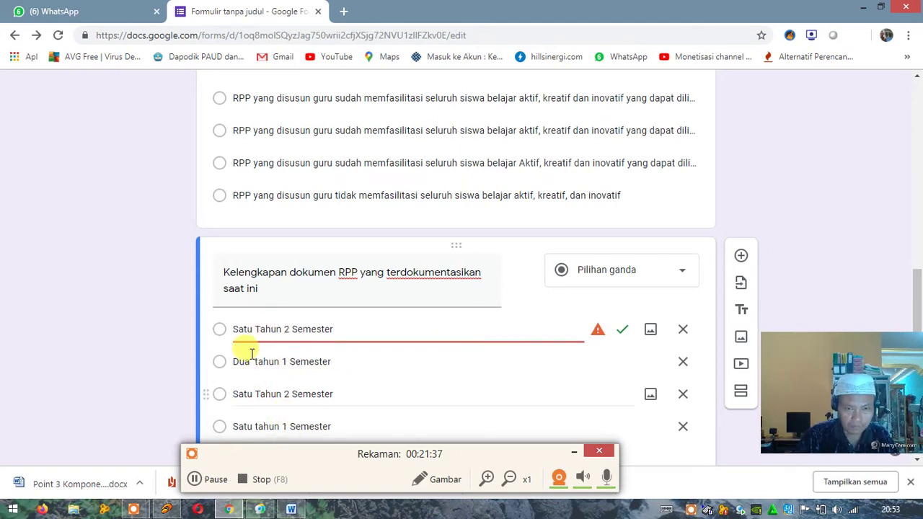
drag(252, 329, 229, 338)
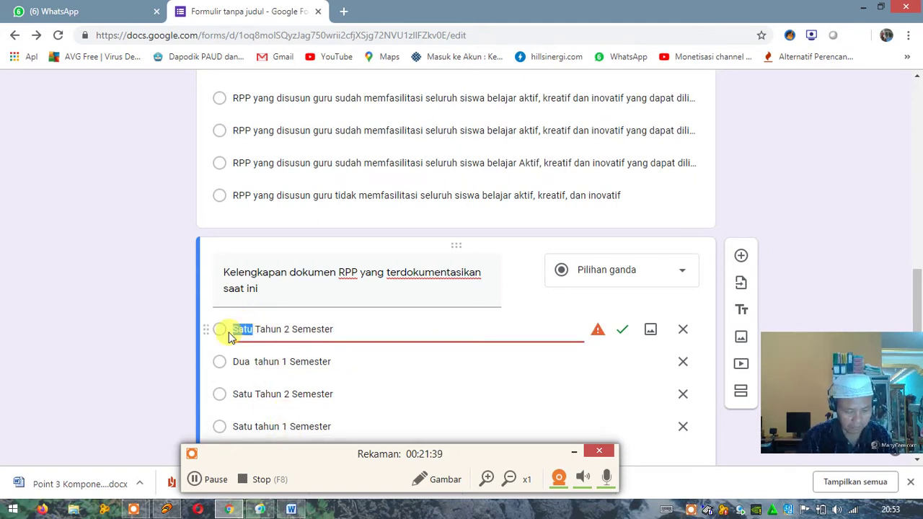
key(BackSpace)
text(Dua)
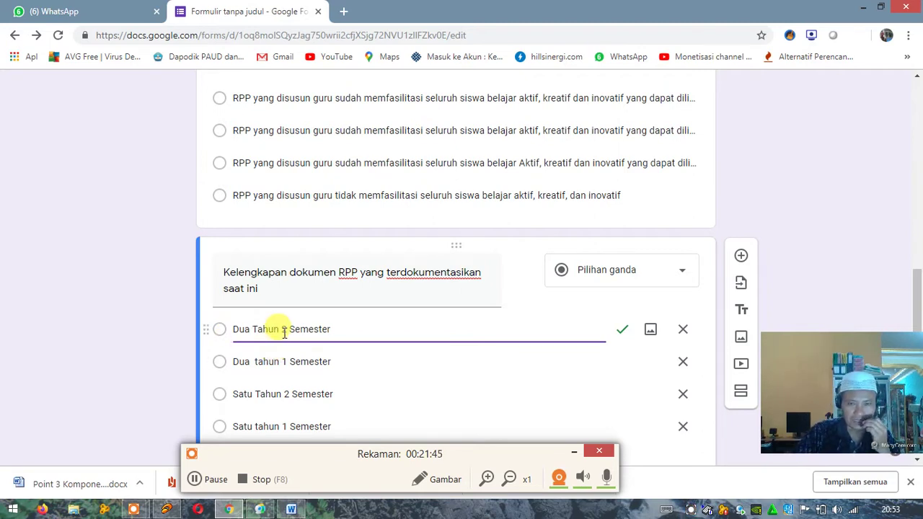
Step: Add a fifth answer option reading "Lebih dari 2 tahun"
scroll(302, 382, down, 1)
scroll(301, 382, down, 2)
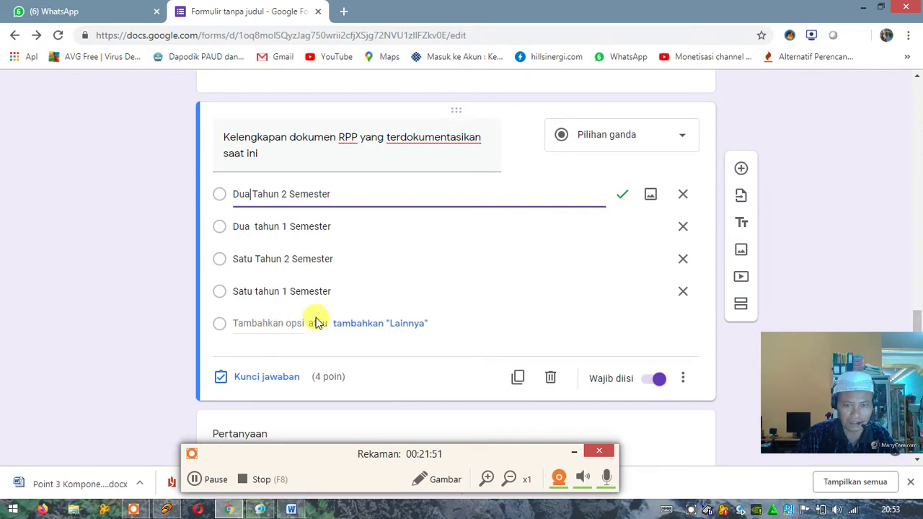
click(255, 327)
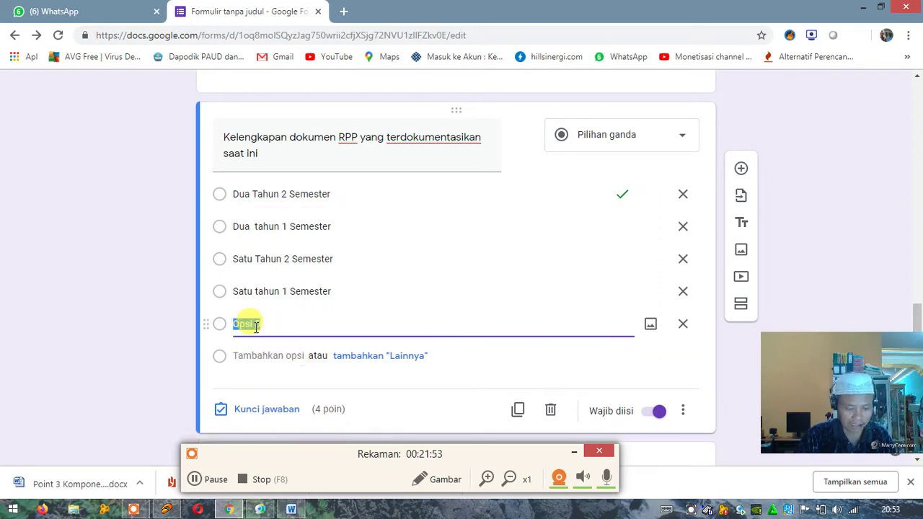
text(Le)
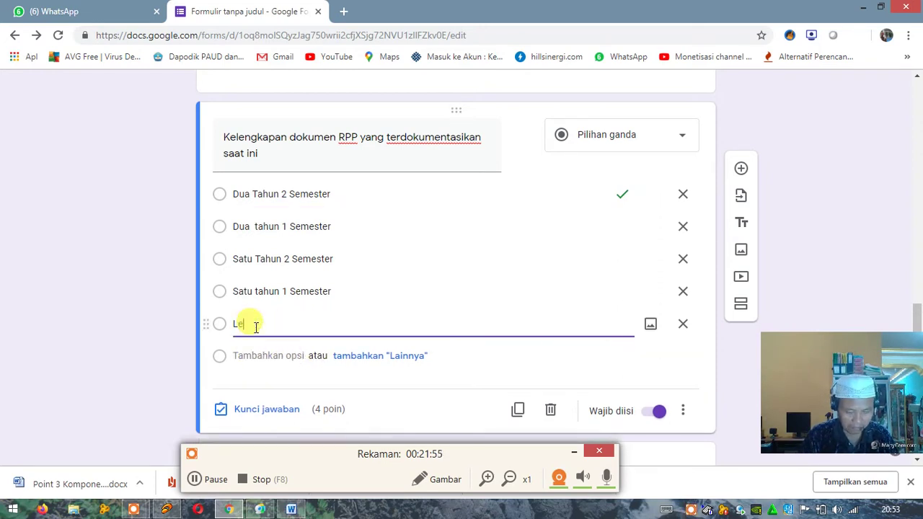
text(bih dari 2)
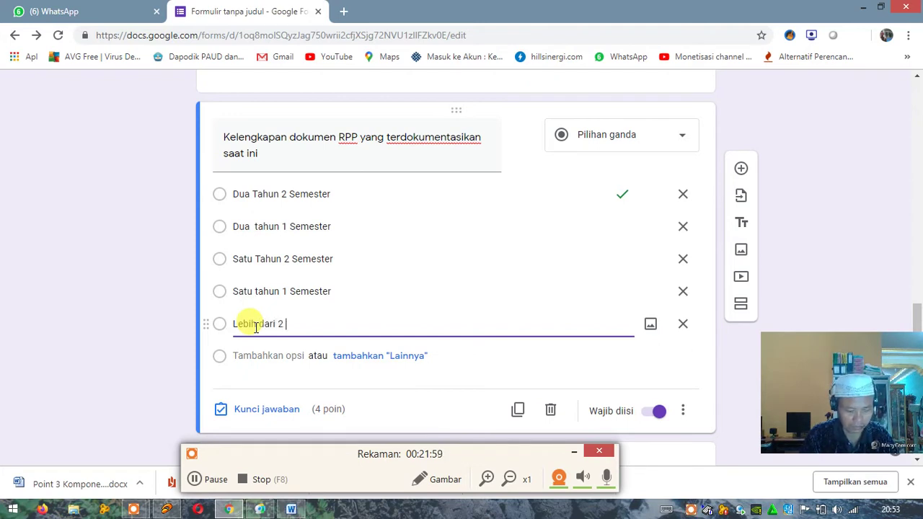
text(hu)
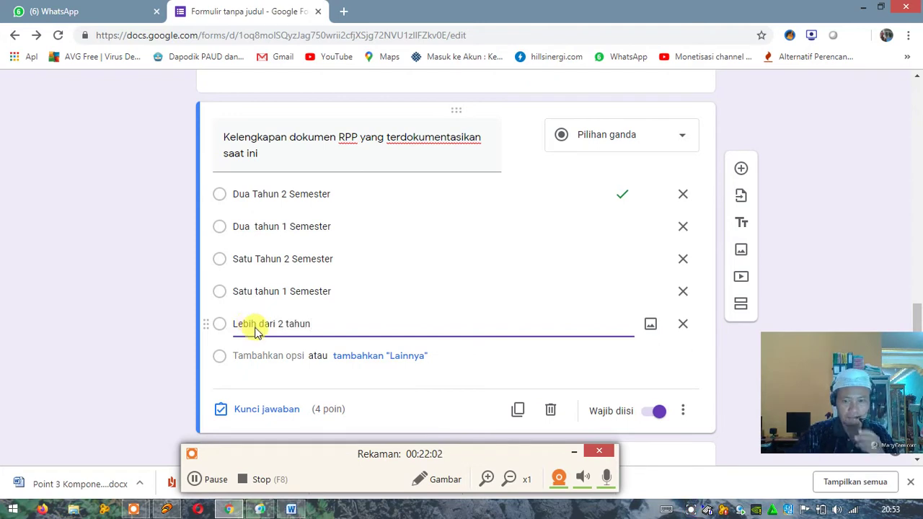
text(n)
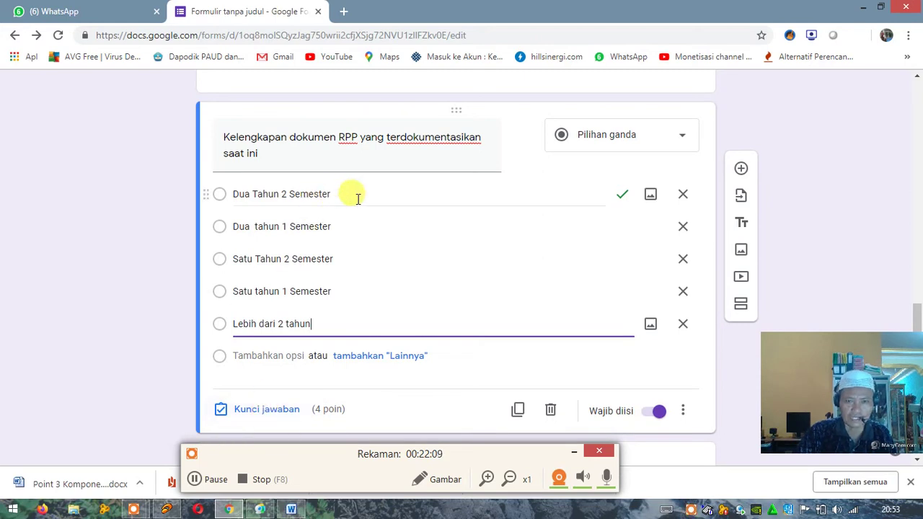
Step: Mark "Lebih dari 2 tahun" as an additional correct answer in the answer key, and duplicate the question
click(280, 416)
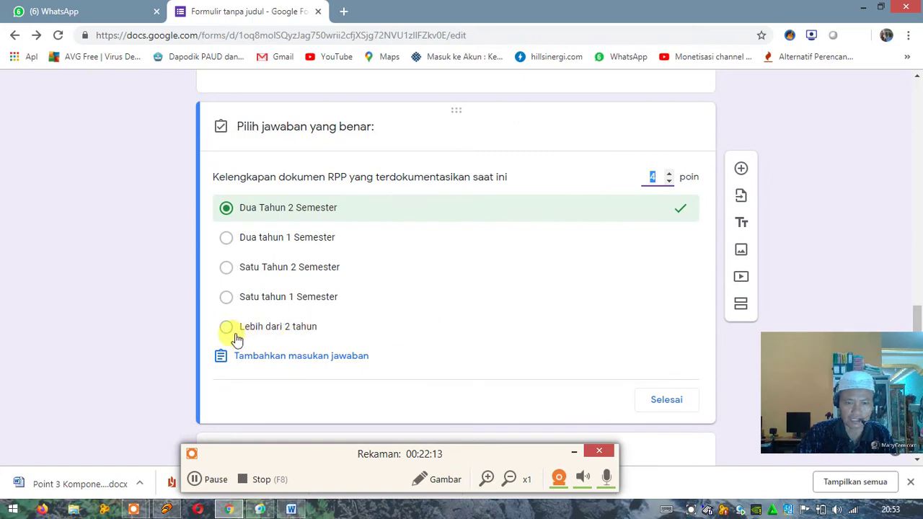
click(227, 330)
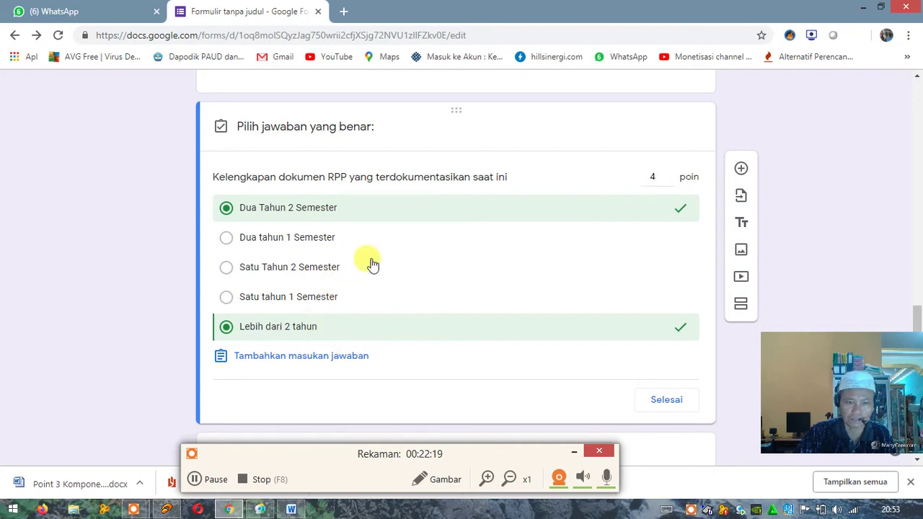
click(659, 401)
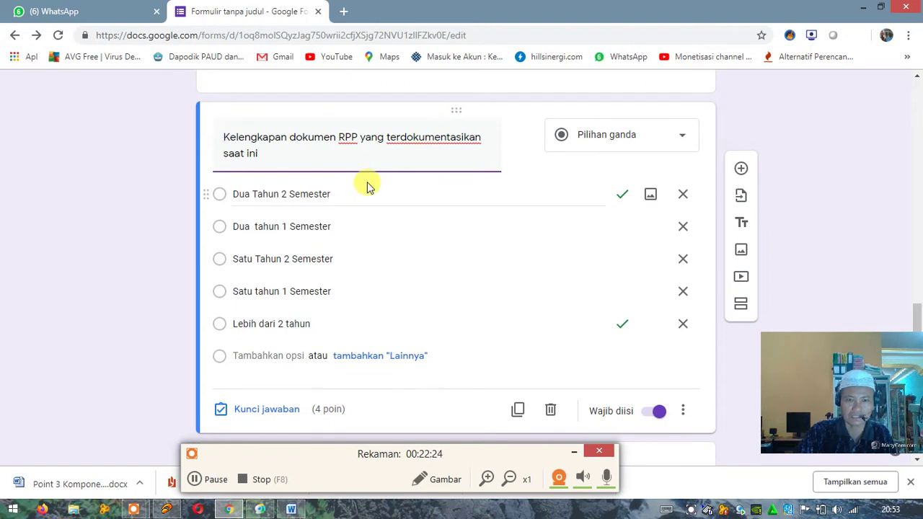
click(517, 413)
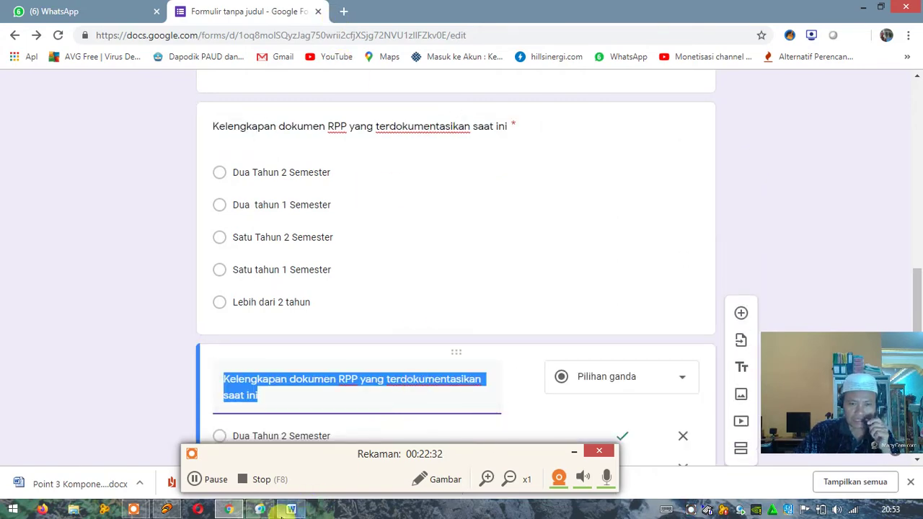
Step: Switch to the Word document and copy "Indikator" from row 2 of the Nama Dokumen table
click(288, 509)
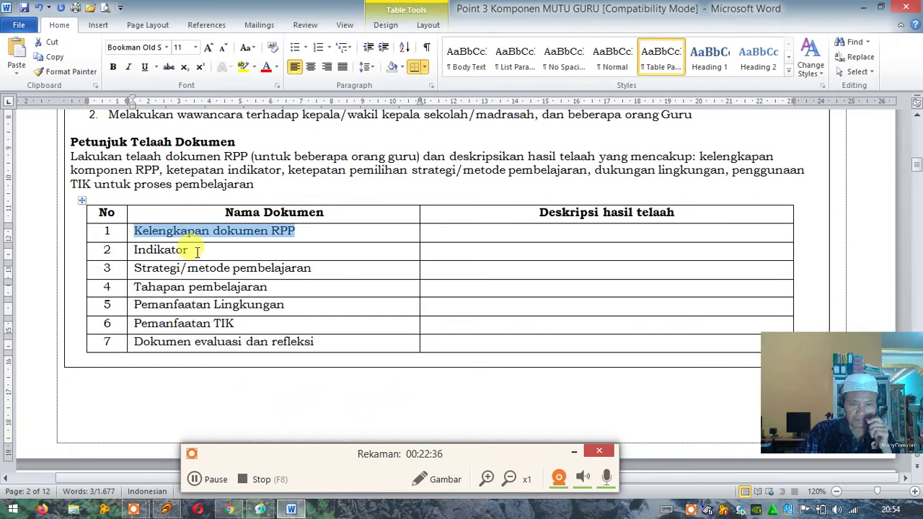
drag(196, 251, 120, 249)
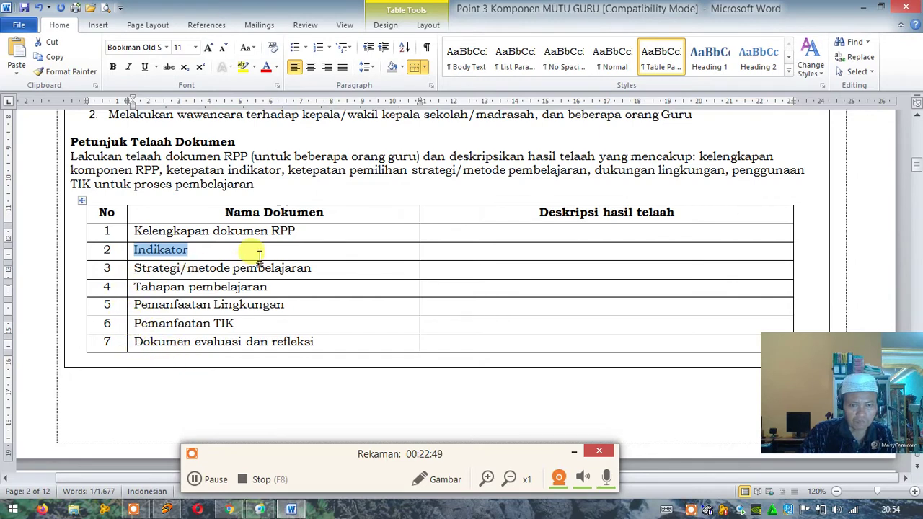
click(205, 250)
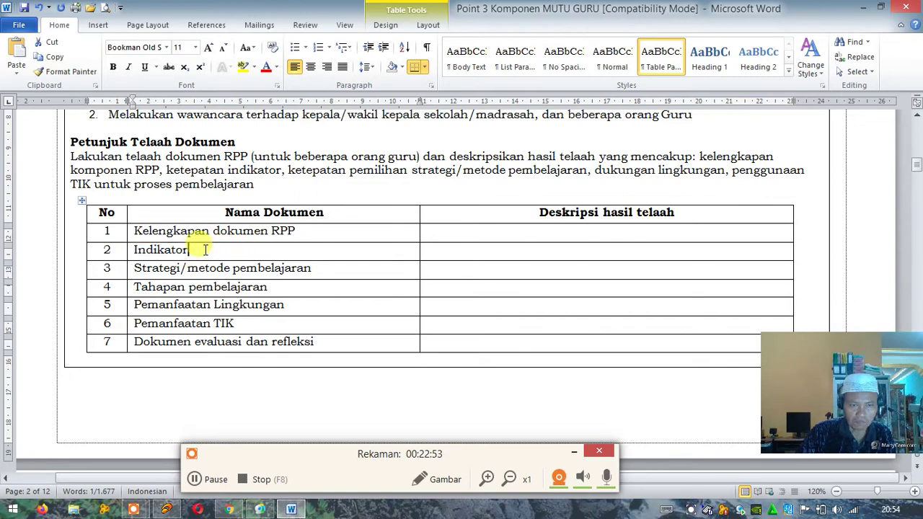
drag(131, 243, 191, 251)
key(ctrl+c)
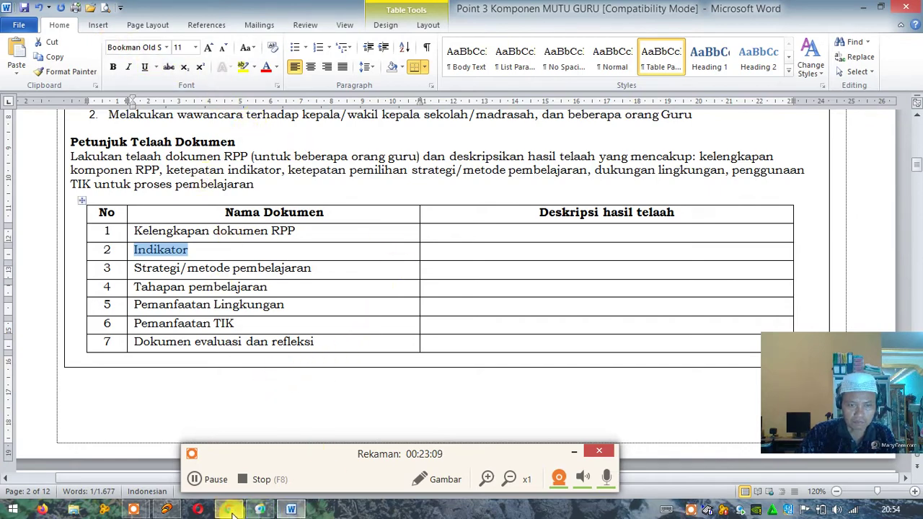
mouse_move(229, 509)
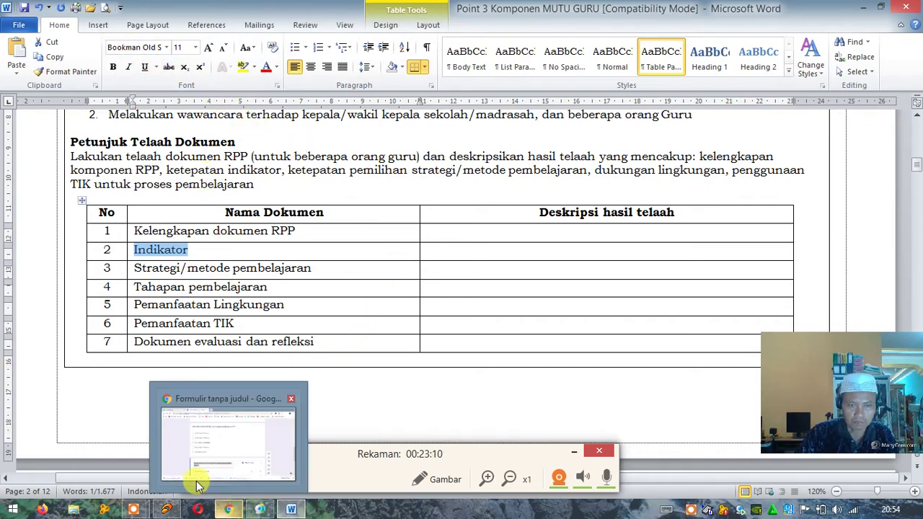
Step: Return to the form and replace the duplicated question's text with the copied "Indikator"
click(229, 509)
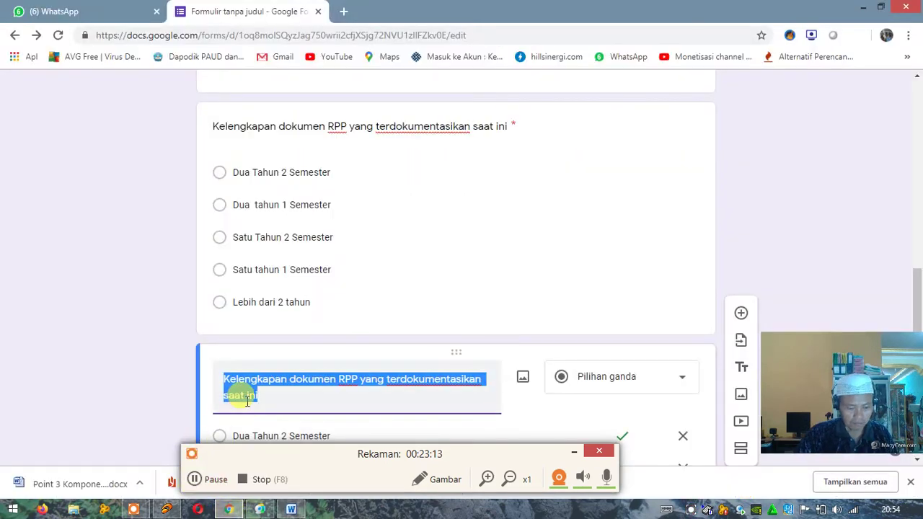
key(ctrl+v)
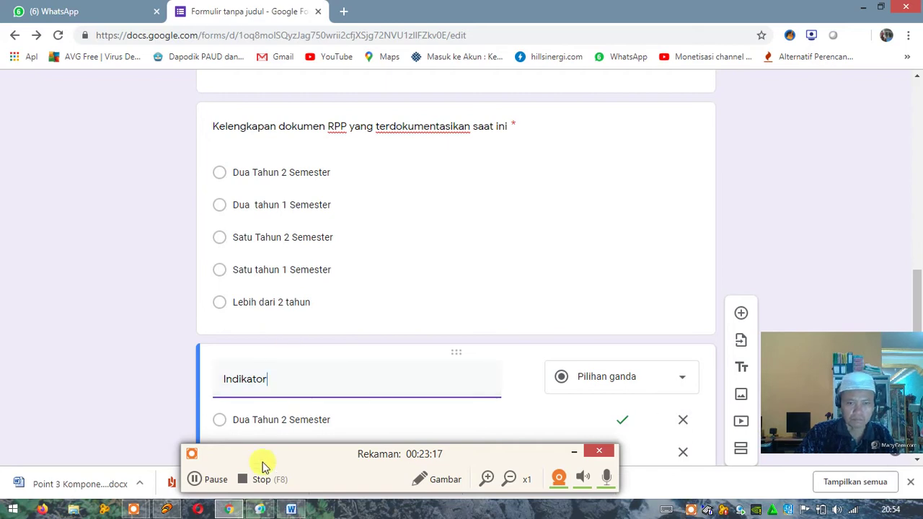
click(194, 479)
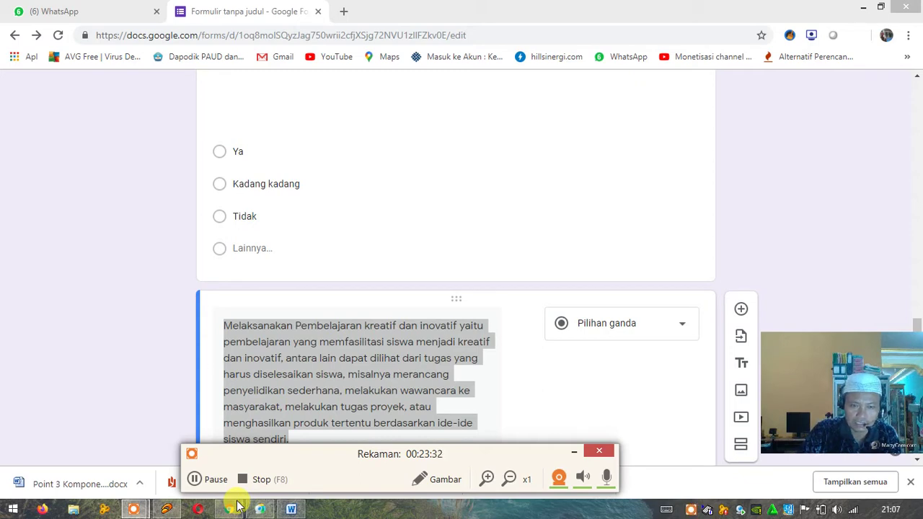
Step: Copy item 5, "Pengoptimalan lingkungan sekitar", from the Word document and paste it over the selected question text in the form
click(292, 510)
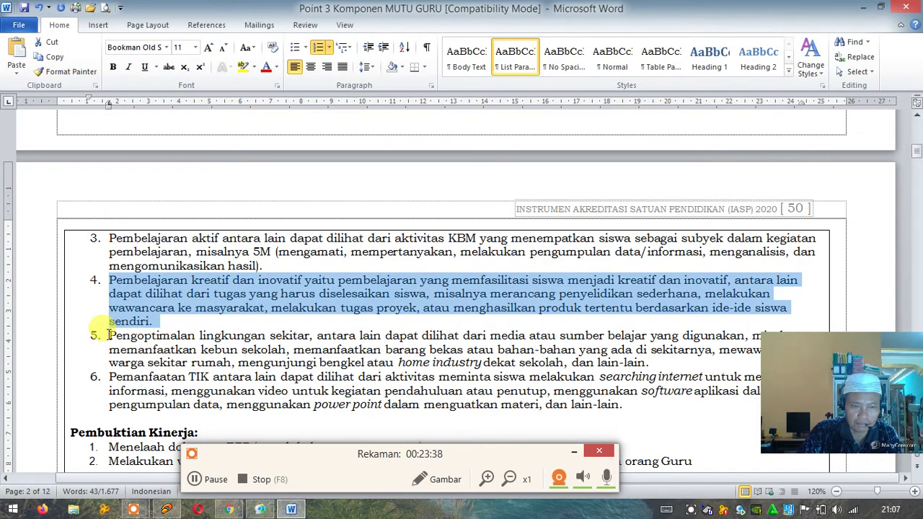
drag(109, 335, 652, 364)
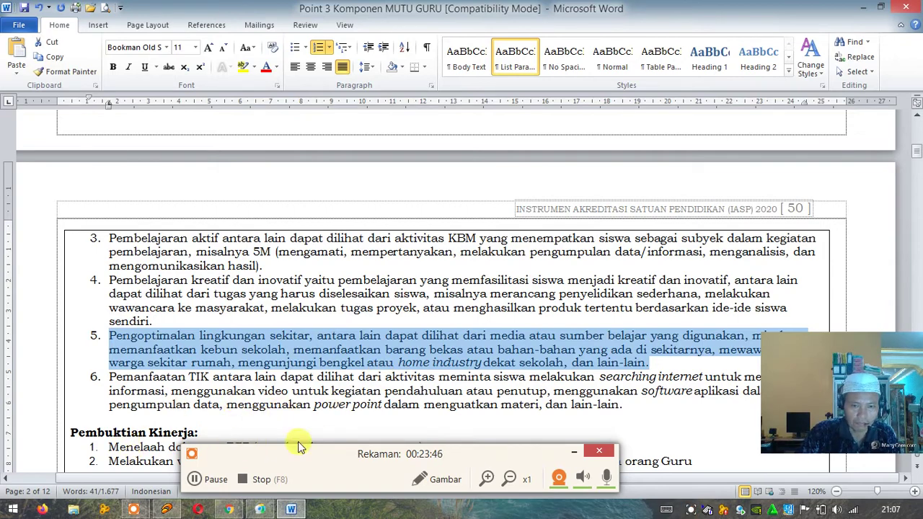
drag(312, 454, 588, 489)
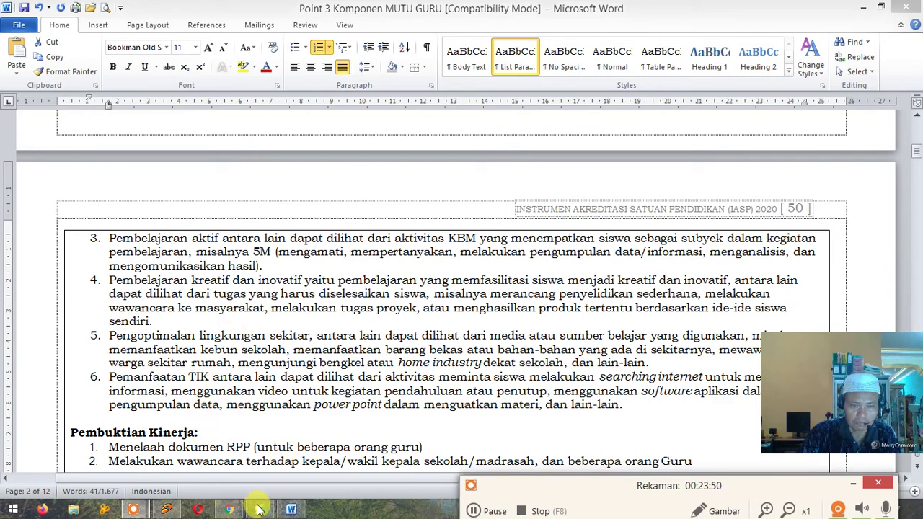
click(228, 509)
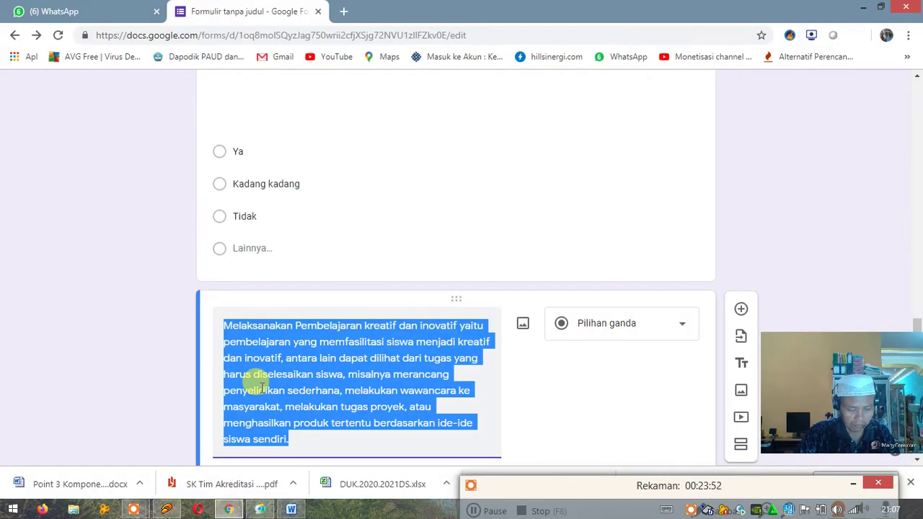
text(5.	Pengoptimalan lingkungan sekitar, antara lain dapat dilihat dari media atau sumber belajar yang digunakan, misalnya memanfaatkan kebun sekolah, memanfaatkan barang bekas atau bahan-bahan yang ada di sekitarnya, mewawancarai warga sekitar rumah, mengunjungi bengkel atau home industry dekat sekolah, dan lain-lain.)
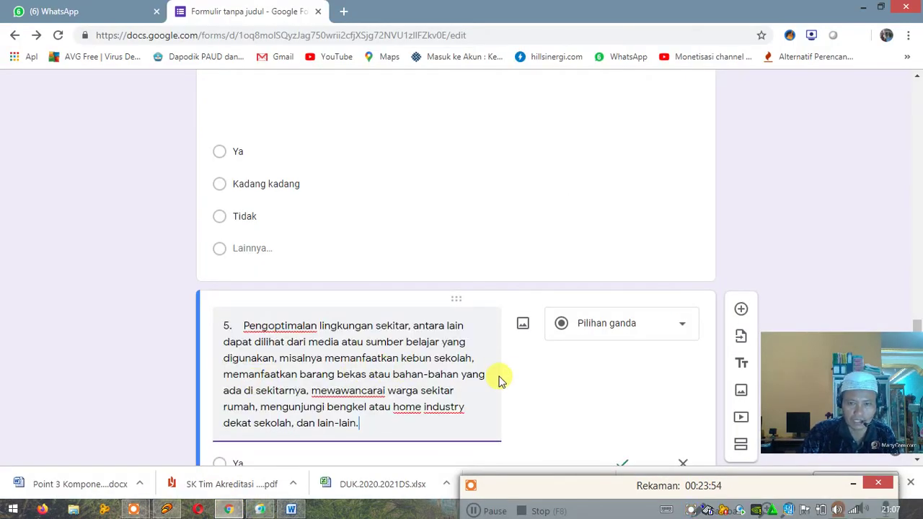
Step: Check the answer key and points of the Pengoptimalan lingkungan question, and duplicate the question
scroll(499, 379, down, 3)
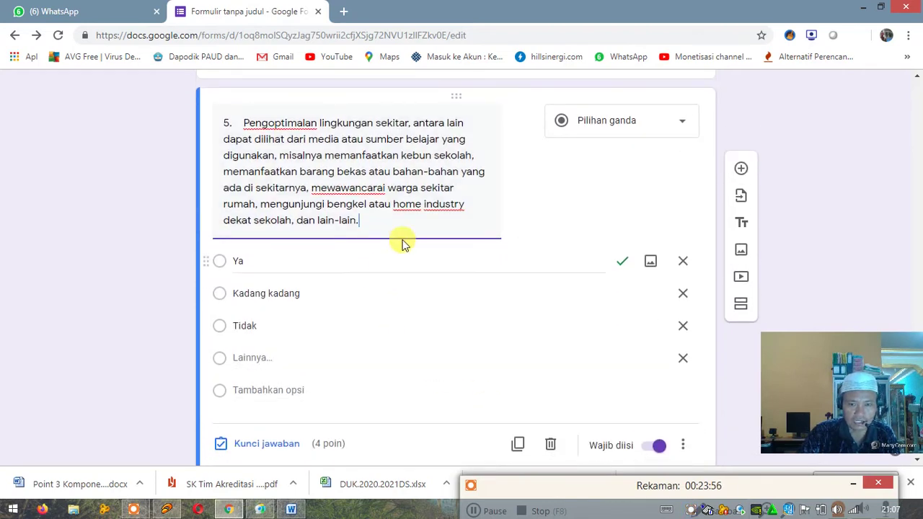
click(620, 264)
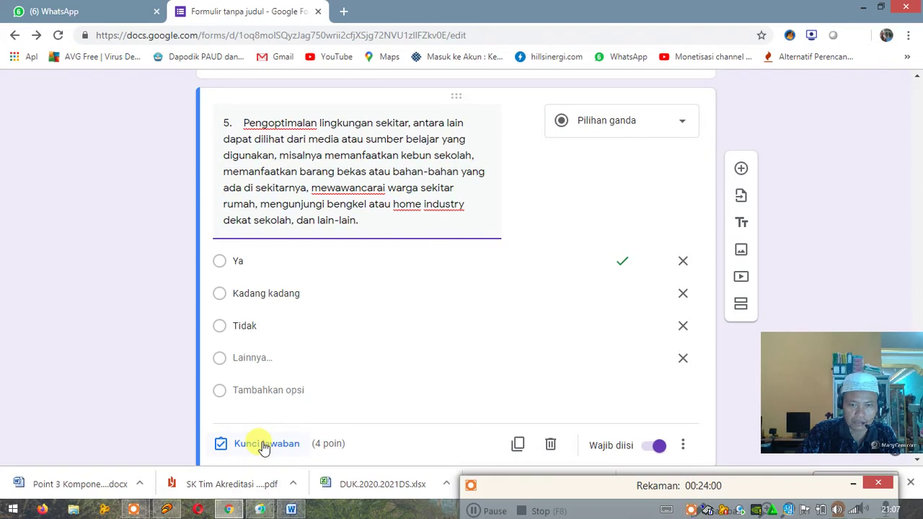
click(263, 445)
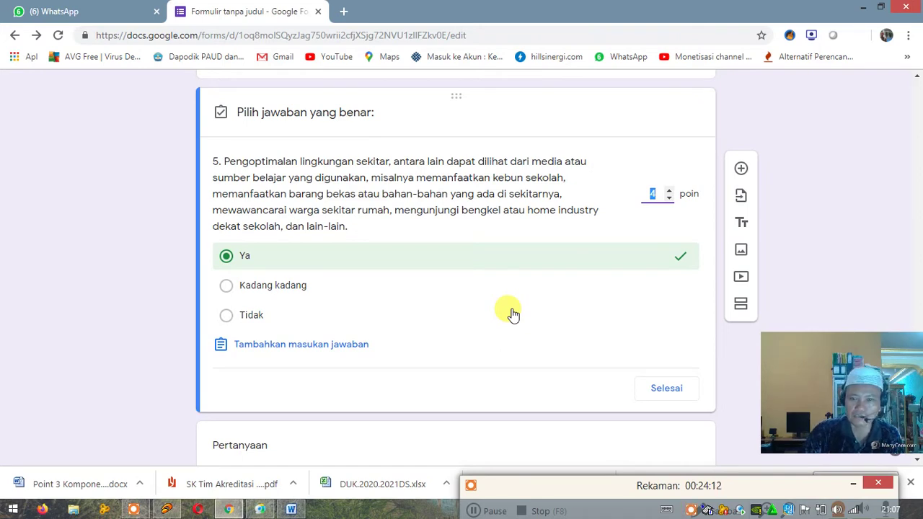
click(663, 391)
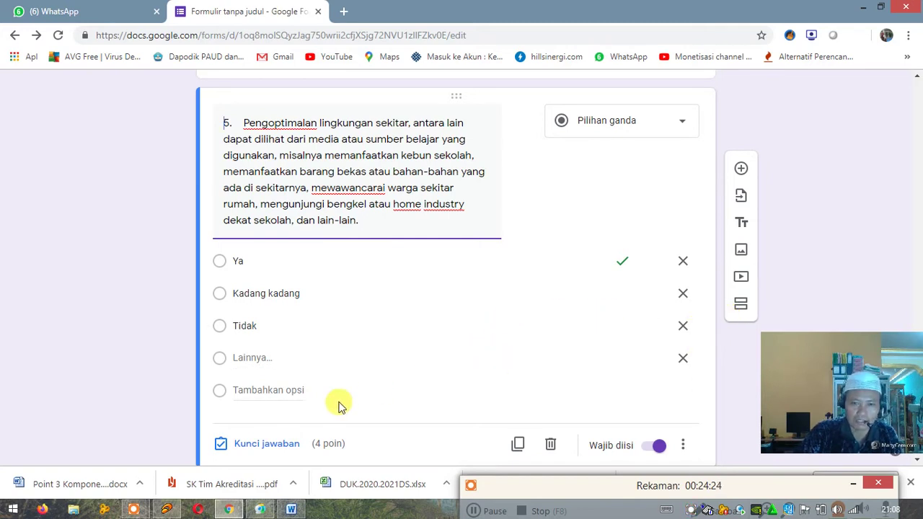
scroll(414, 422, down, 2)
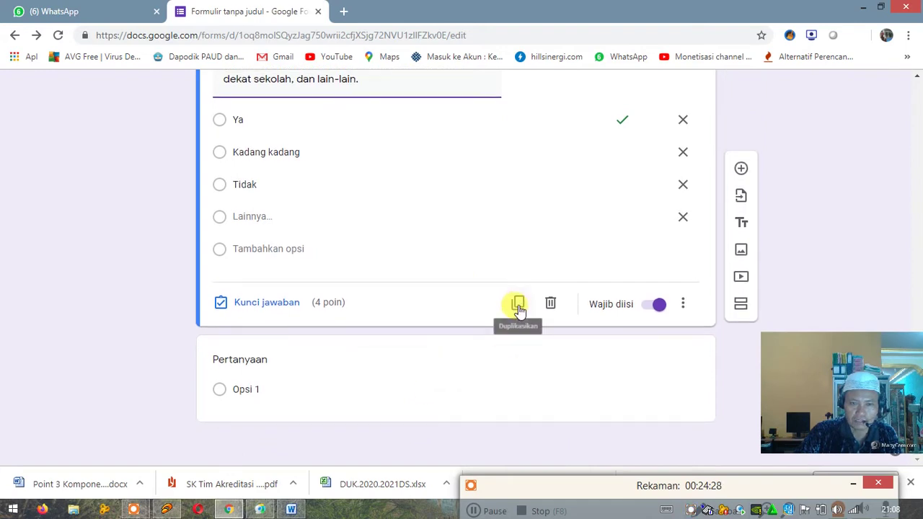
click(519, 306)
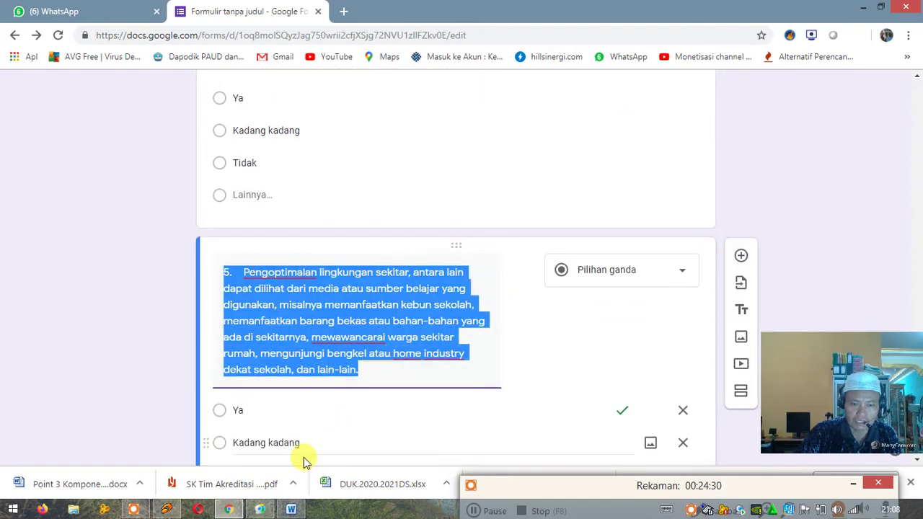
Step: Copy item 6, "Pemanfaatan TIK", from the Word document and paste it over the duplicated question's text in the form
click(290, 509)
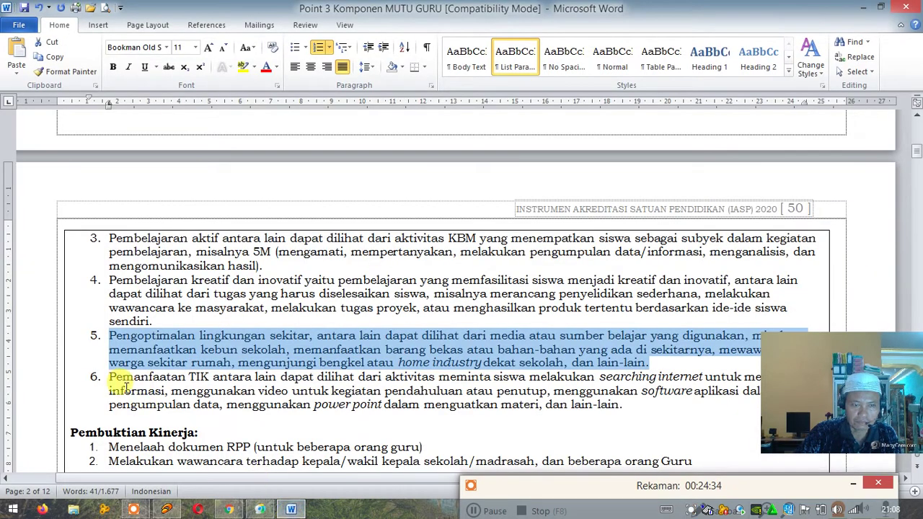
drag(111, 377, 613, 405)
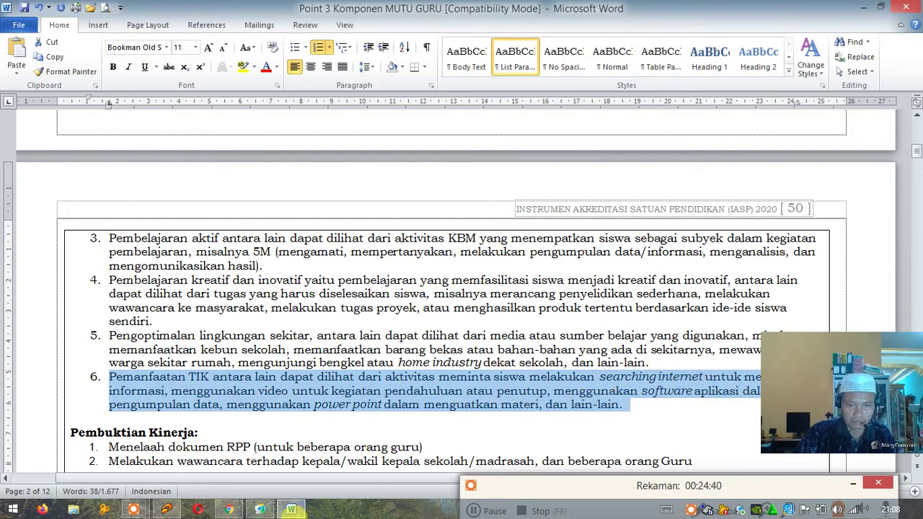
click(229, 510)
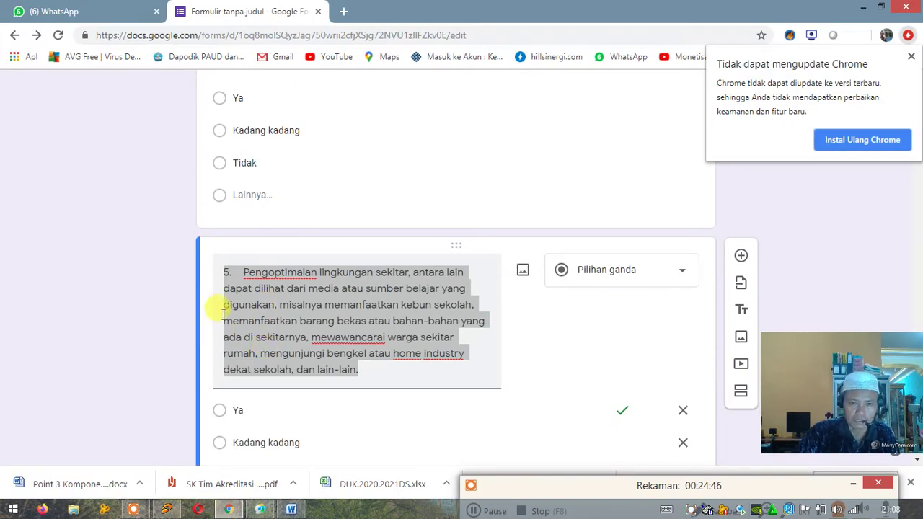
click(235, 282)
drag(227, 275, 389, 386)
text(6.	Pemanfaatan TIK antara lain dapat dilihat dari aktivitas meminta siswa melakukan searching internet untuk menggali informasi, menggunakan video untuk kegiatan pendahuluan atau penutup, menggunakan software aplikasi dalam pengumpulan data, menggunakan power point dalam menguatkan materi, dan lain-lain.)
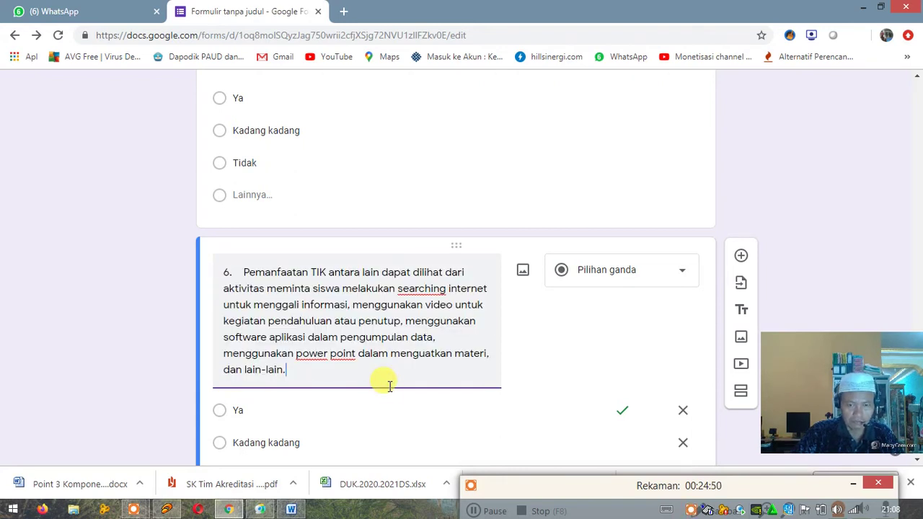
Step: Remove the "6." numbering and its spacing from the start of the Pemanfaatan TIK question
click(246, 273)
key(BackSpace)
key(BackSpace)
key(BackSpace)
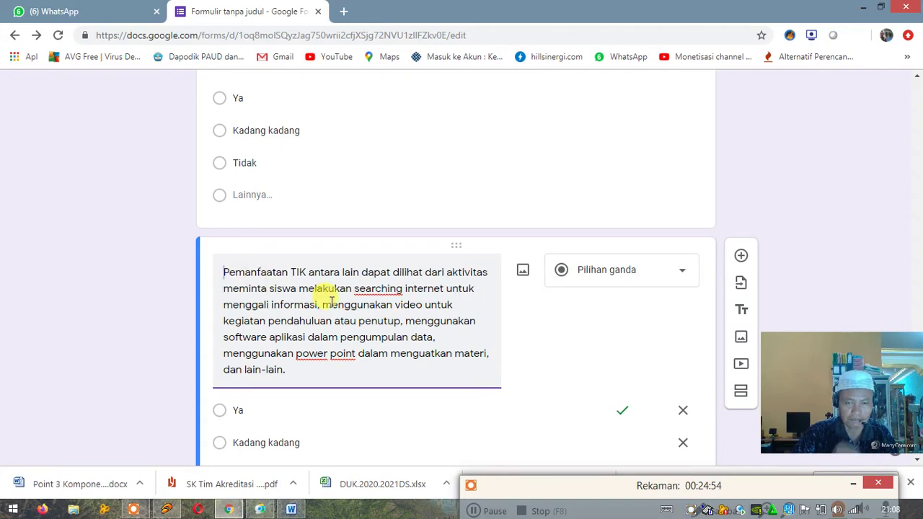
Step: Remove the "5." numbering and its spacing from the start of the Pengoptimalan lingkungan sekitar question
scroll(332, 301, up, 5)
click(227, 303)
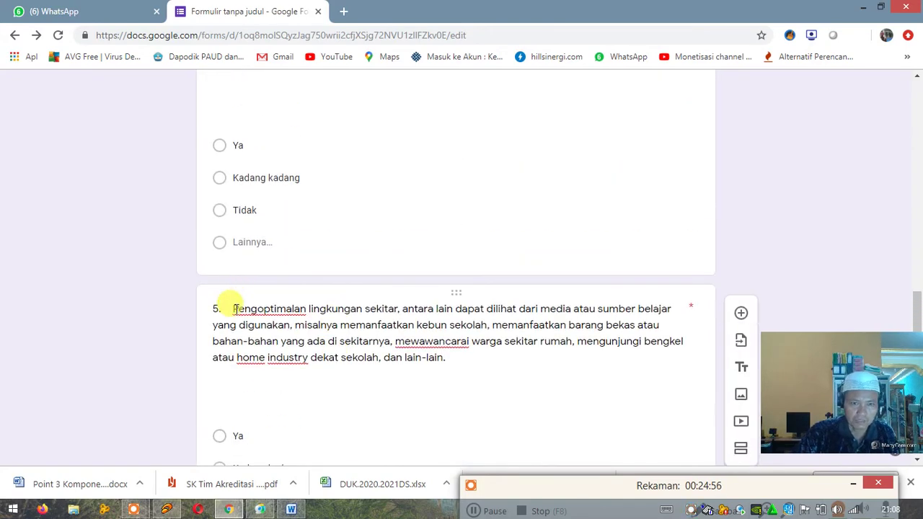
key(ctrl+a)
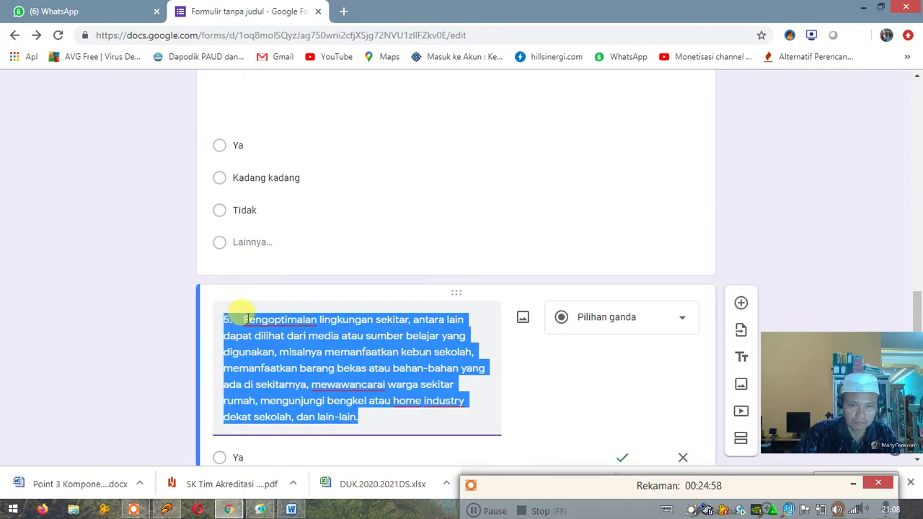
click(246, 319)
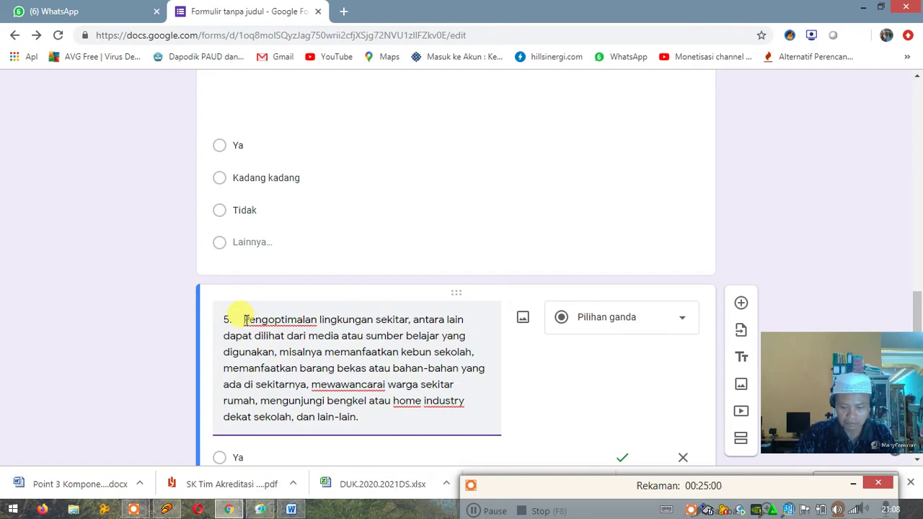
key(BackSpace)
key(BackSpace)
key(BackSpace)
Step: Review the form's questions from the RPP completeness question to Pemanfaatan TIK, including their answer options
scroll(320, 328, up, 1)
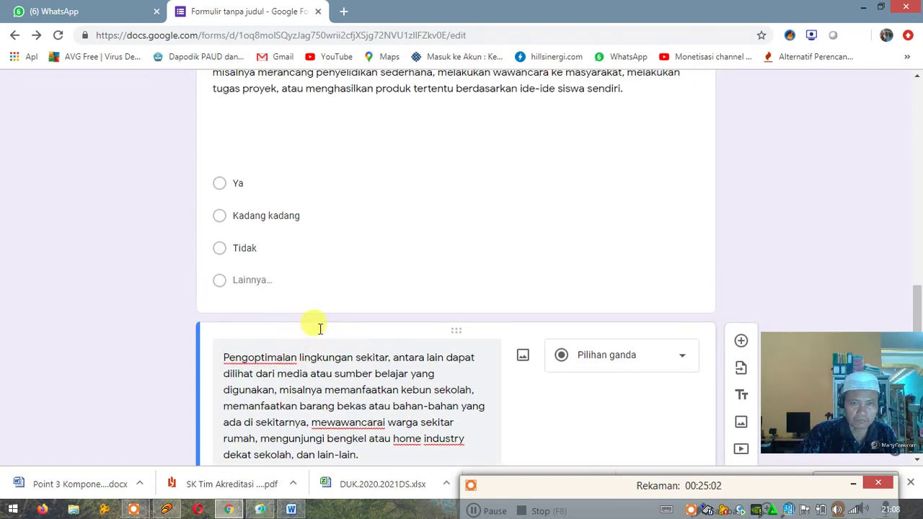
scroll(320, 328, up, 10)
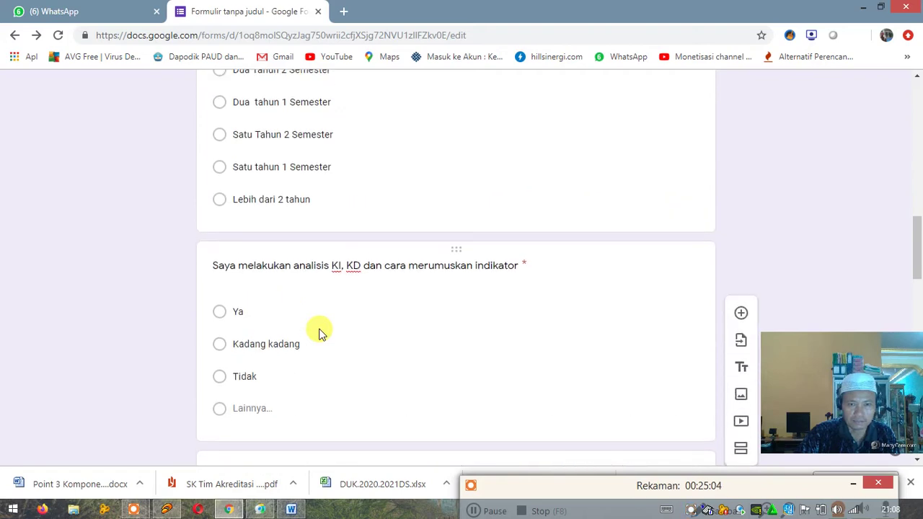
scroll(320, 333, down, 13)
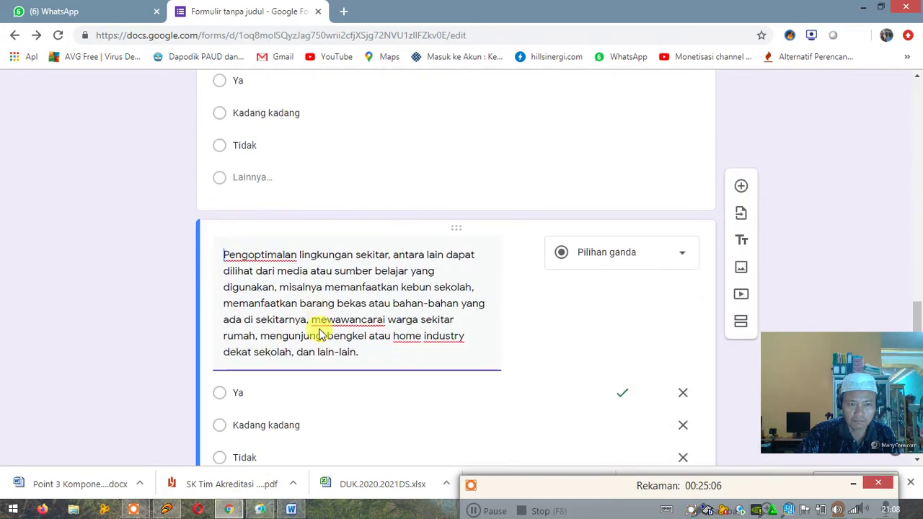
scroll(320, 333, down, 2)
scroll(320, 328, down, 5)
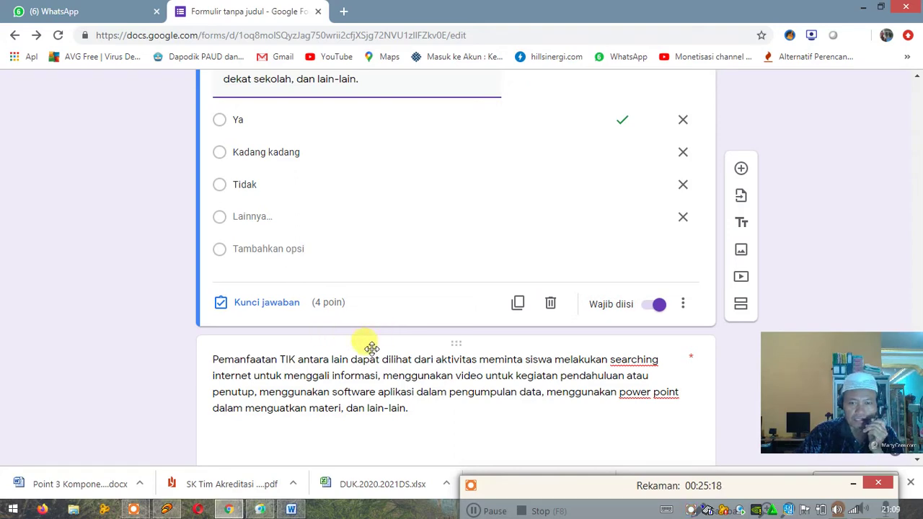
scroll(372, 350, up, 1)
scroll(372, 350, up, 2)
scroll(371, 348, down, 3)
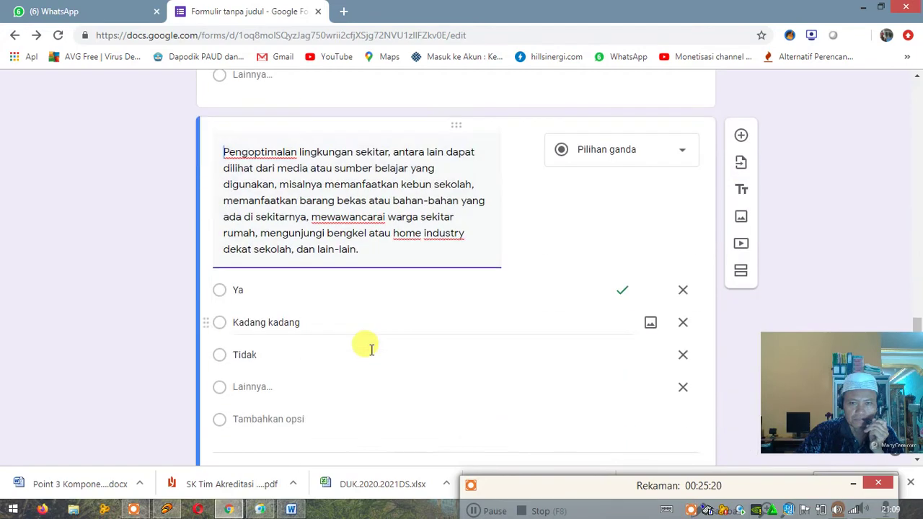
scroll(371, 353, up, 2)
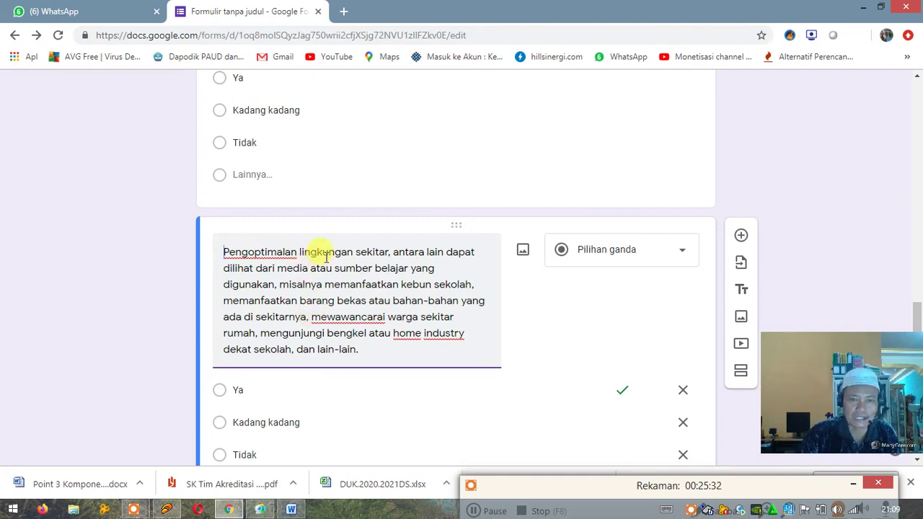
scroll(336, 346, down, 3)
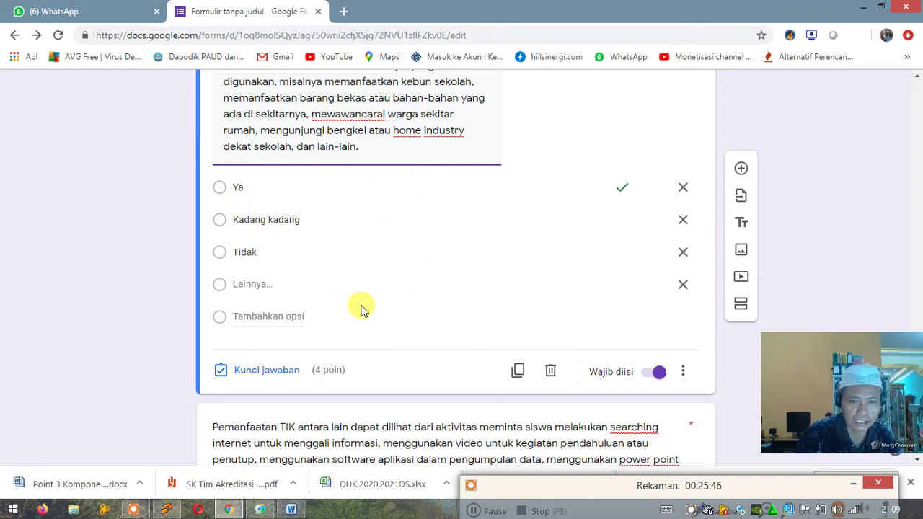
scroll(361, 309, down, 1)
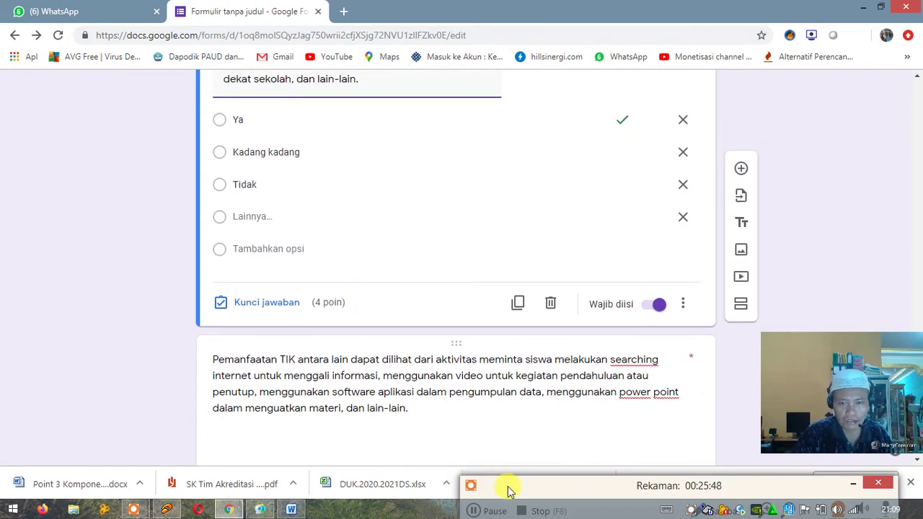
mouse_move(481, 459)
drag(481, 459, 468, 444)
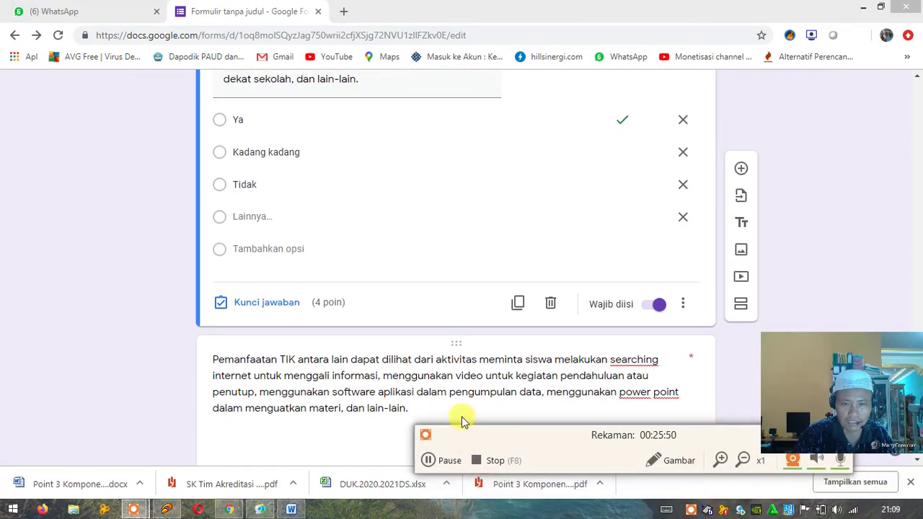
click(428, 460)
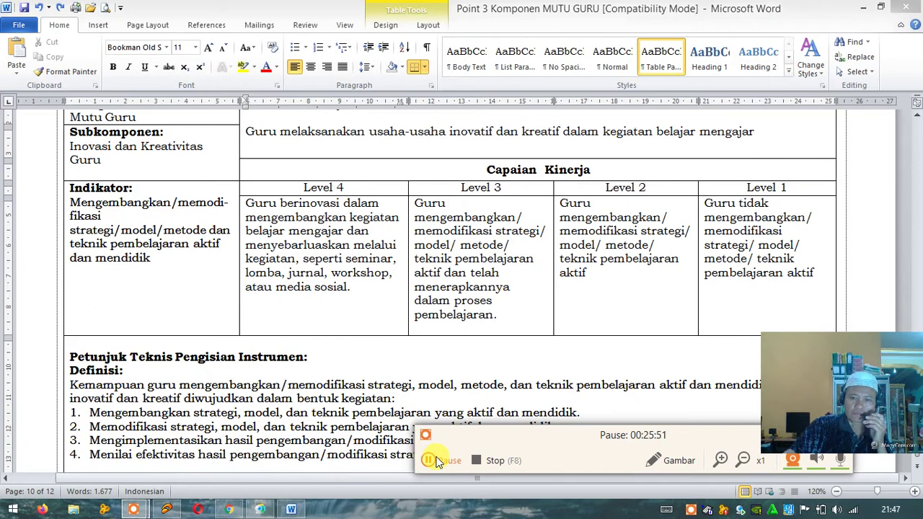
click(436, 461)
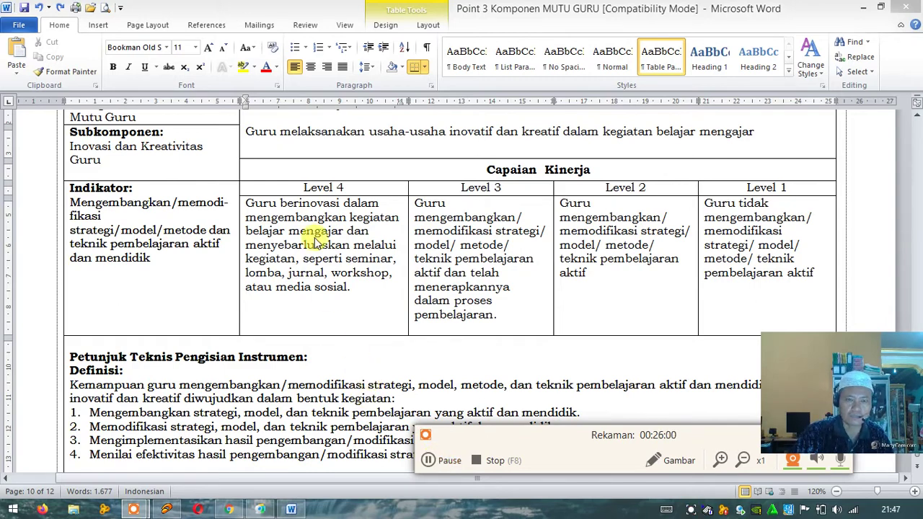
Step: Examine the Word table for item 19, Butir Inti (Inovasi dan Kreativitas Guru), including its Rumusan Pernyataan, Indikator and Capaian Kinerja levels
click(287, 256)
scroll(350, 302, up, 5)
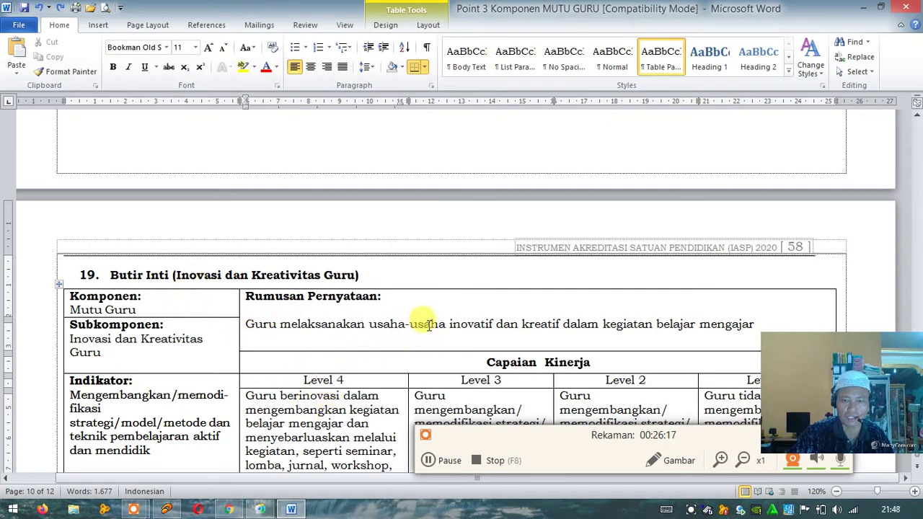
scroll(444, 329, down, 1)
scroll(444, 330, down, 1)
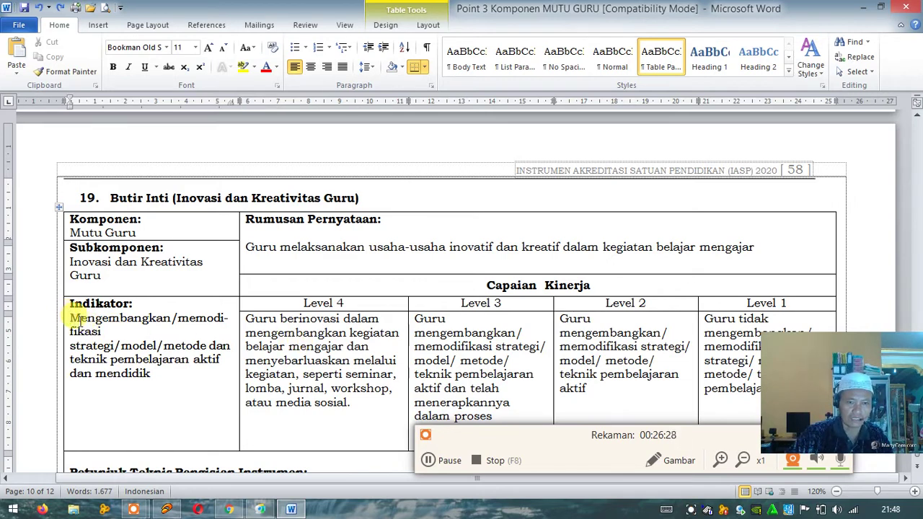
Step: Copy the Indikator text of item 19 from the Word table and switch to the Google Forms quiz in Chrome
drag(69, 318, 161, 372)
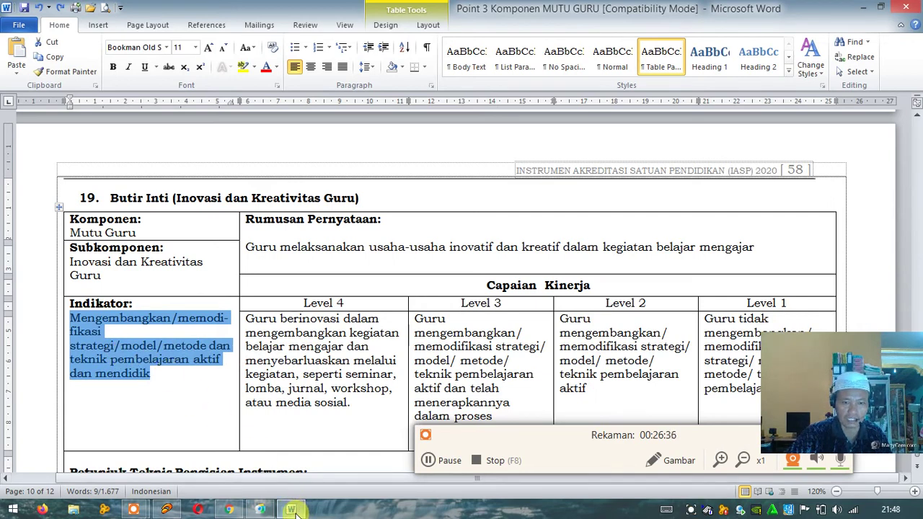
mouse_move(294, 509)
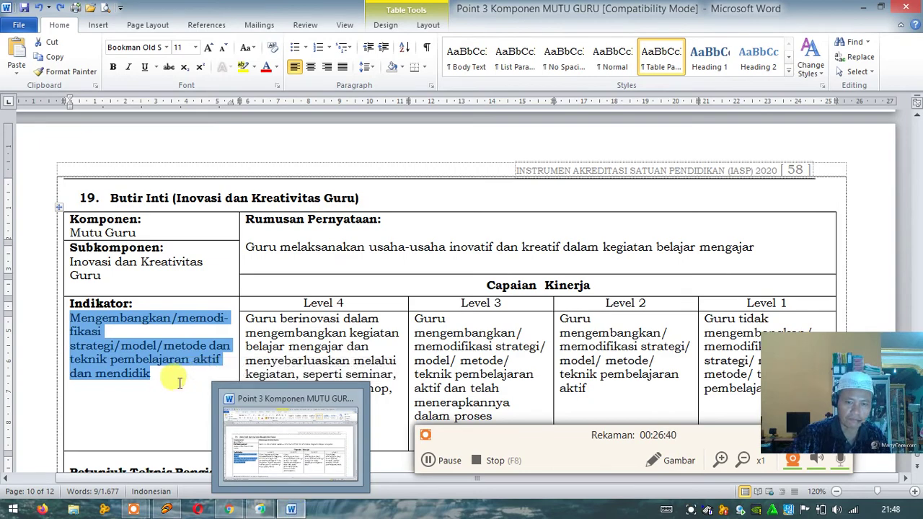
click(295, 511)
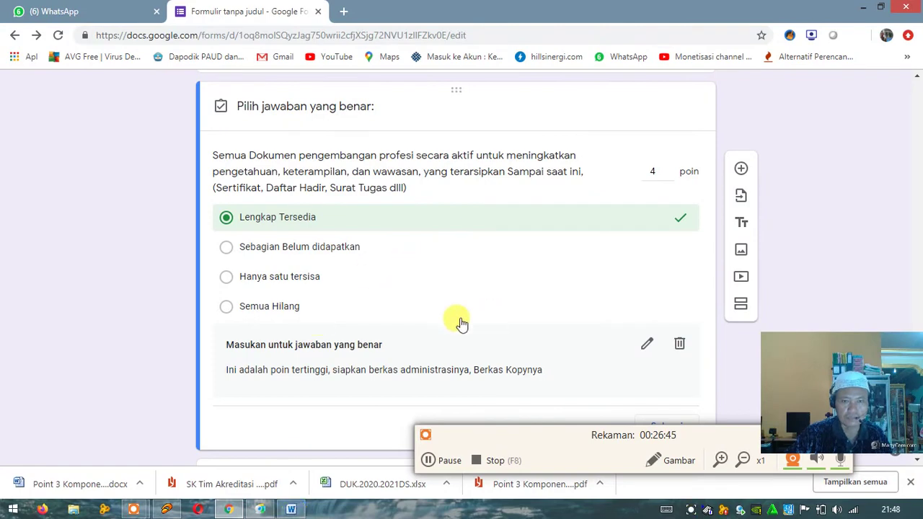
Step: Review the form's questions on school-assigned activities, own-initiative activities and professional development documents, including their answer options
scroll(462, 324, up, 1)
scroll(531, 354, up, 1)
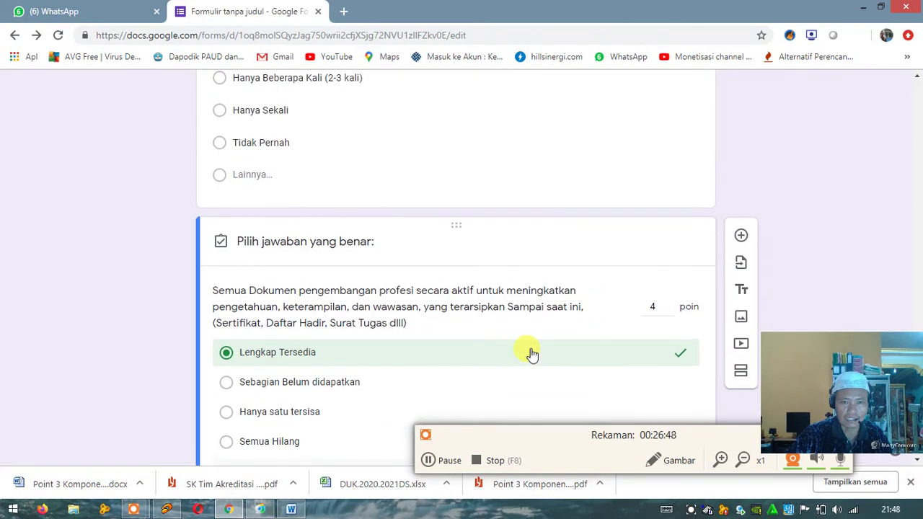
scroll(504, 366, up, 5)
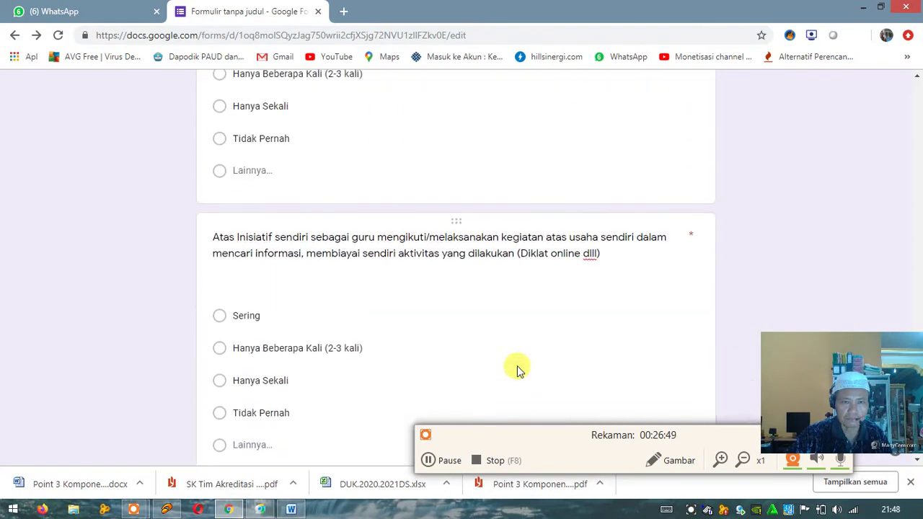
scroll(516, 369, down, 4)
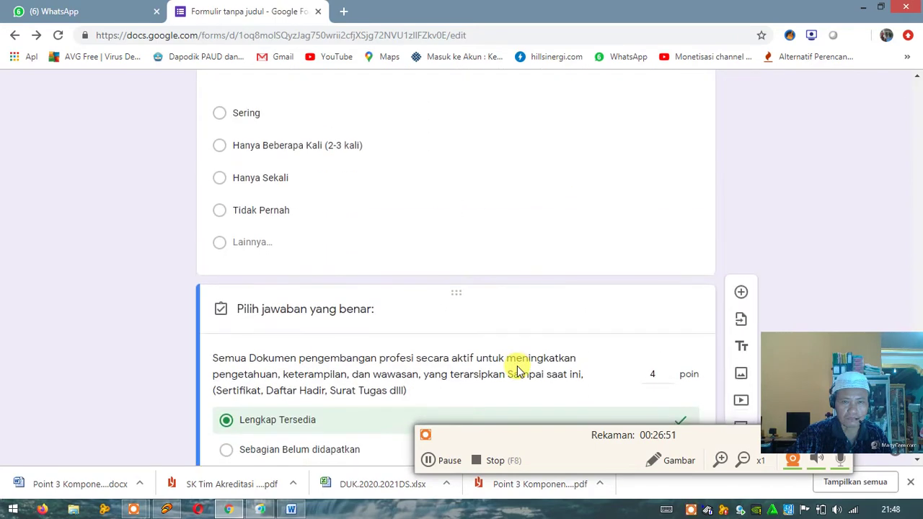
scroll(517, 368, up, 6)
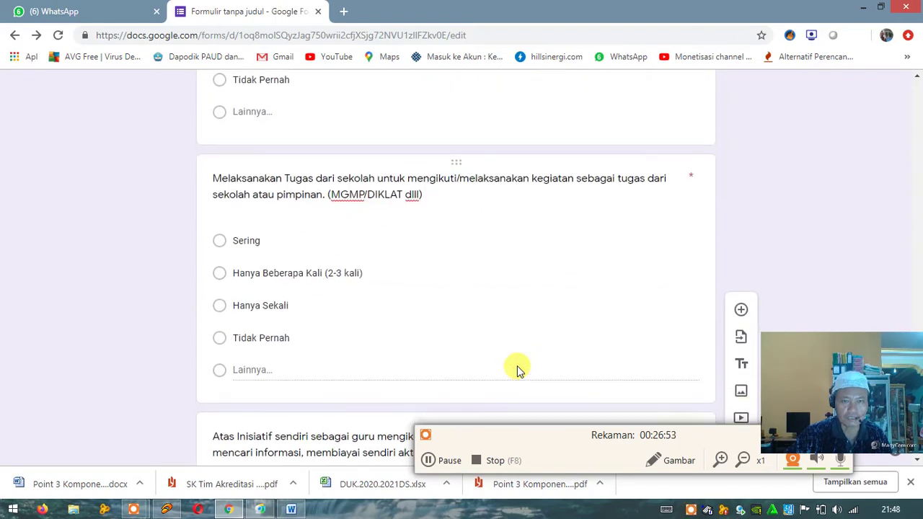
scroll(516, 365, down, 5)
scroll(517, 365, down, 3)
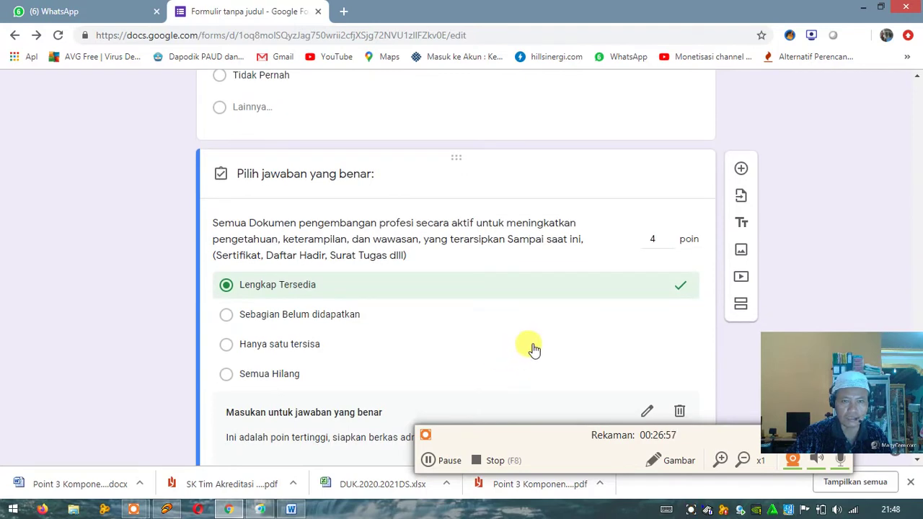
scroll(486, 333, up, 5)
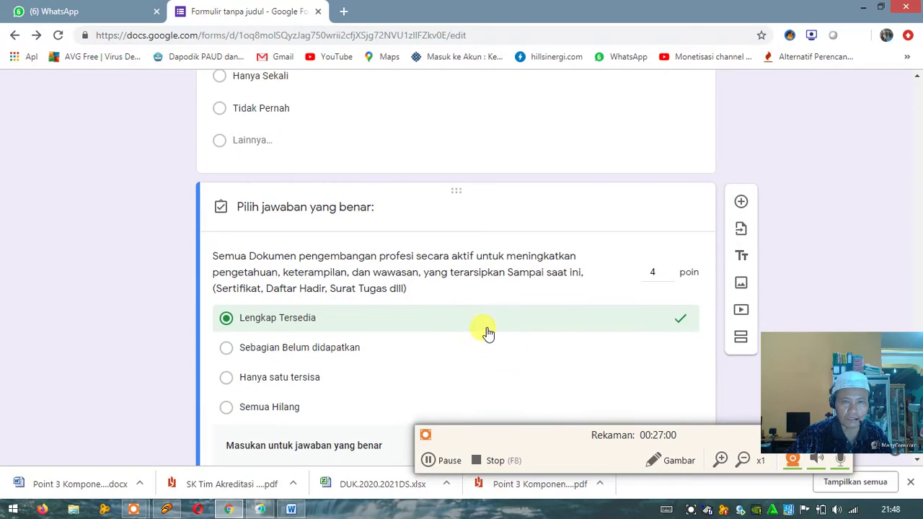
scroll(488, 333, down, 7)
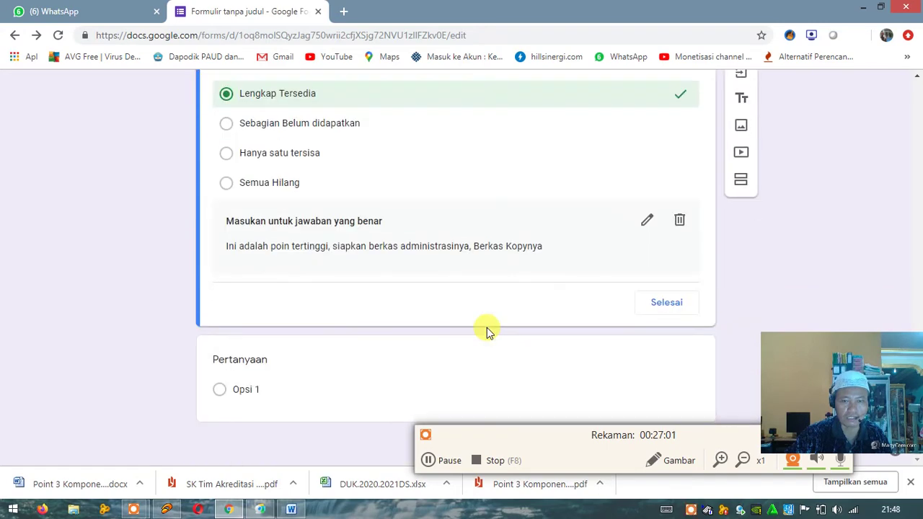
Step: Close the answer key of the "Semua Dokumen pengembangan profesi" question and duplicate that question
click(666, 305)
scroll(463, 329, down, 4)
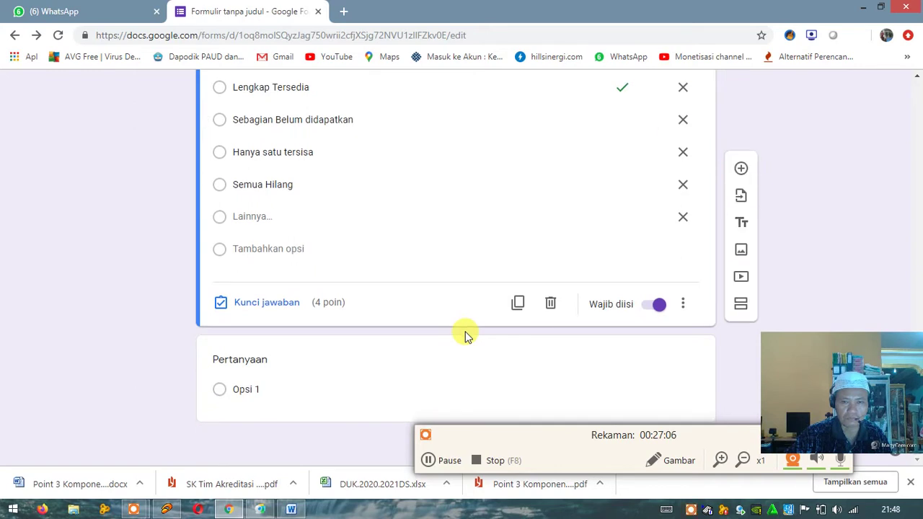
click(516, 303)
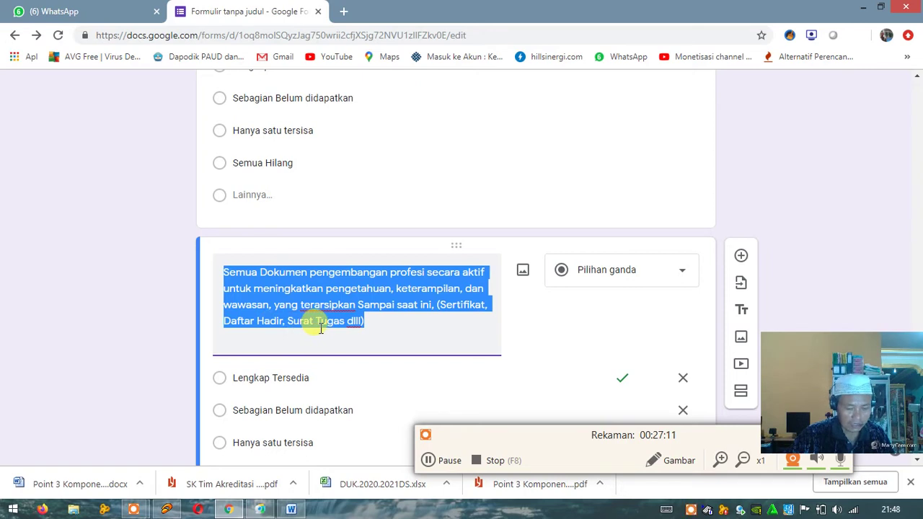
Step: Replace the duplicate's question text with the copied Indikator wording and join the split word into "memodifikasi"
text(Mengembangkan/memodi- fikasi strategi/model/metode dan teknik pembelajaran aktif dan mendidik)
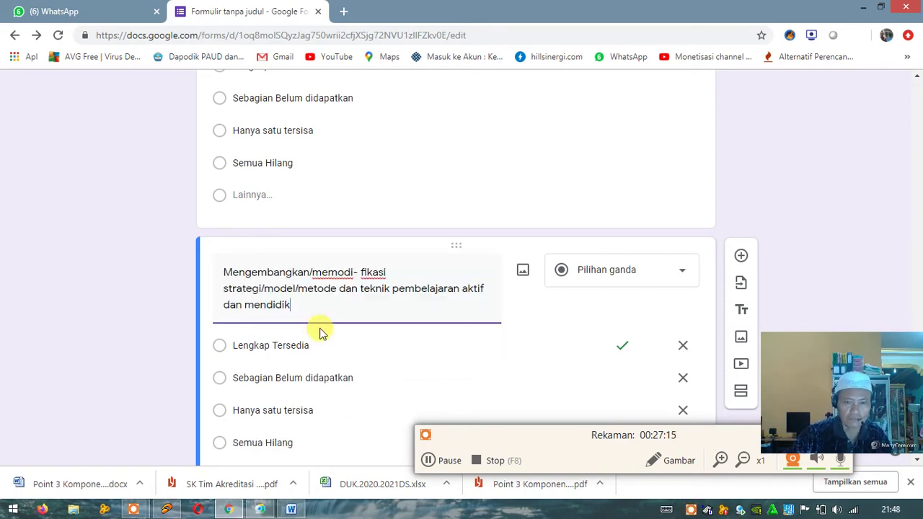
click(361, 272)
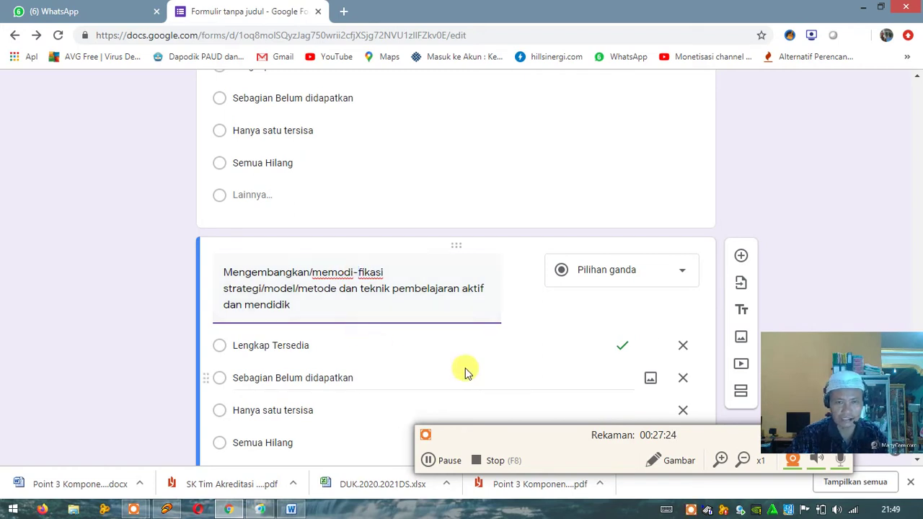
key(BackSpace)
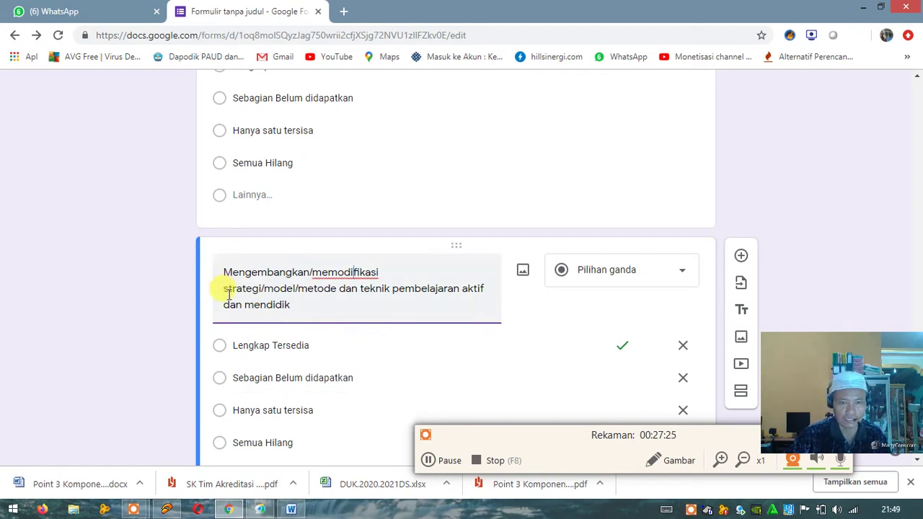
click(225, 288)
key(BackSpace)
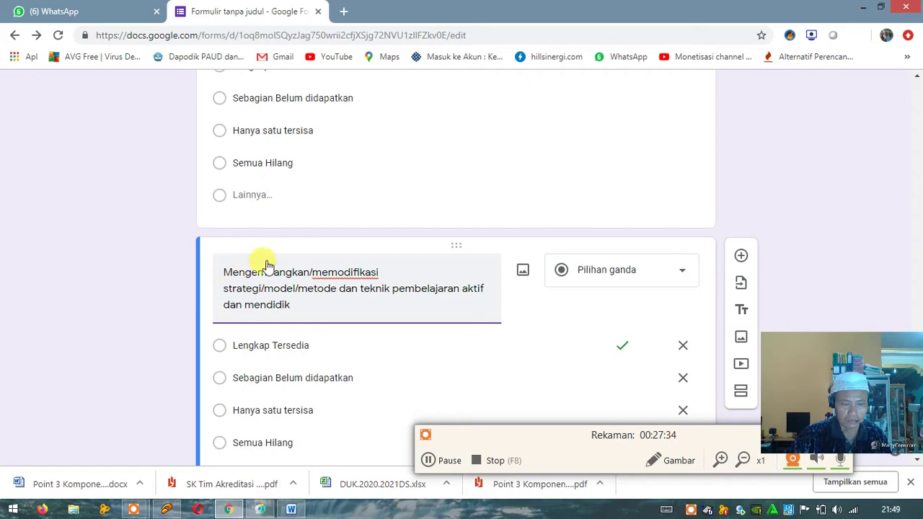
Step: Begin the question with "Saya mengembangkan", using a lowercase m, and end it with a period after "mendidik"
text(Saya)
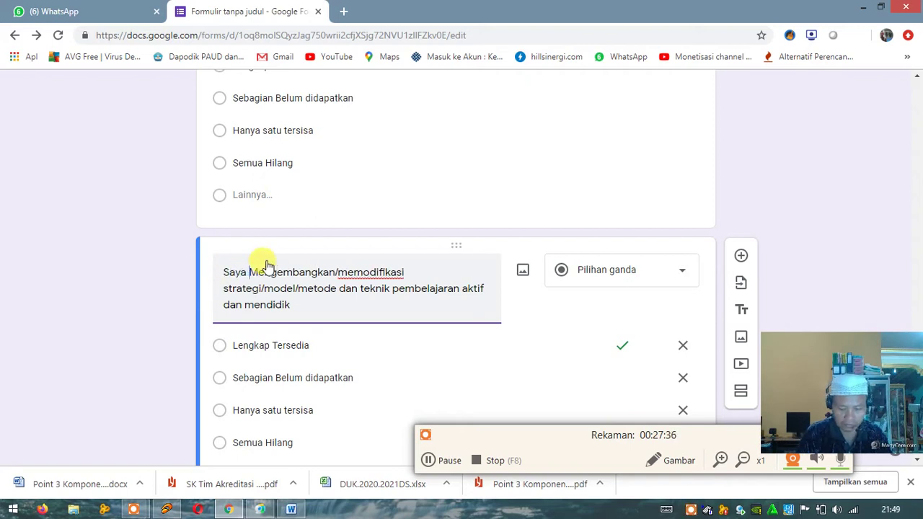
key(Delete)
text(m)
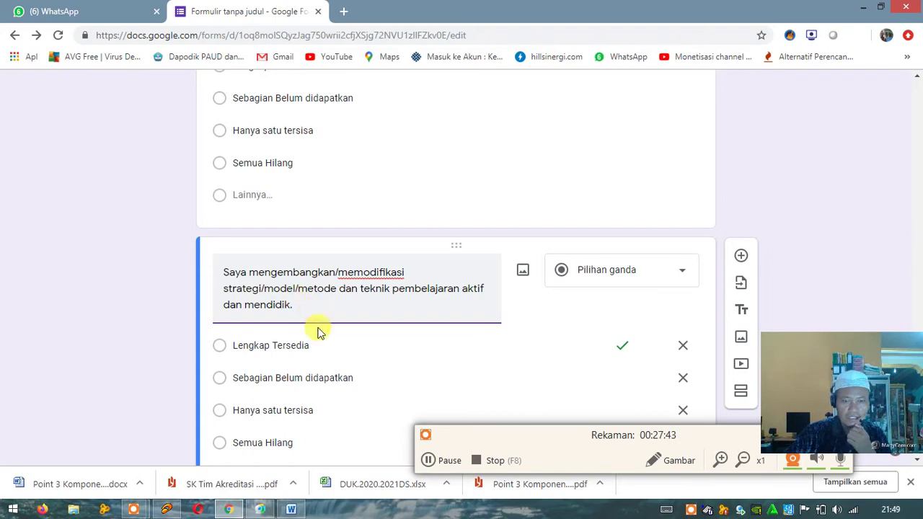
Step: Replace the option "Lengkap Tersedia" with Word's Level 4 text for item 19, from "berinovasi dalam" through "media sosial."
click(278, 341)
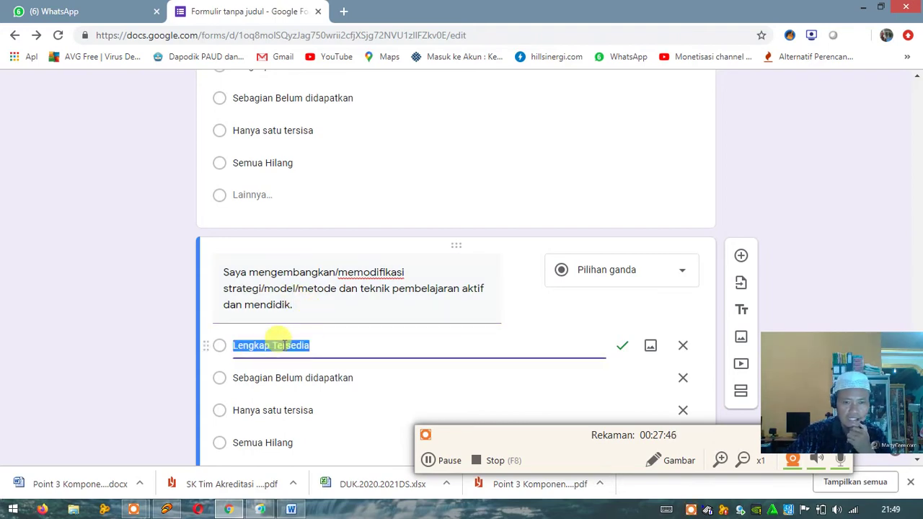
click(291, 509)
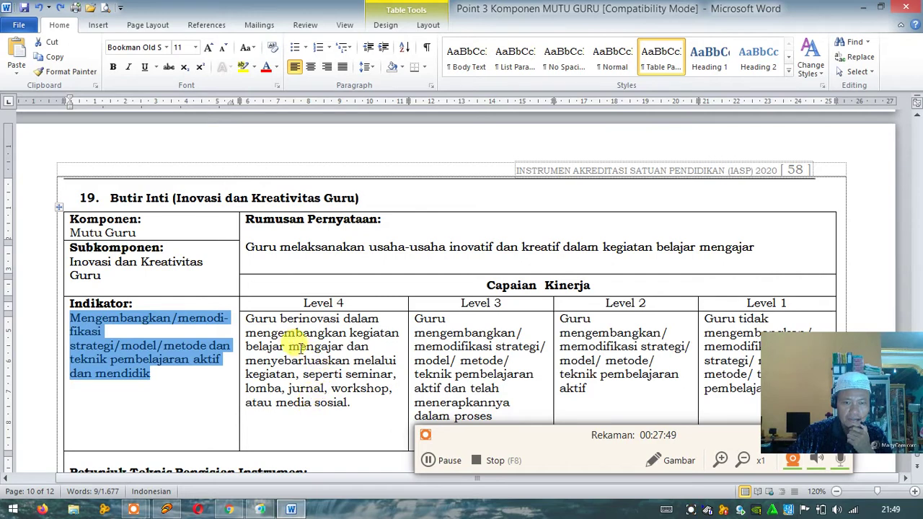
drag(280, 318, 353, 403)
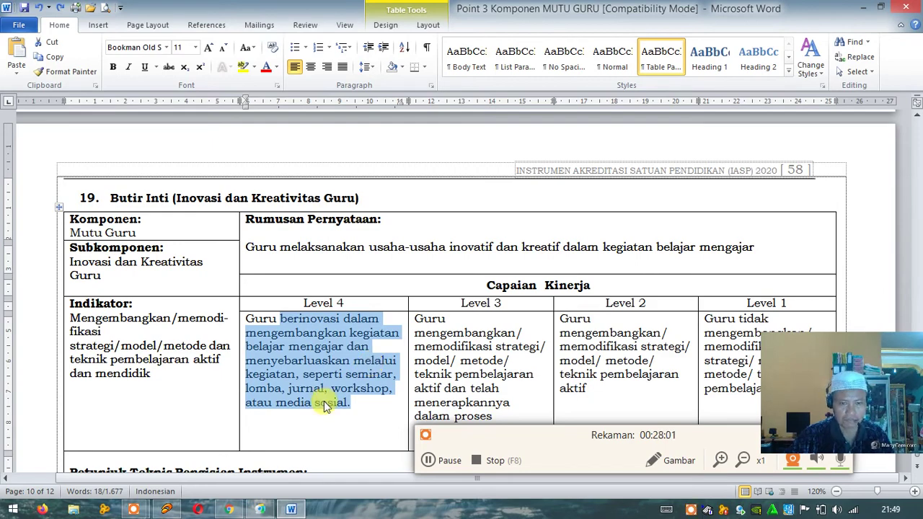
click(291, 509)
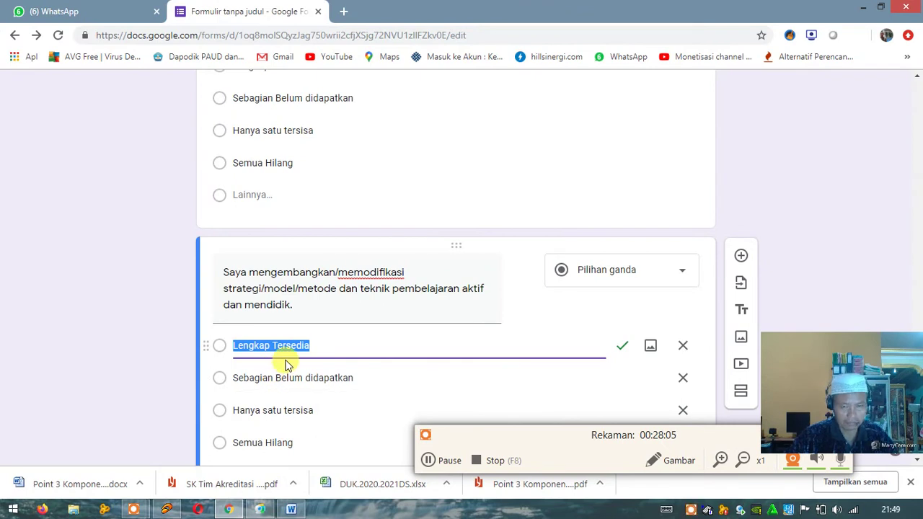
key(ctrl+v)
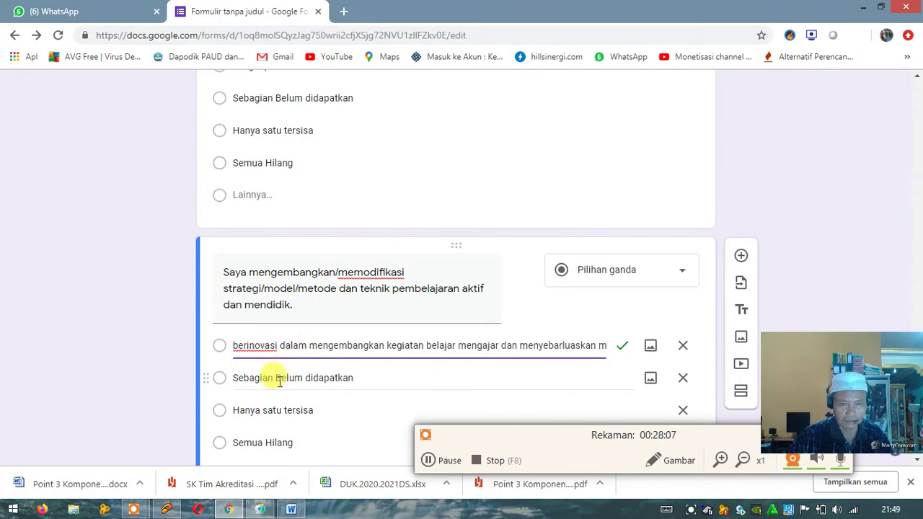
Step: Replace the option "Sebagian Belum didapatkan" with Word's Level 3 text for item 19, starting at "mengembangkan/" and leaving out "Guru"
click(280, 382)
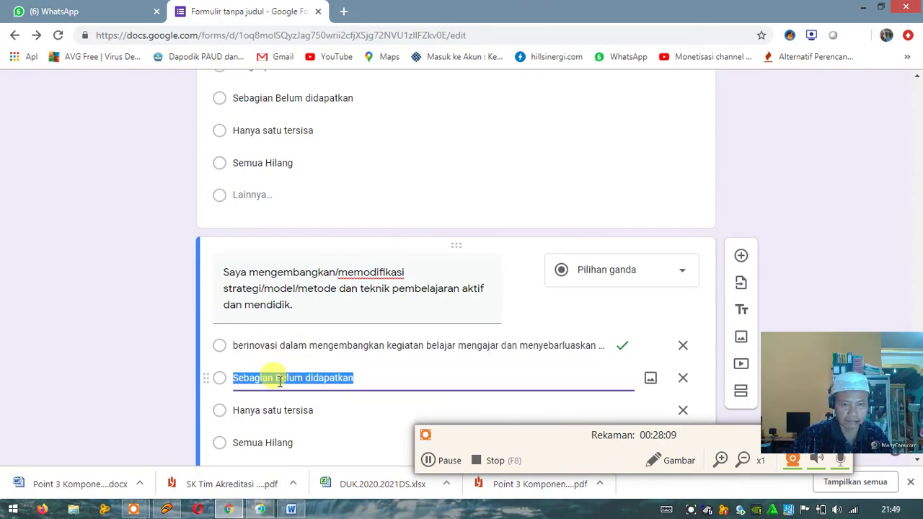
click(291, 509)
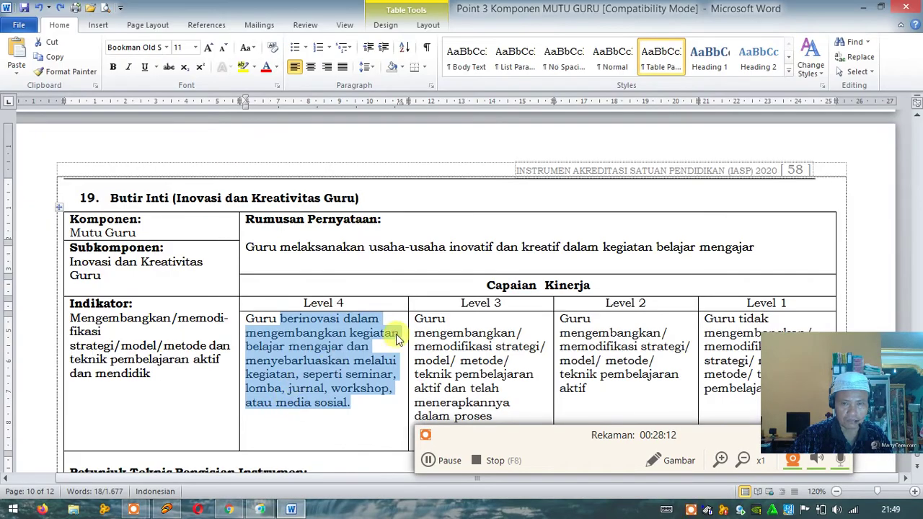
scroll(418, 336, down, 1)
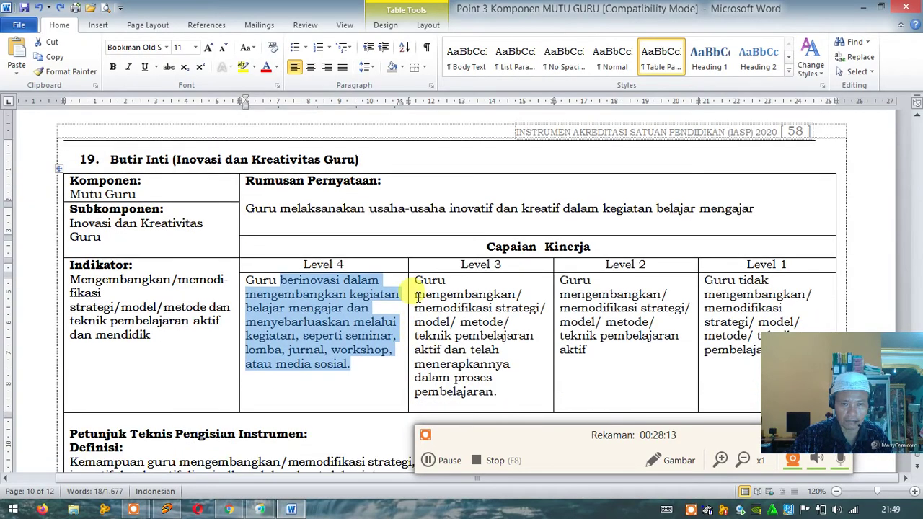
drag(415, 294, 500, 392)
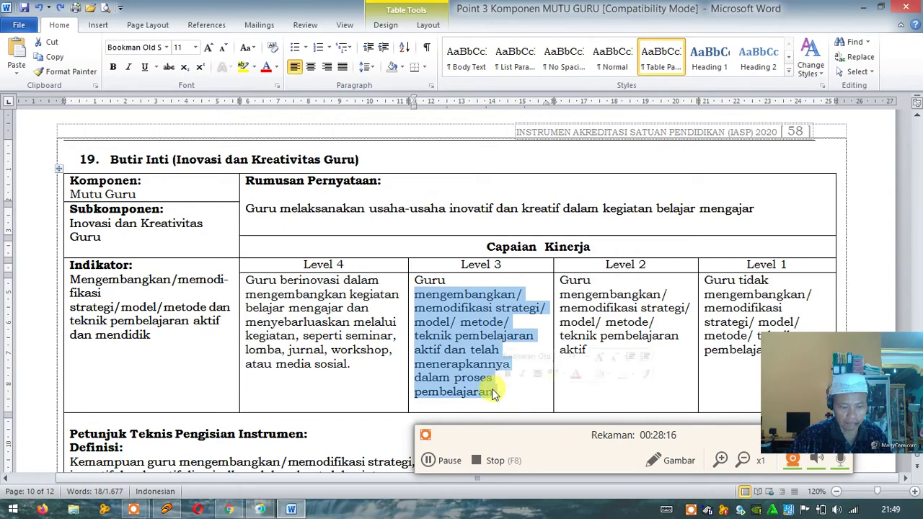
click(291, 509)
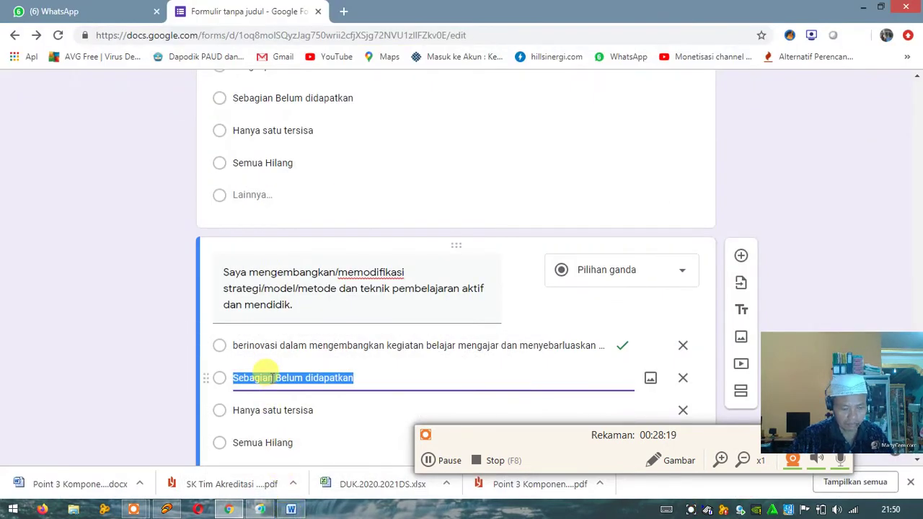
key(ctrl+v)
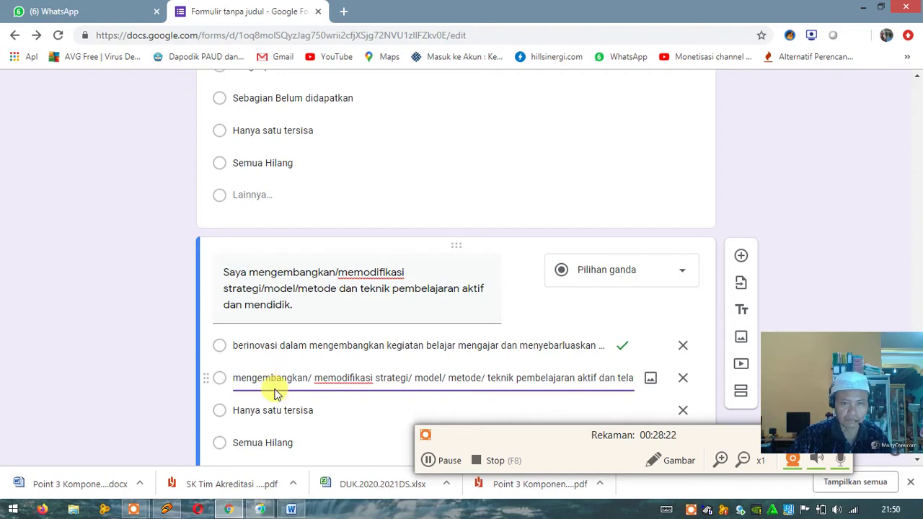
Step: Replace the option "Hanya satu tersisa" with Word's Level 2 text, "mengembangkan/ memodifikasi strategi/ model/ metode/ teknik pembelajaran aktif"
click(267, 410)
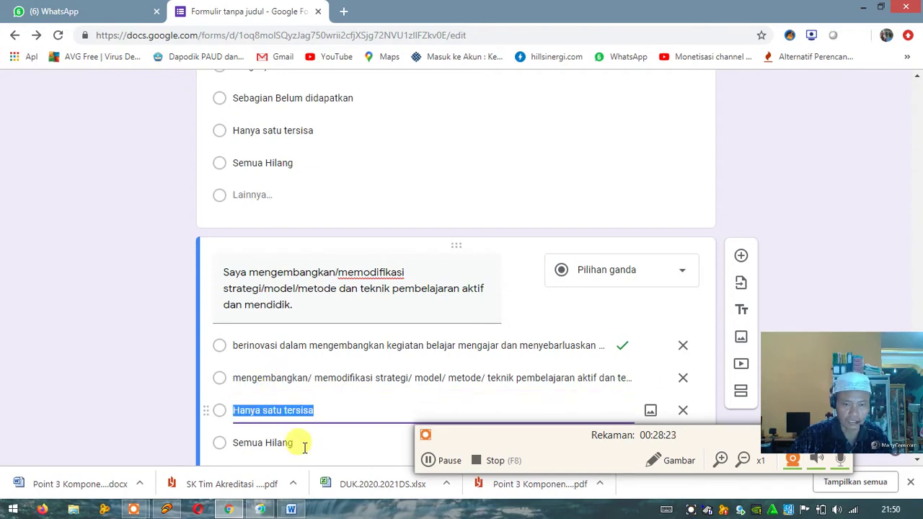
click(290, 509)
drag(559, 292, 586, 351)
key(ctrl+c)
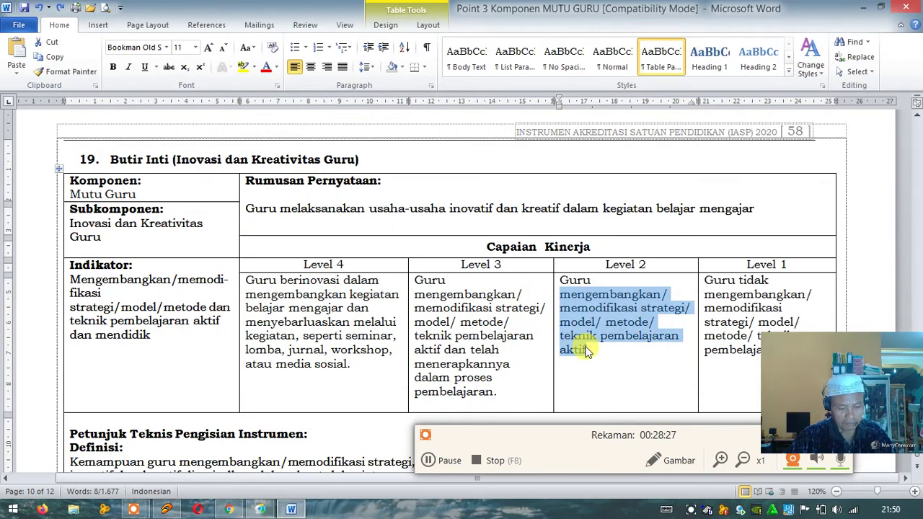
click(293, 509)
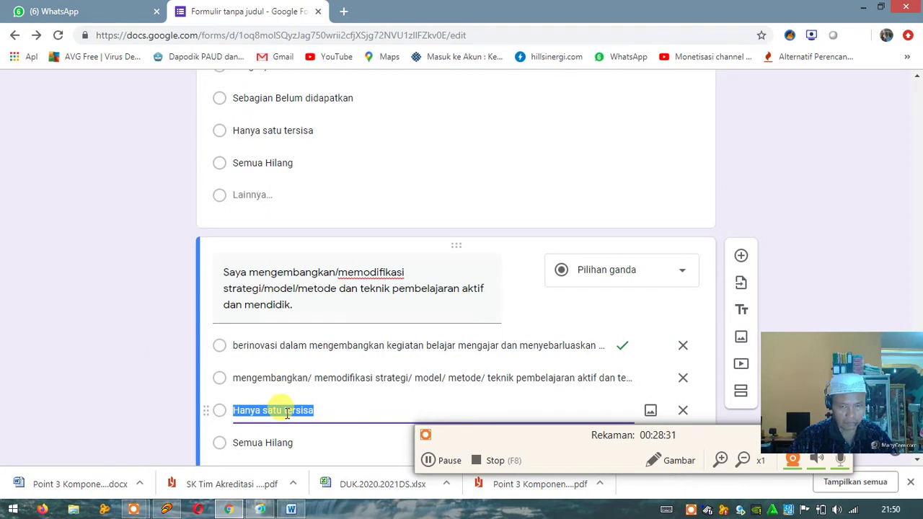
key(ctrl+v)
Step: Replace the option "Semua Hilang" with Word's Level 1 text for item 19, from "tidak mengembangkan/" through "teknik pembelajaran", leaving out "Guru"
scroll(377, 377, down, 2)
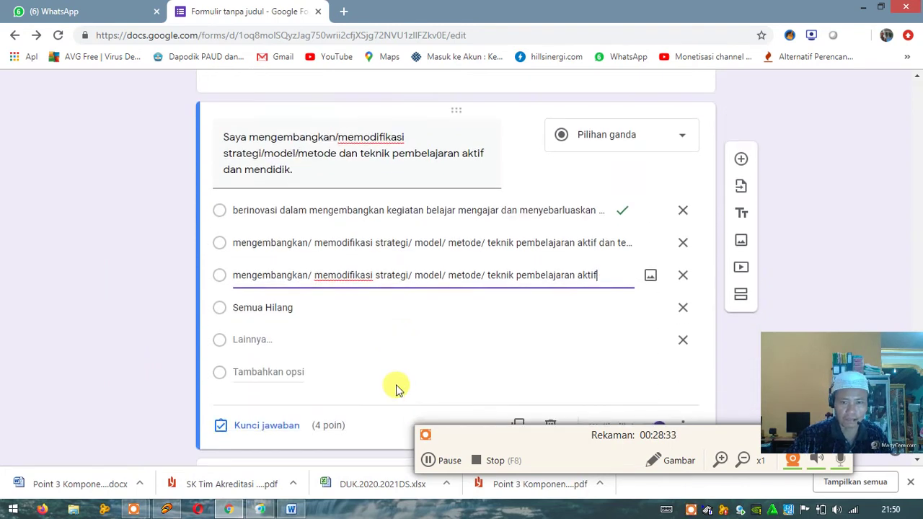
click(274, 311)
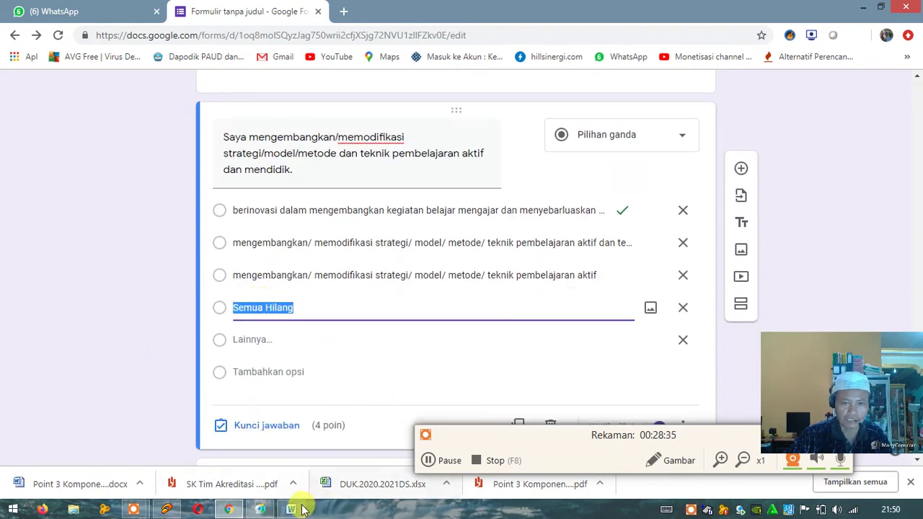
mouse_move(303, 510)
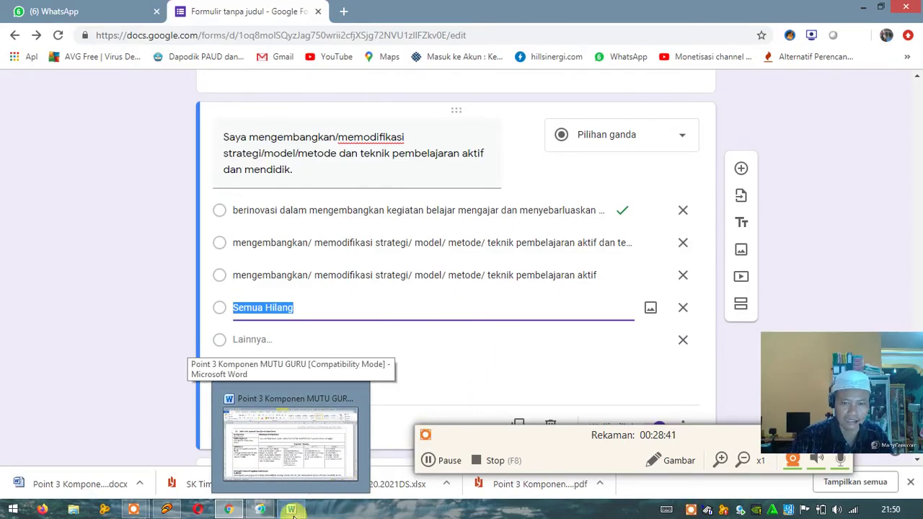
click(292, 511)
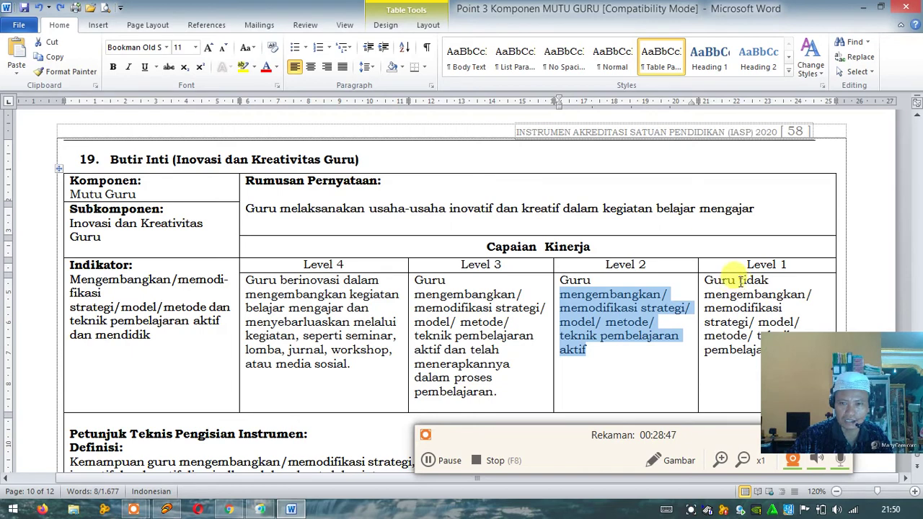
drag(705, 281, 725, 339)
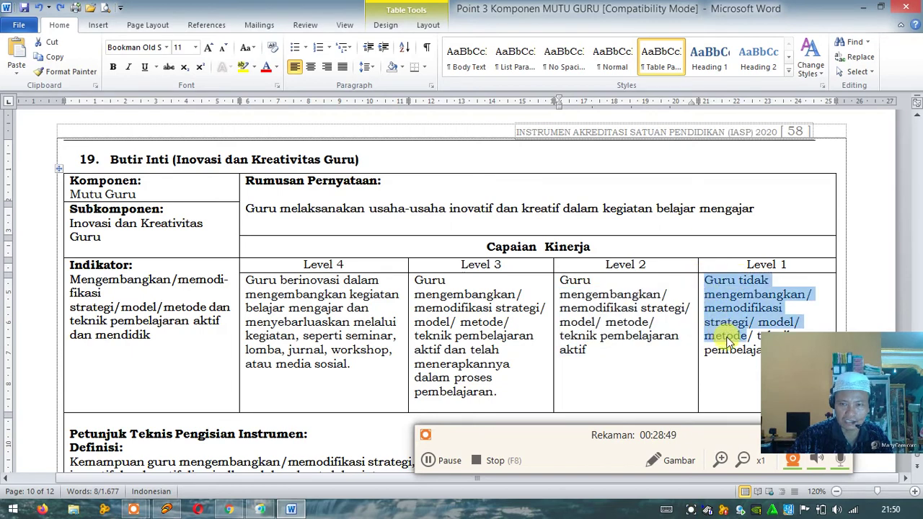
click(721, 302)
drag(738, 280, 764, 369)
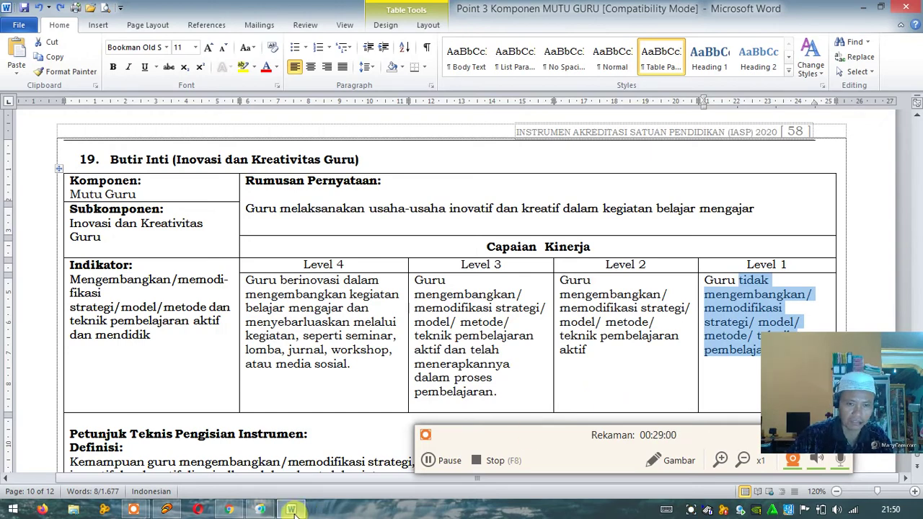
mouse_move(293, 511)
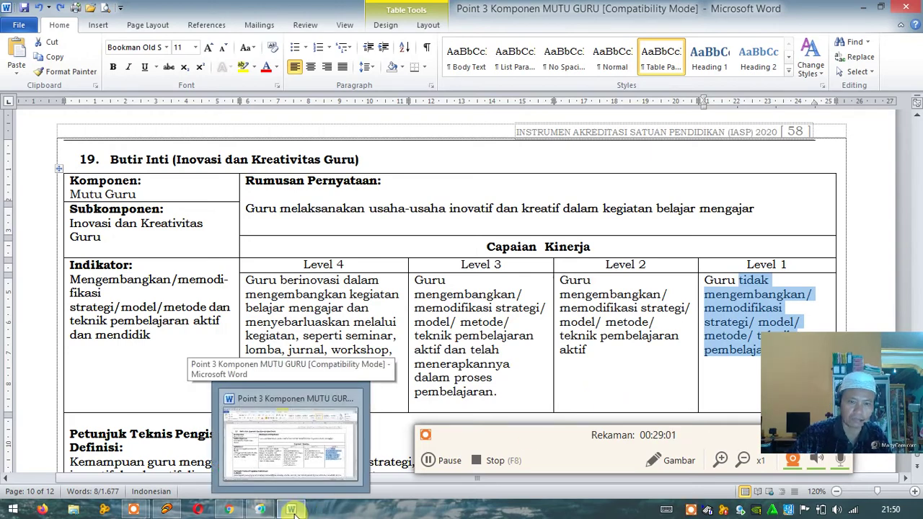
click(293, 511)
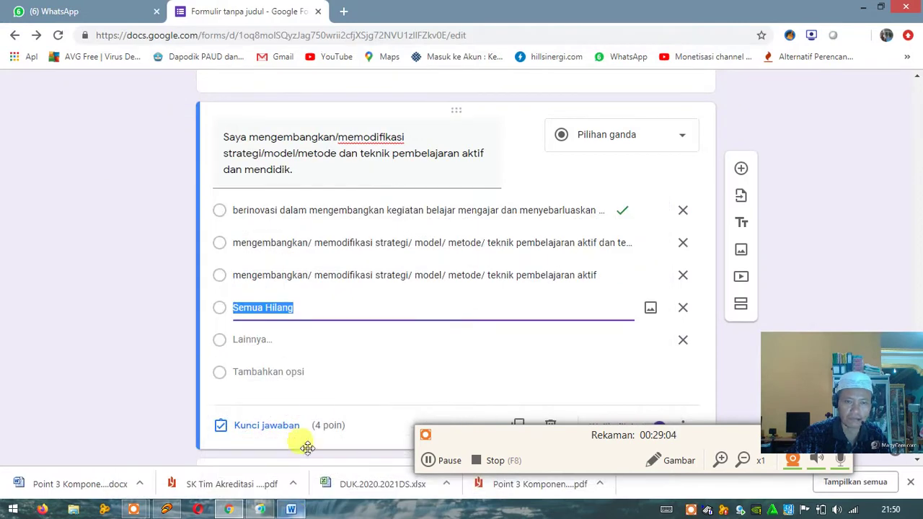
text(tidak mengembangkan/ memodifikasi strategi/ model/ metode/ teknik pembelajaran)
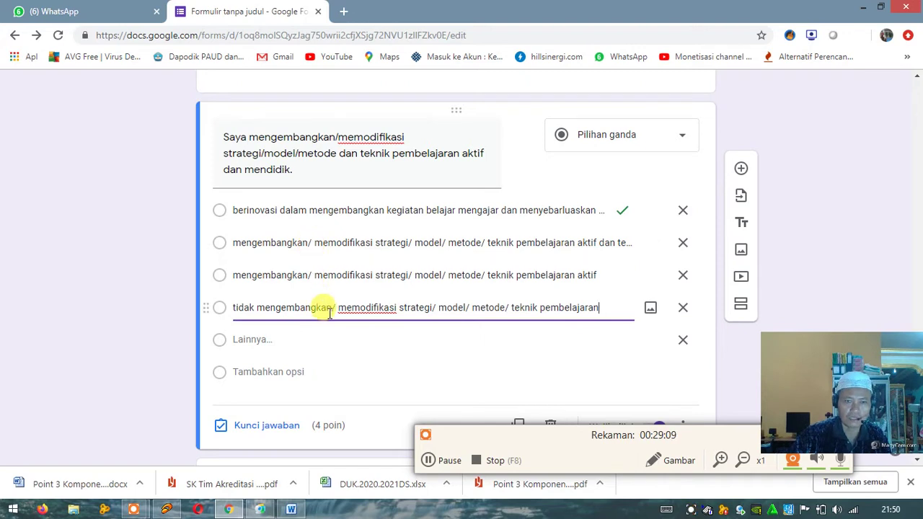
Step: Duplicate the finished question about developing strategies, models, methods and active learning techniques
scroll(488, 357, down, 2)
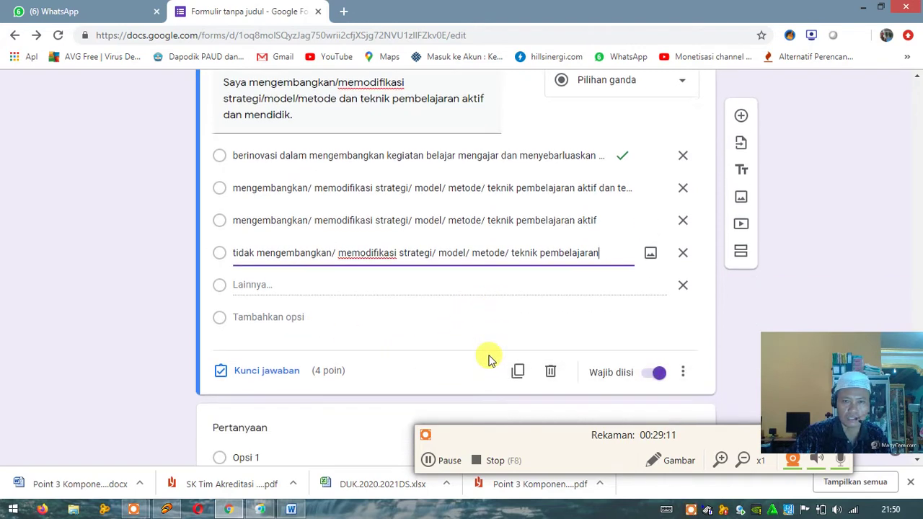
scroll(391, 306, up, 1)
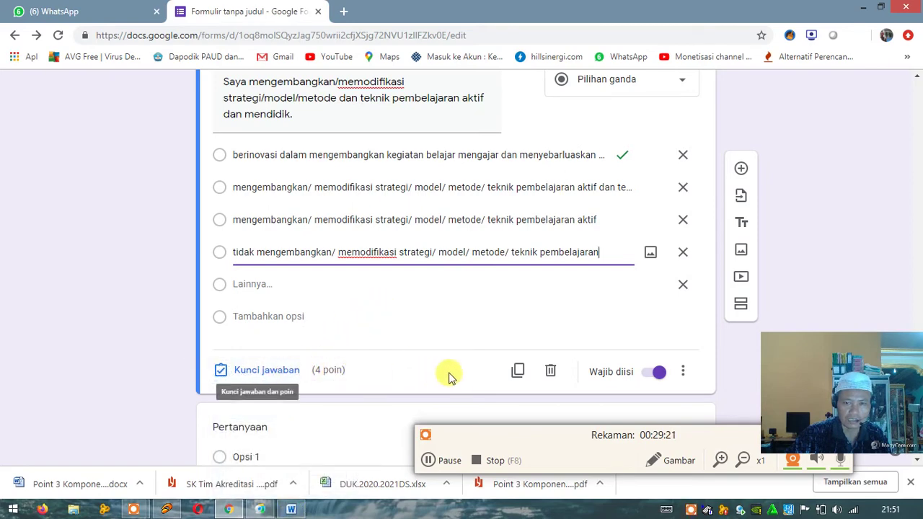
click(524, 371)
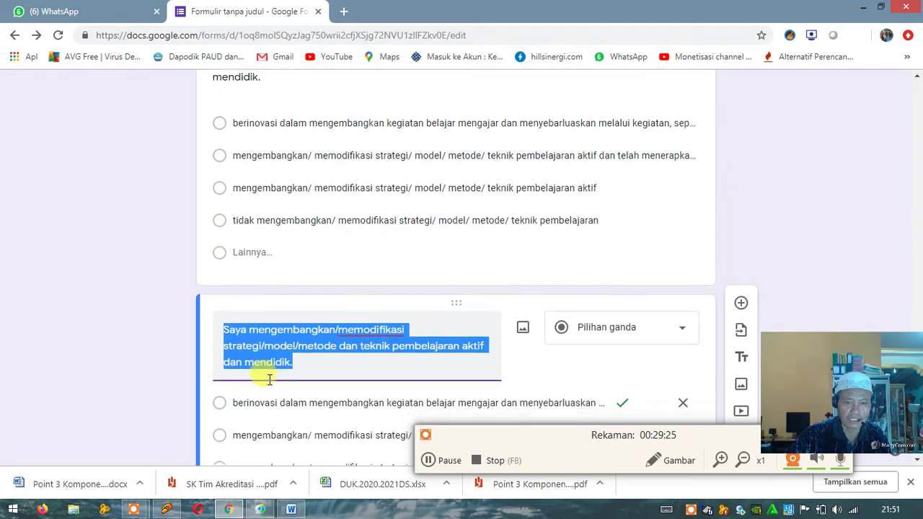
Step: Replace the duplicated question's text with the first Definisi item under item 19 in Word, "Mengembangkan strategi, model, dan teknik pembelajaran yang aktif dan mendidik."
click(292, 509)
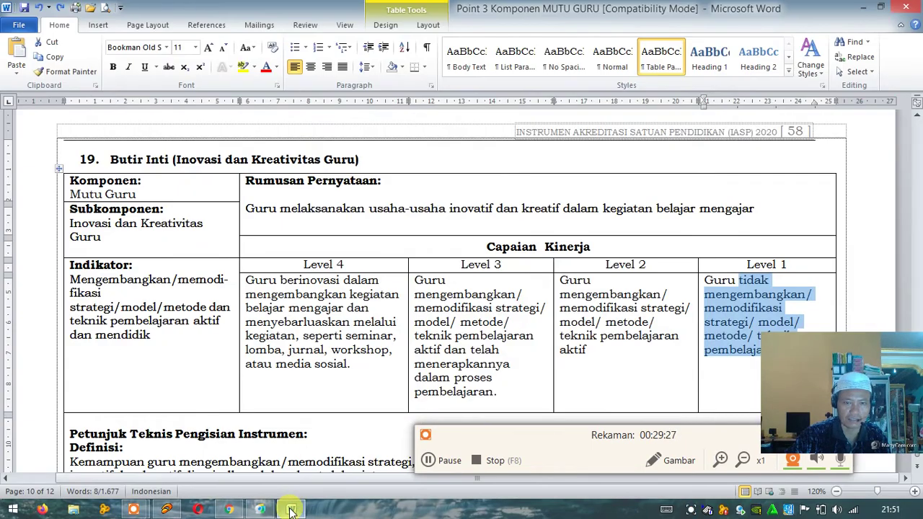
scroll(325, 321, down, 4)
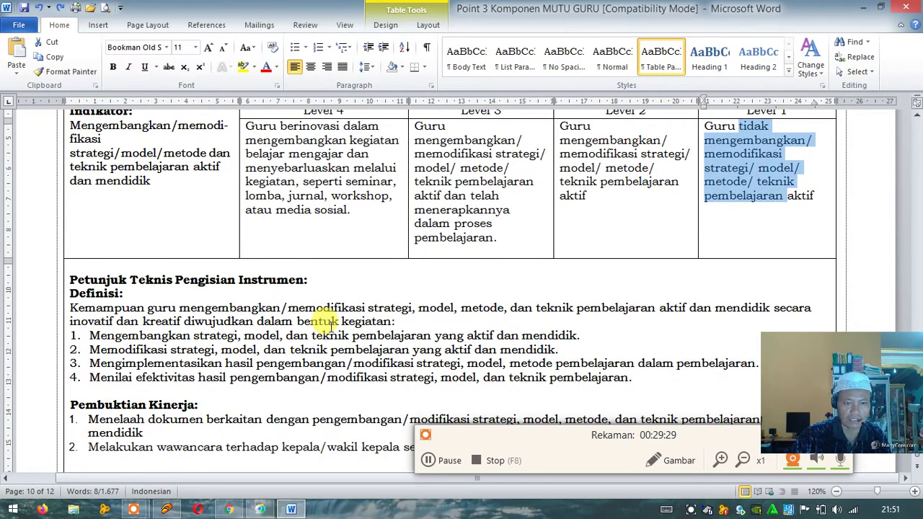
scroll(324, 321, down, 1)
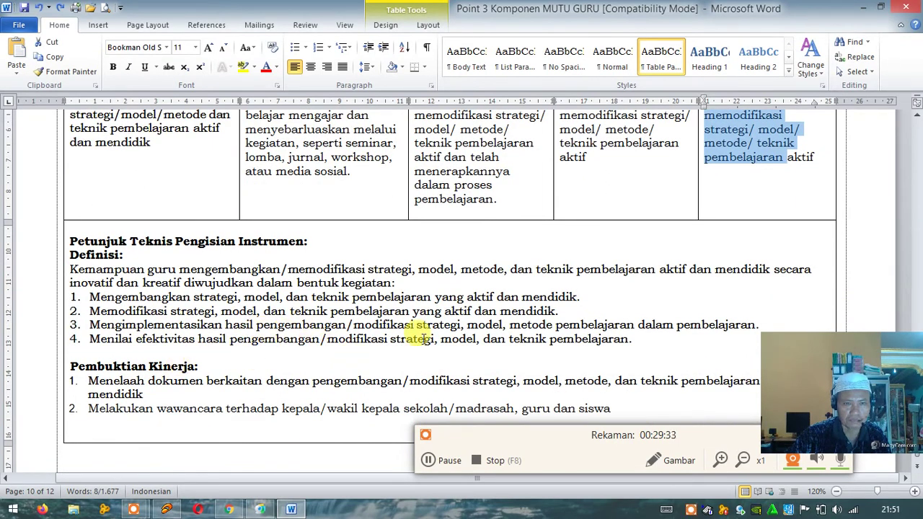
scroll(452, 326, up, 1)
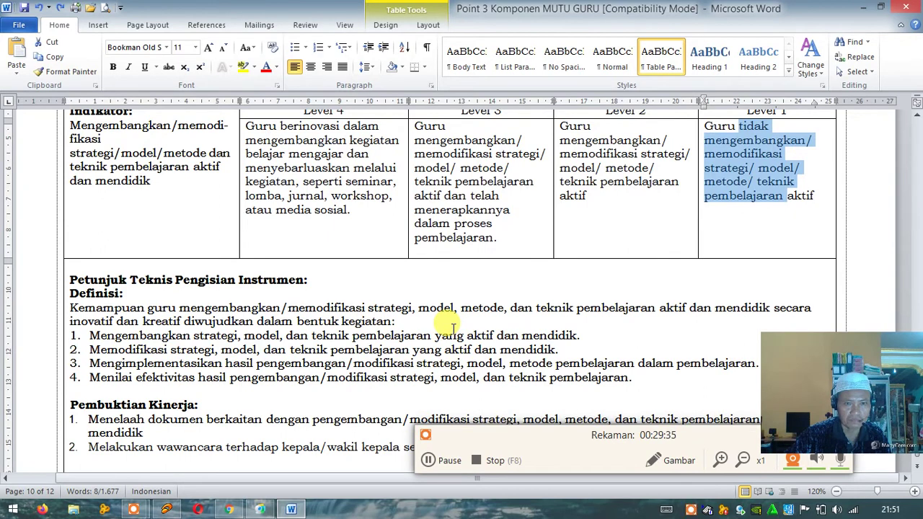
scroll(446, 326, down, 1)
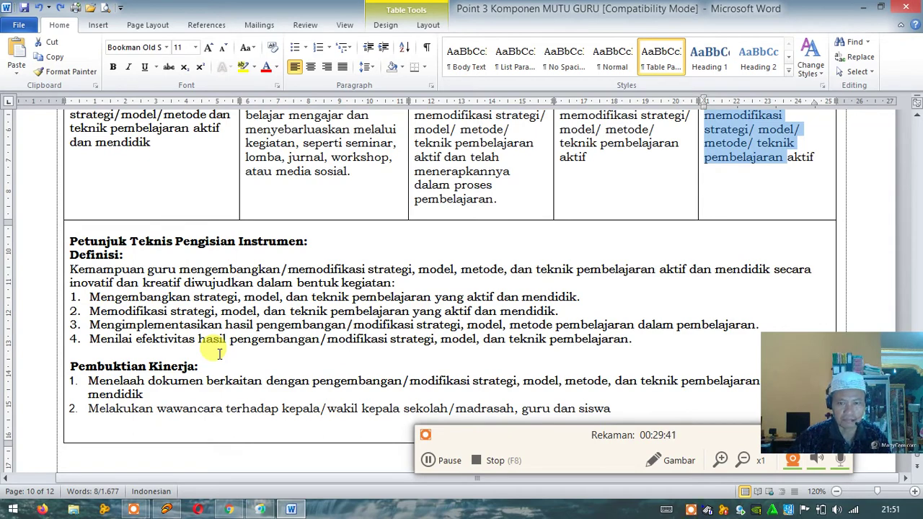
scroll(232, 351, down, 1)
scroll(232, 351, down, 9)
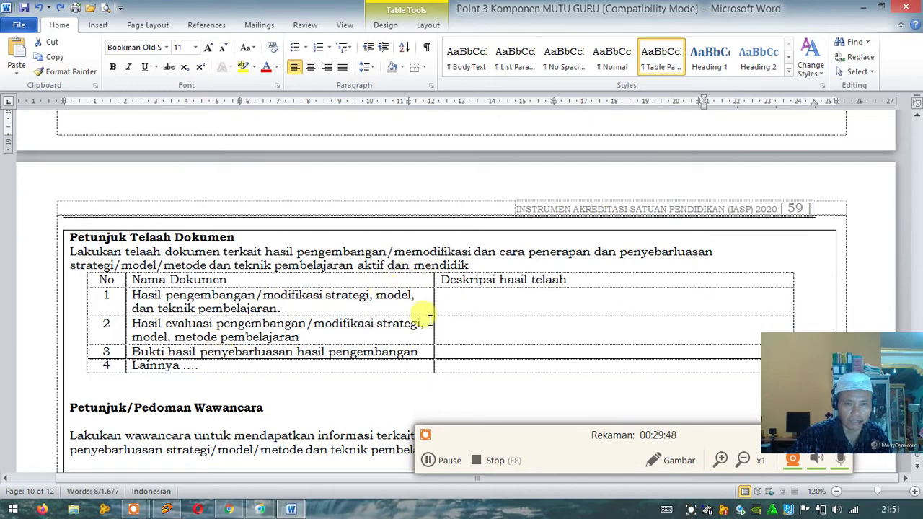
scroll(391, 329, up, 9)
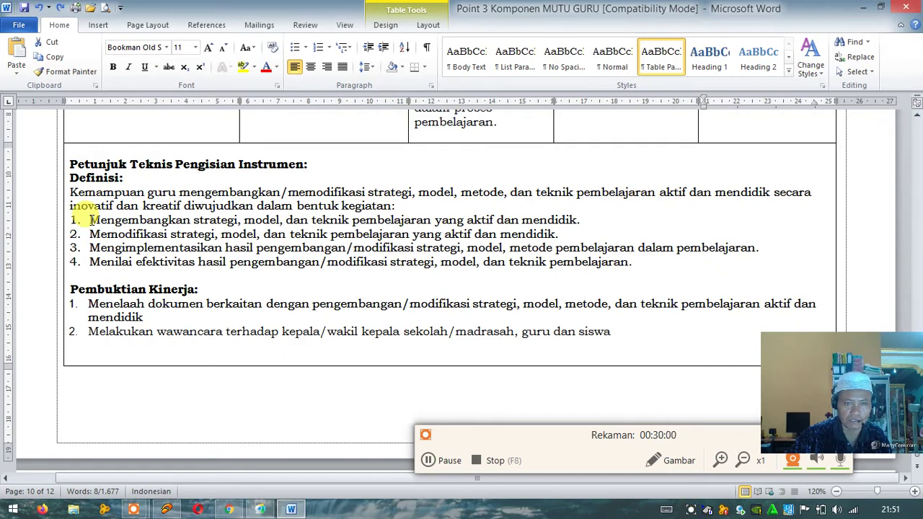
drag(89, 218, 582, 220)
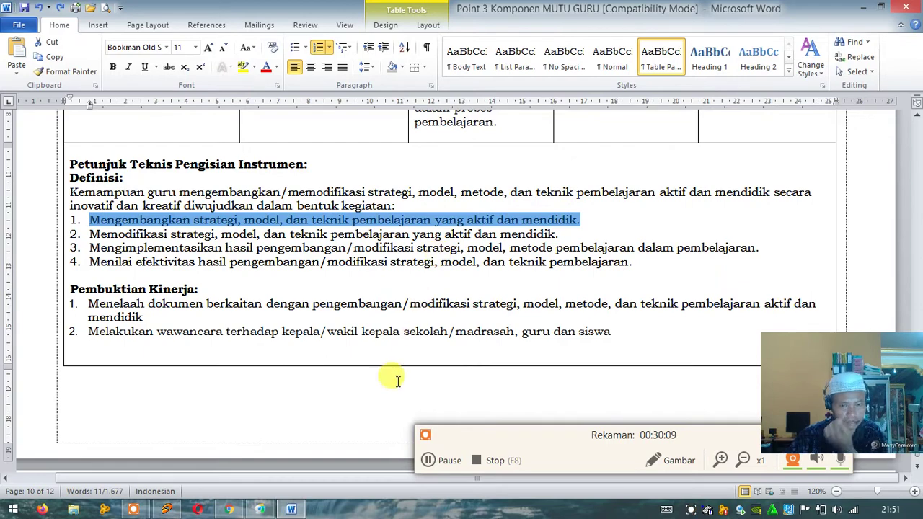
click(292, 510)
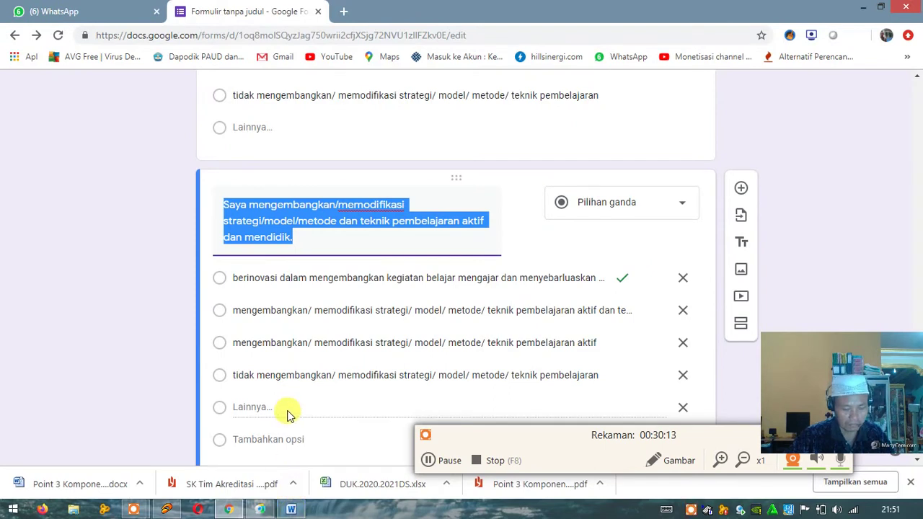
text(1.	Mengembangkan strategi, model, dan teknik pembelajaran yang aktif dan mendidik.)
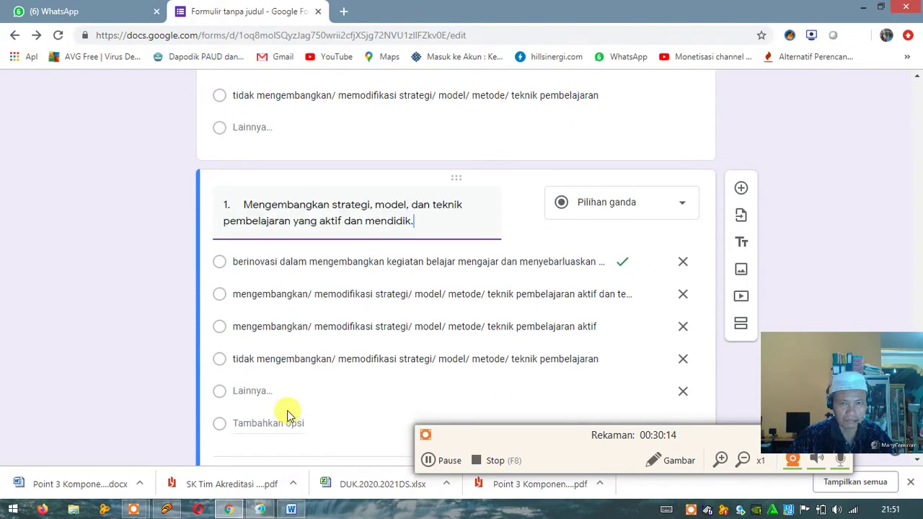
Step: Remove the list number "1." and the gap after it from the start of the question text
click(245, 204)
key(BackSpace)
key(BackSpace)
key(BackSpace)
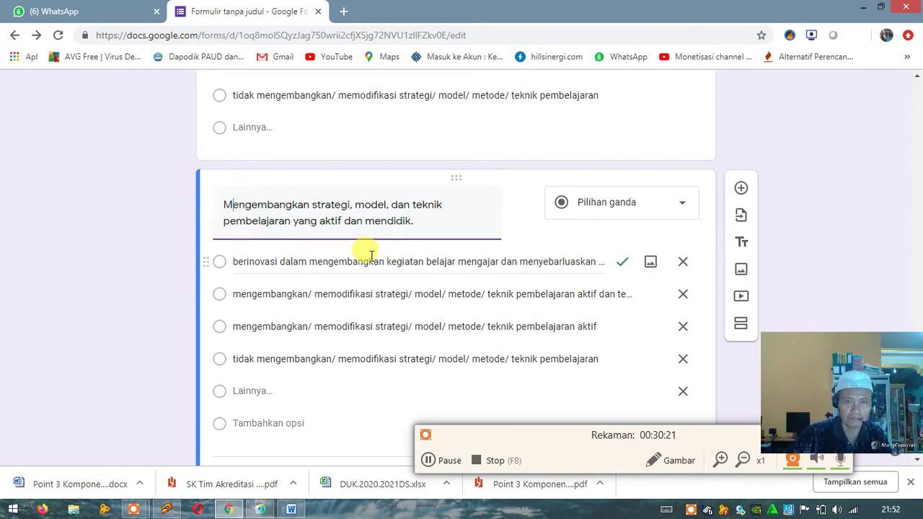
Step: Replace the duplicated question's first option with "Selalu melaksanakan"
click(338, 261)
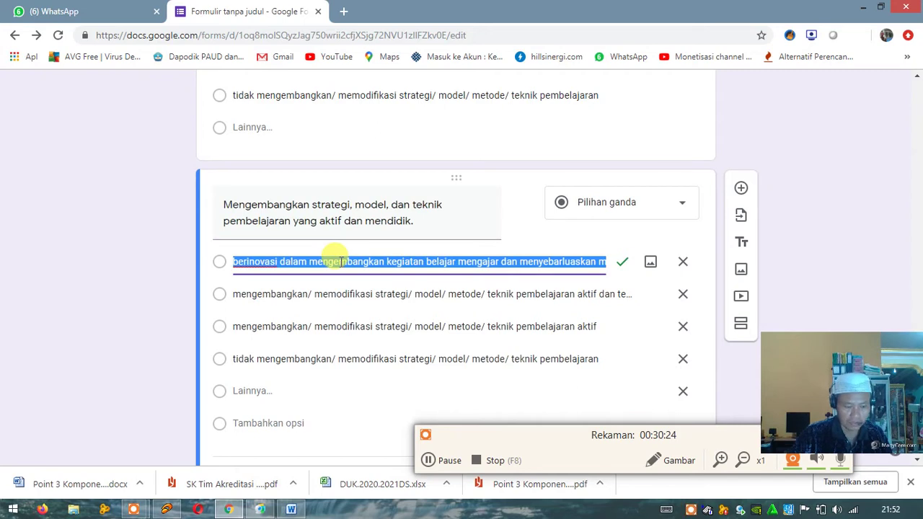
text(Se)
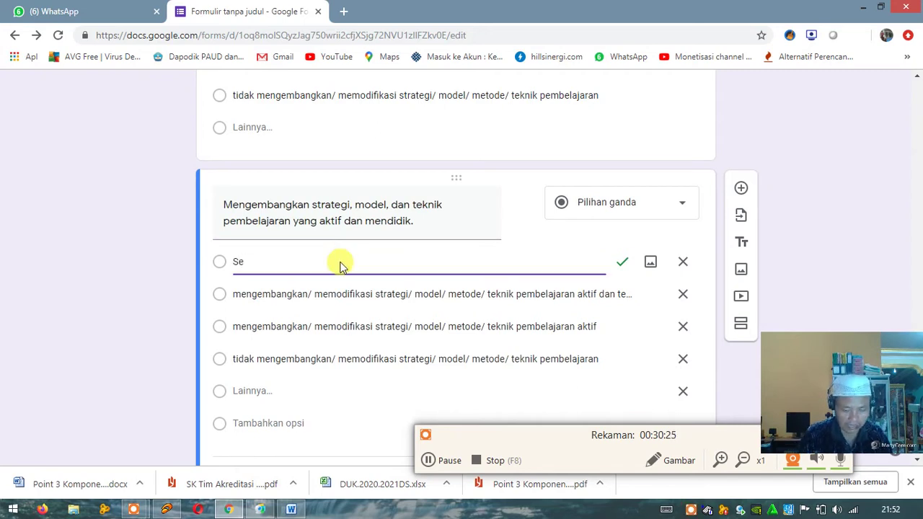
text(lalu)
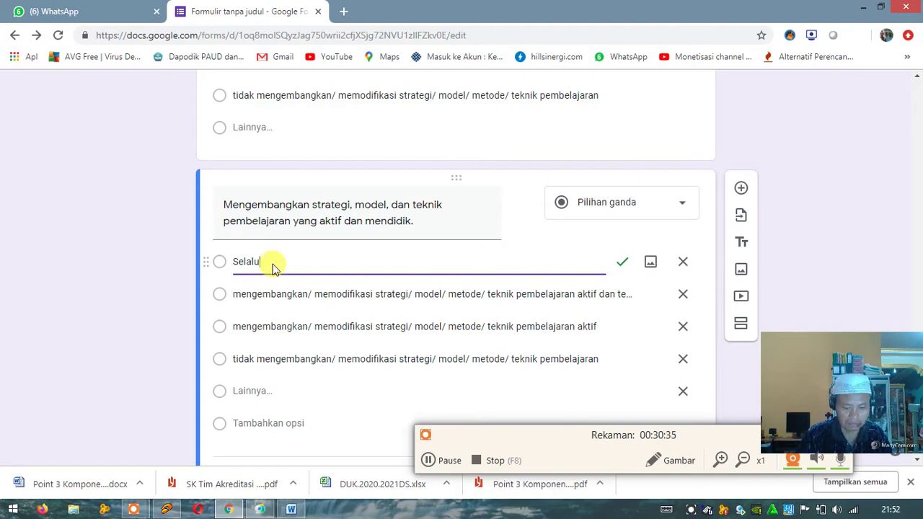
text(melaksanakan)
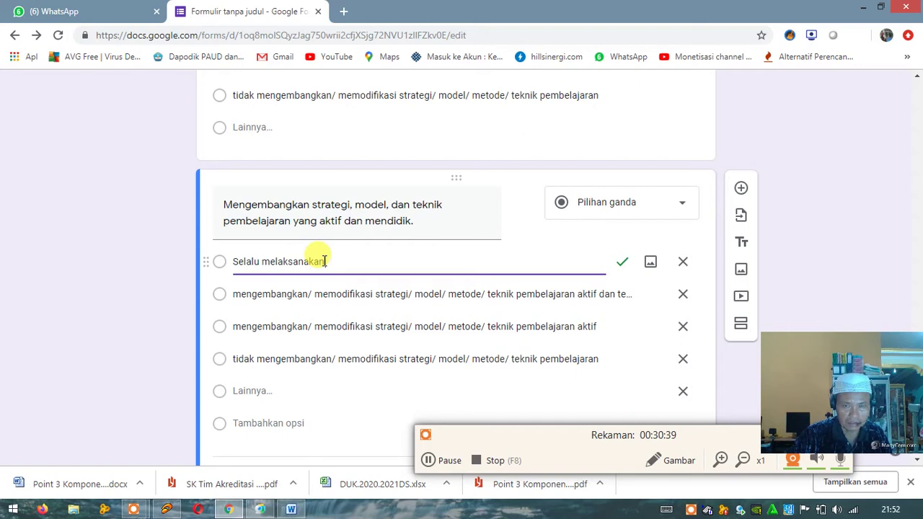
Step: Copy "Selalu melaksanakan" over the second option and reword it as "Kadang-kadang melaksanakan"
drag(323, 261, 235, 267)
key(ctrl+c)
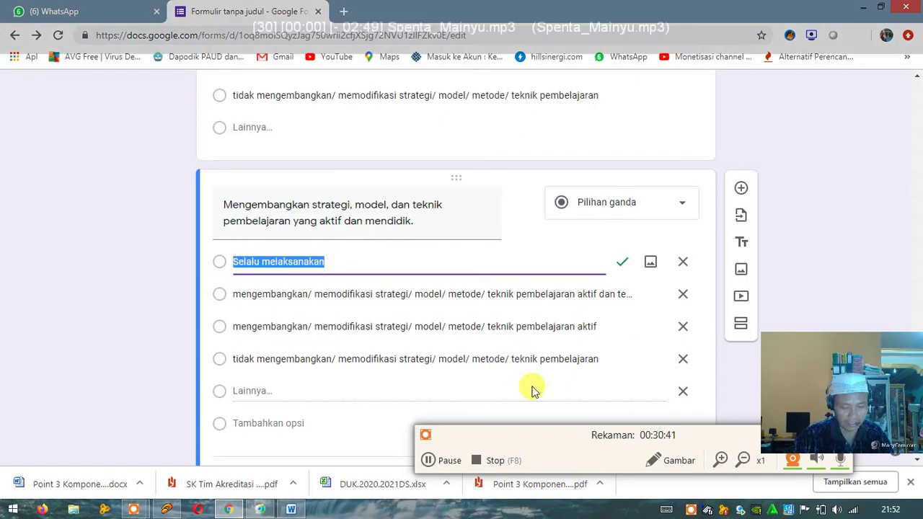
click(286, 296)
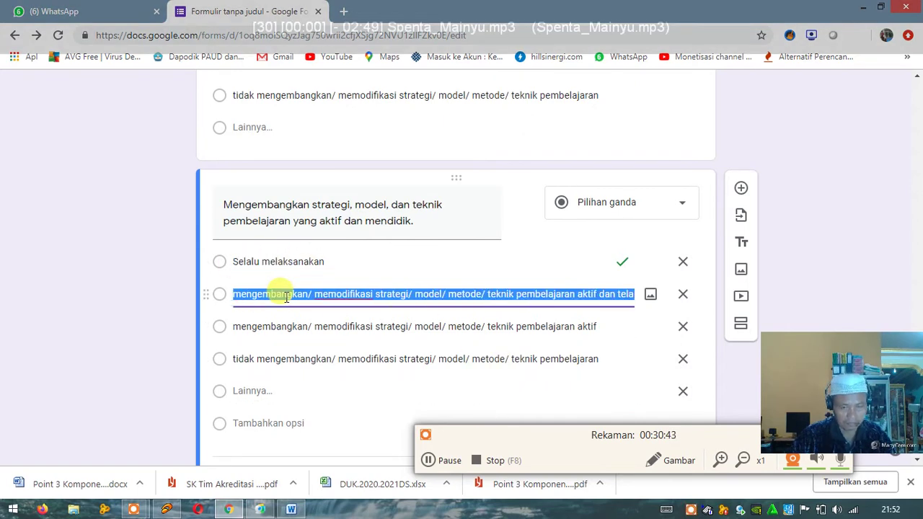
key(ctrl+v)
drag(258, 296, 227, 294)
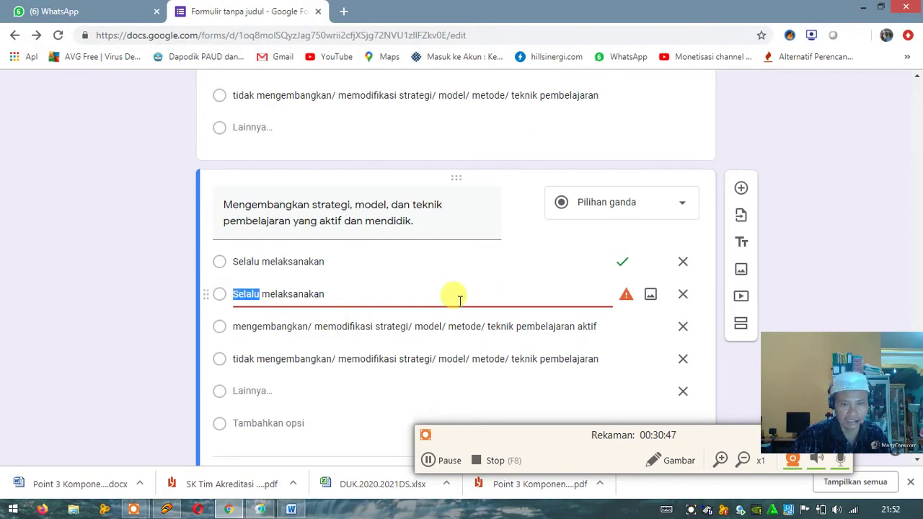
text(Kadang)
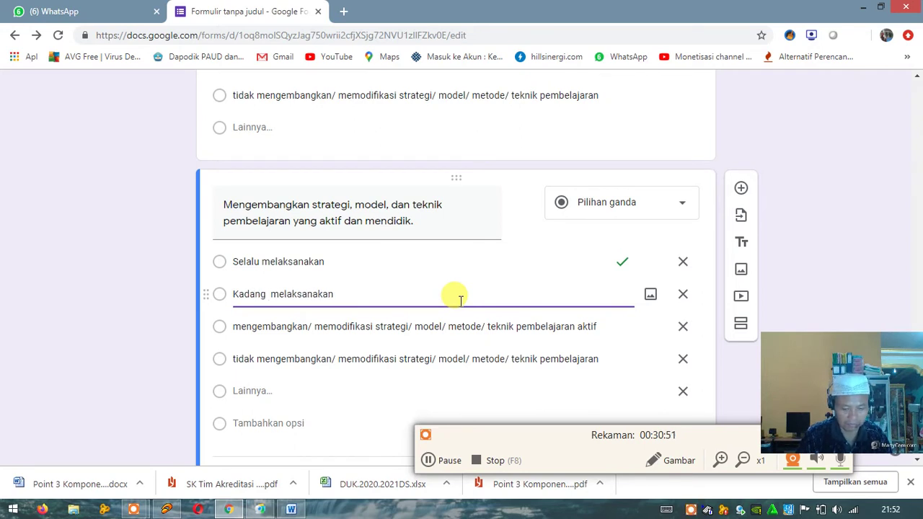
key(BackSpace)
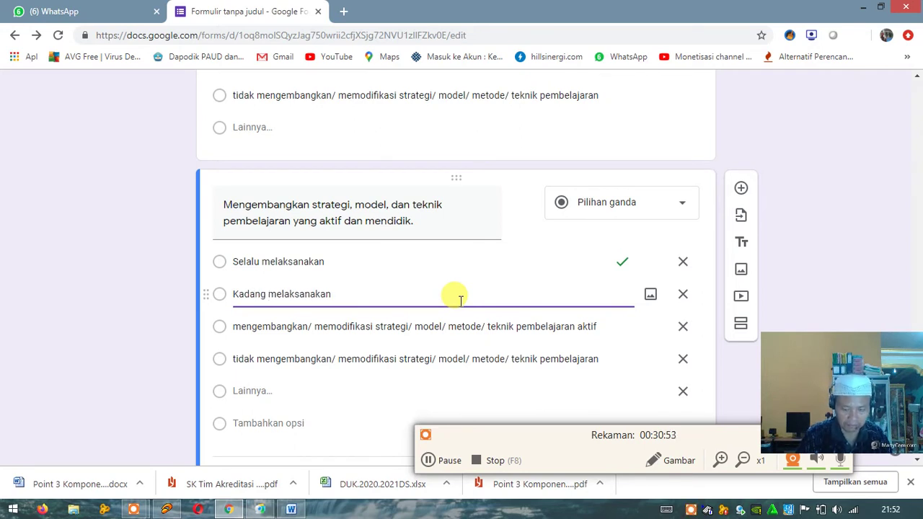
text(-kadan)
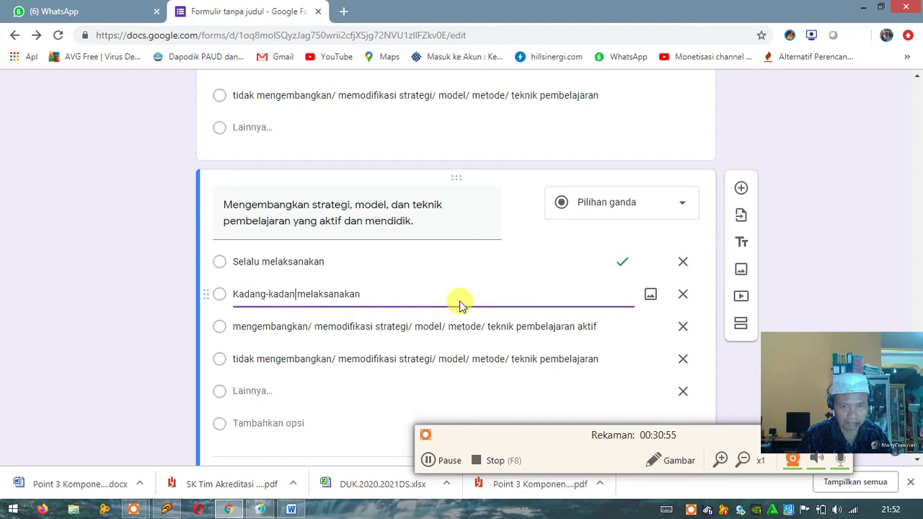
text(g)
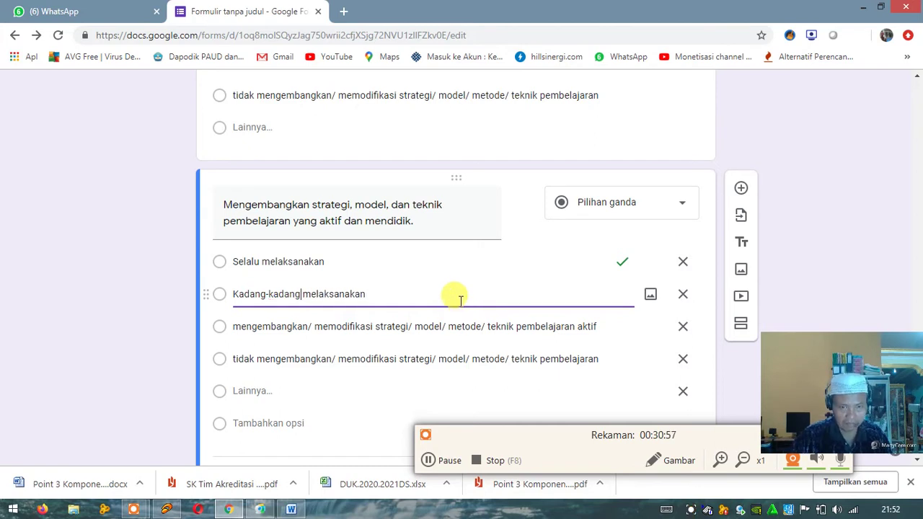
Step: Replace the question's third option with "Hanya Sekali melaksanakan"
click(292, 328)
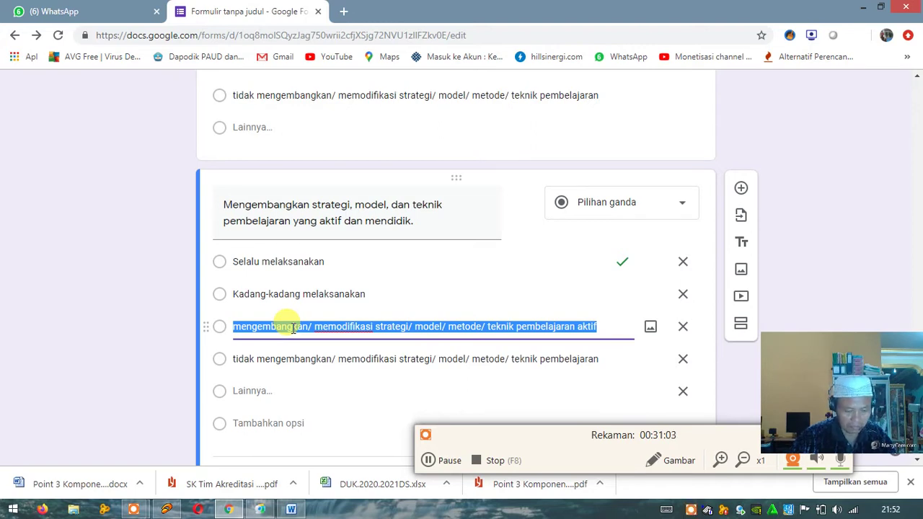
key(ctrl+v)
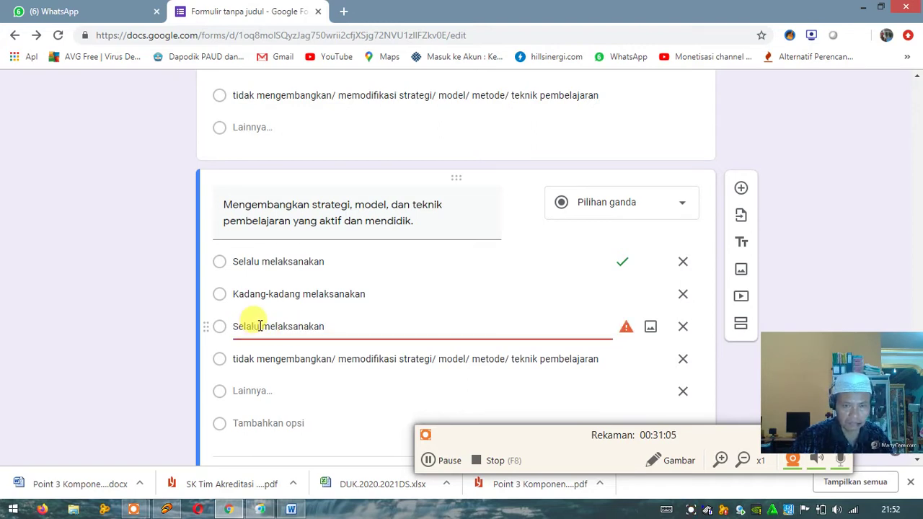
drag(259, 326, 219, 324)
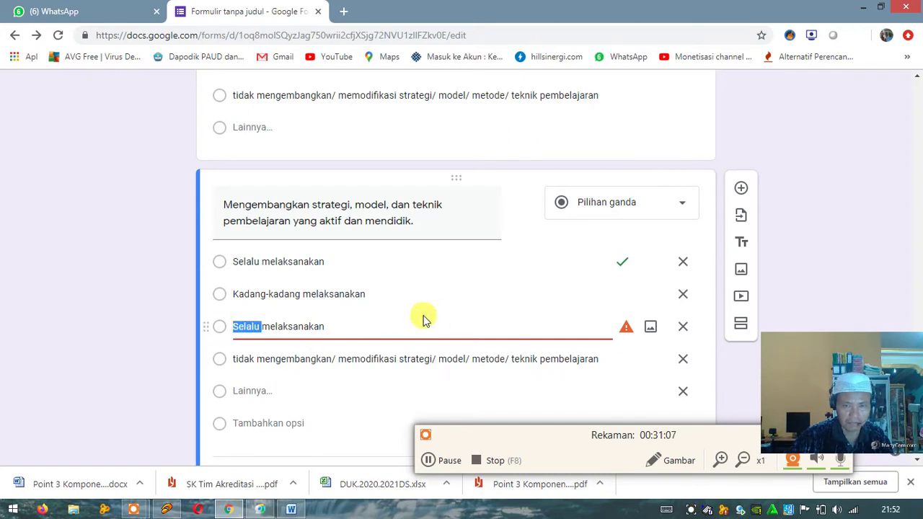
text(Hanya )
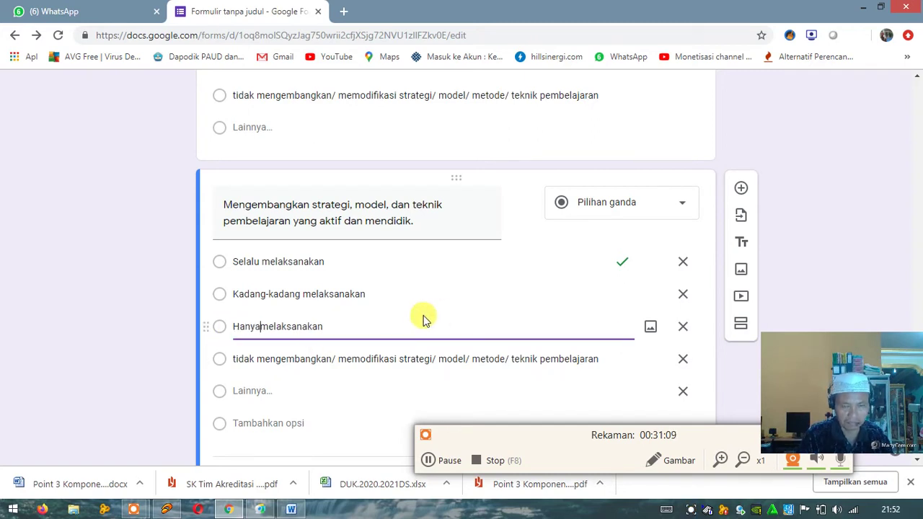
text(Sekali)
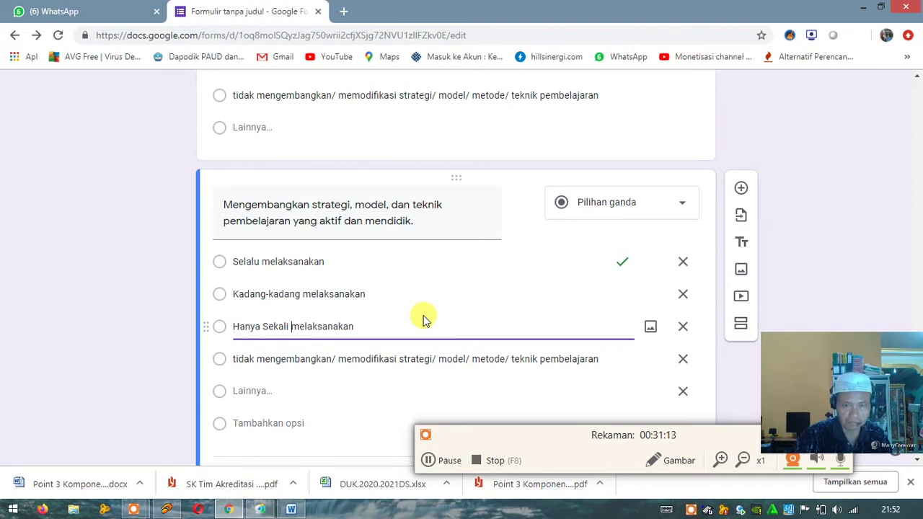
Step: Reword the fourth option as "tidak Pernah mengembangkan strategi, model, dan teknik pembelajaran yang aktif dan mendidik.", reusing the question's text
click(258, 357)
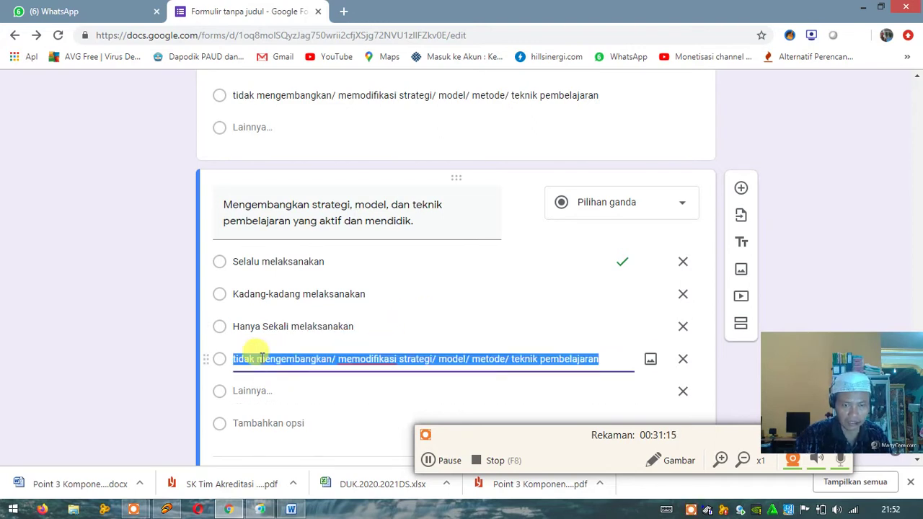
click(249, 205)
click(261, 205)
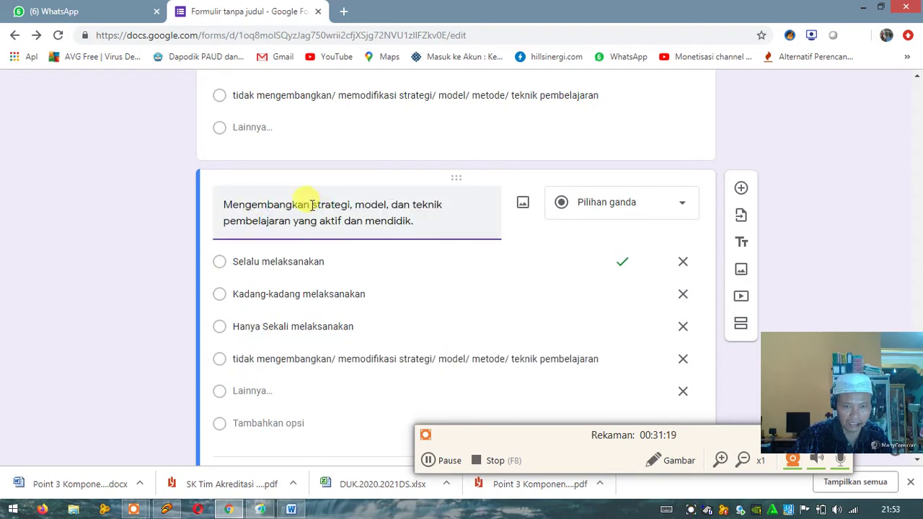
drag(222, 205, 424, 220)
key(ctrl+c)
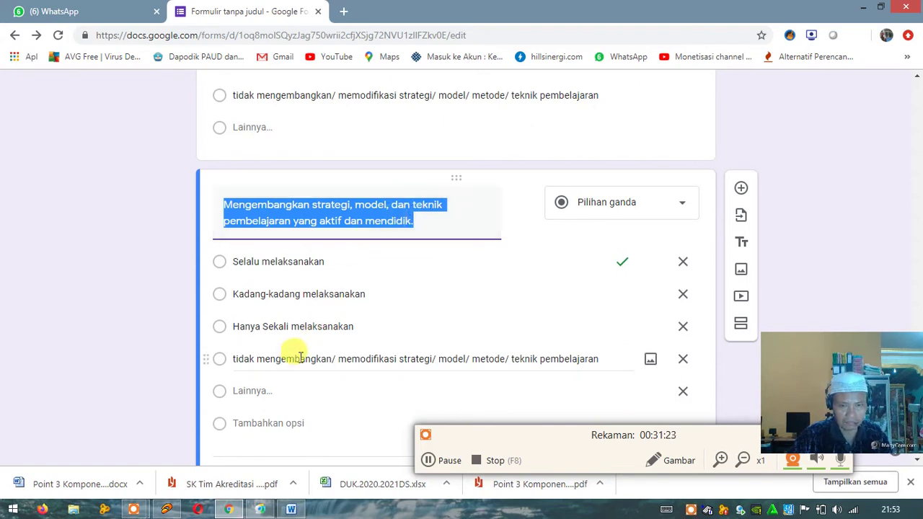
click(267, 356)
drag(243, 354, 606, 361)
key(ctrl+v)
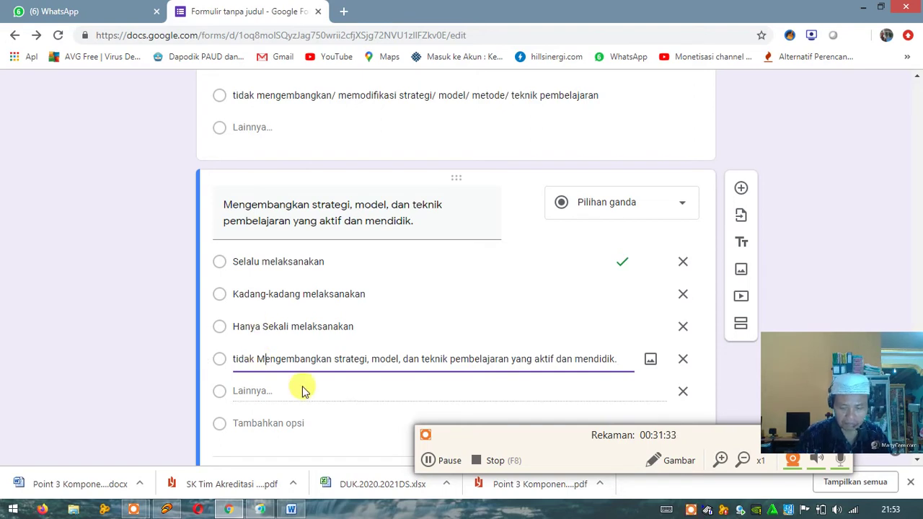
key(BackSpace)
text(Pernah )
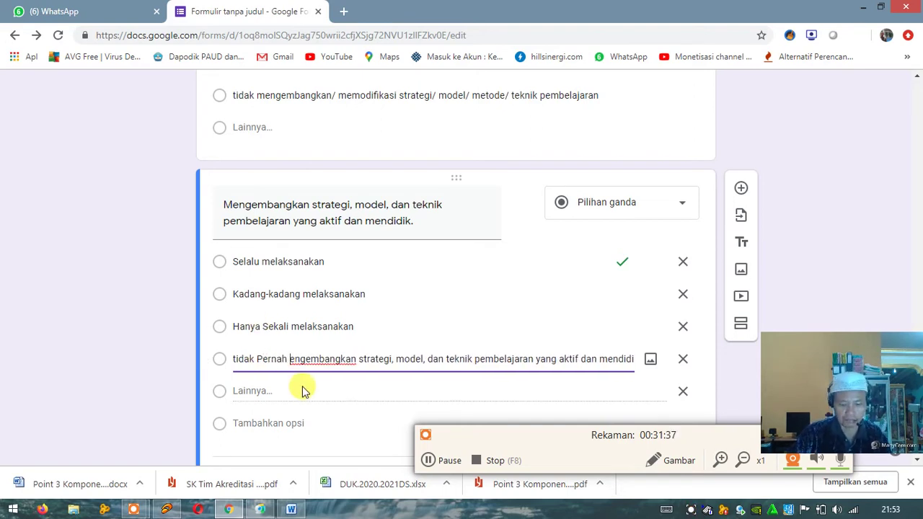
text(m)
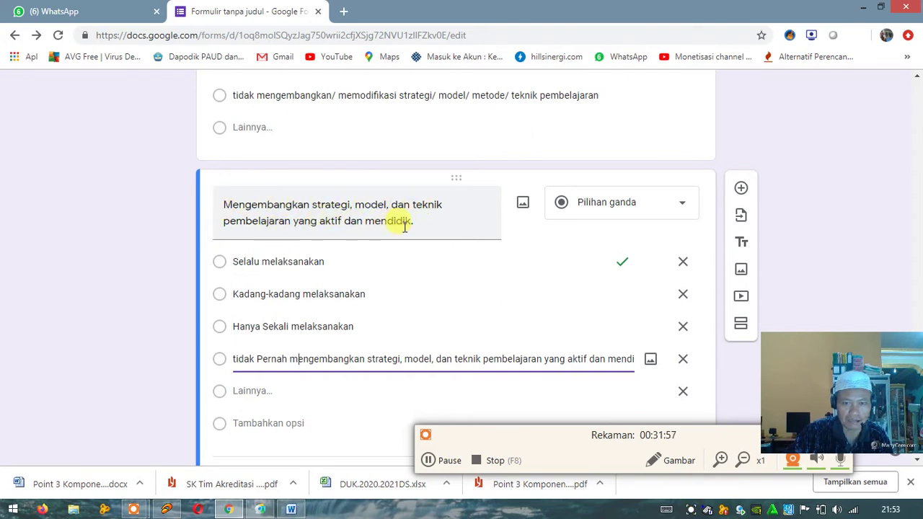
Step: Duplicate the completed question "Mengembangkan strategi, model, dan teknik pembelajaran yang aktif dan mendidik."
scroll(386, 283, up, 1)
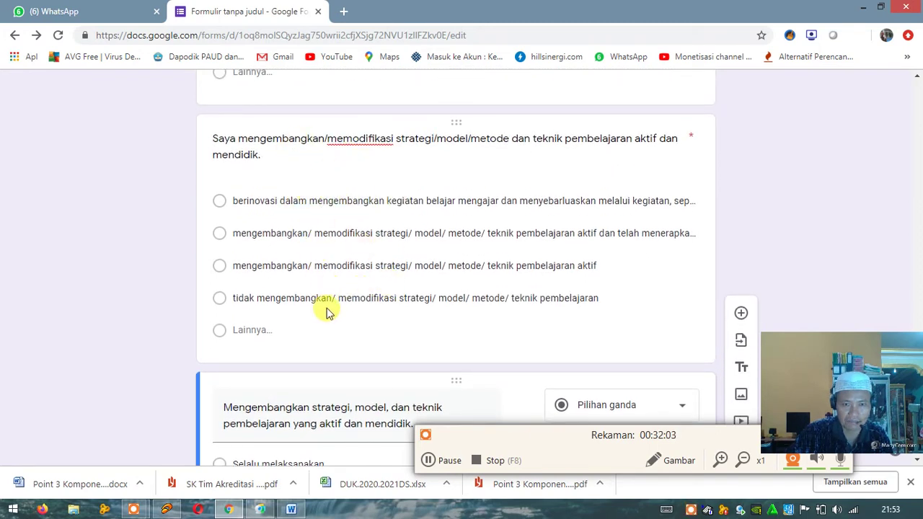
scroll(342, 315, down, 2)
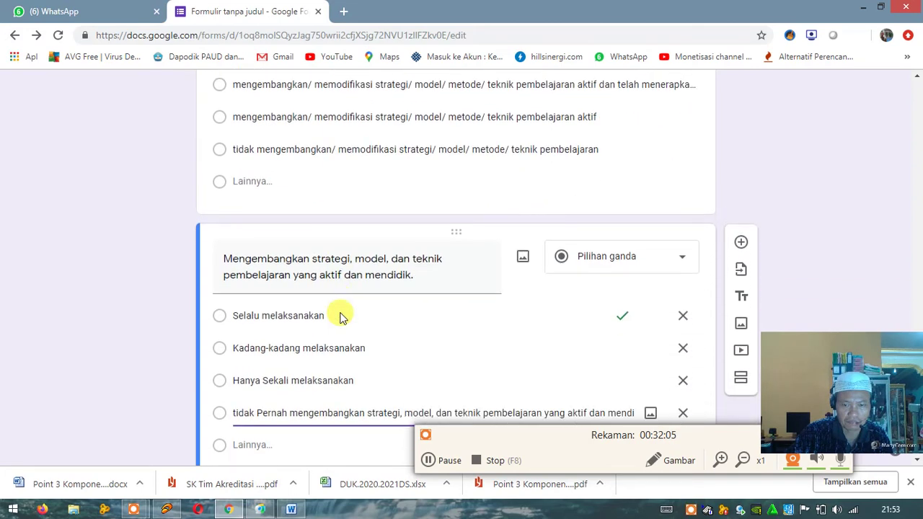
scroll(341, 317, down, 1)
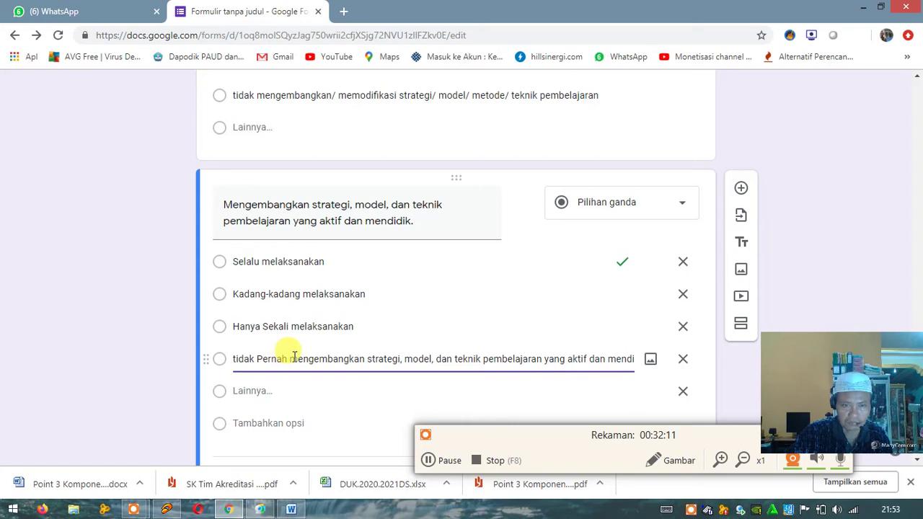
scroll(283, 357, down, 1)
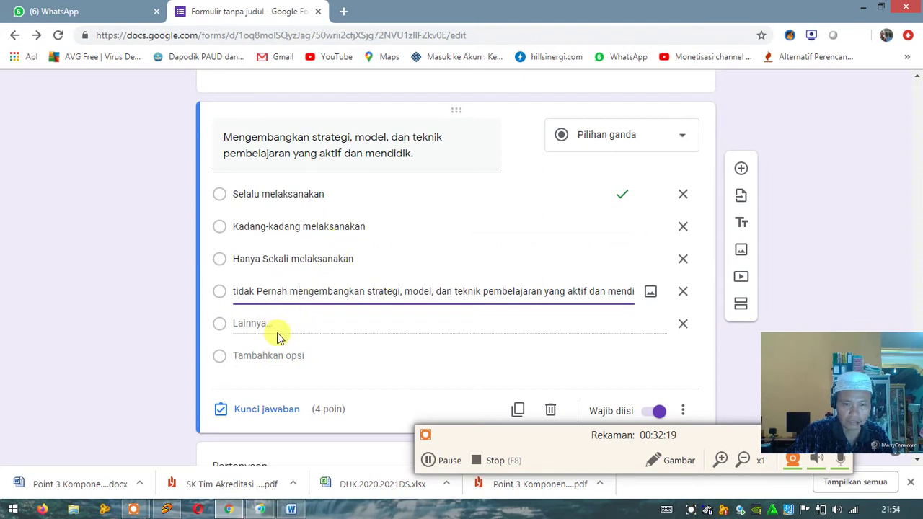
scroll(279, 336, down, 2)
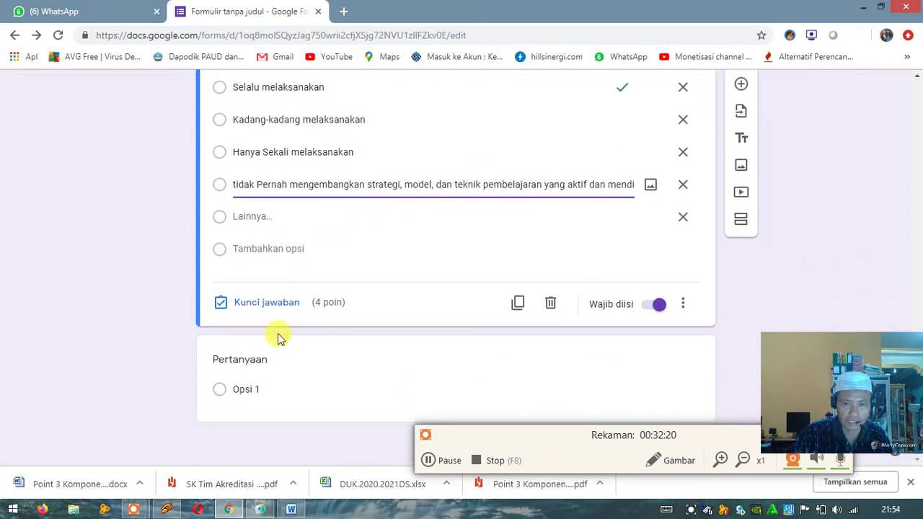
click(517, 306)
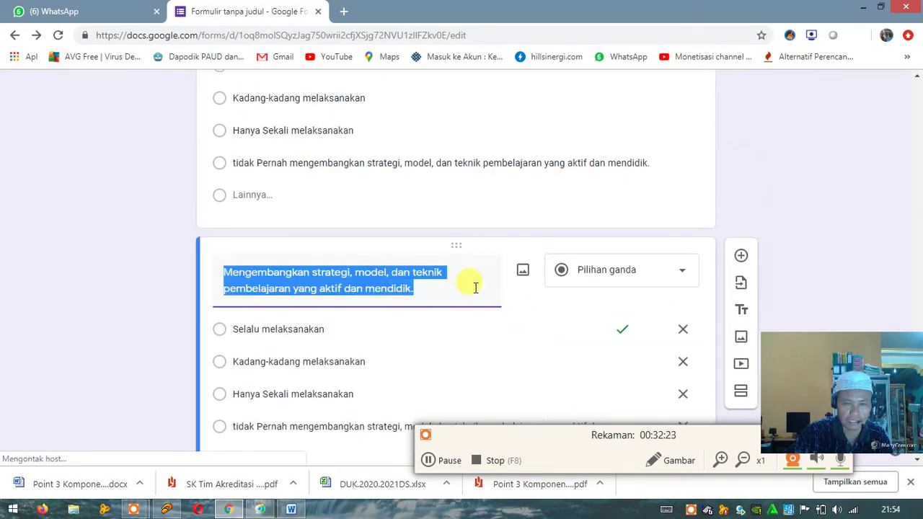
Step: Replace the duplicate's text with the second Definisi item in Word, "Memodifikasi strategi, model, dan teknik pembelajaran yang aktif dan mendidik.", without its list number
click(291, 509)
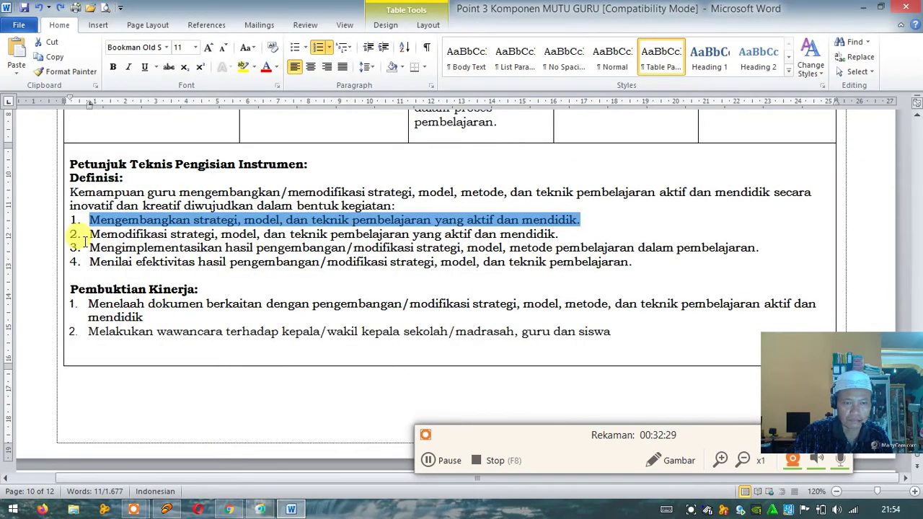
drag(93, 234, 559, 233)
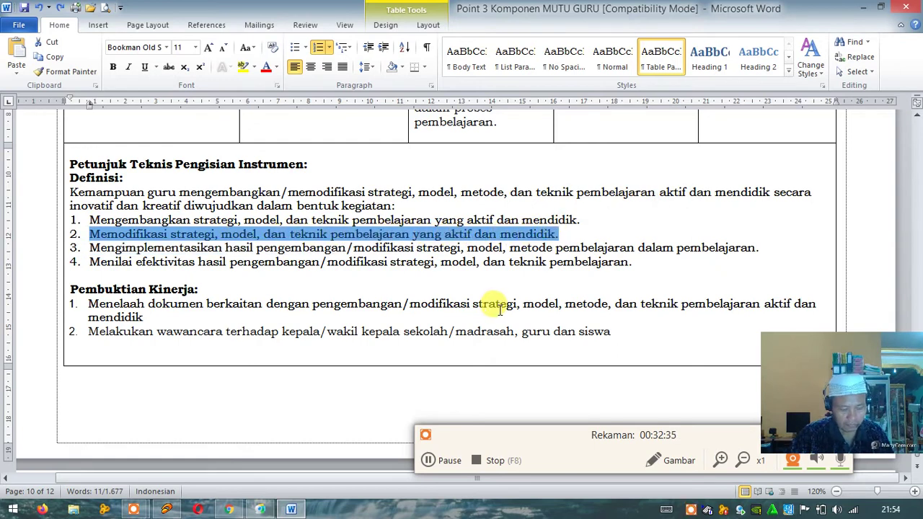
click(291, 509)
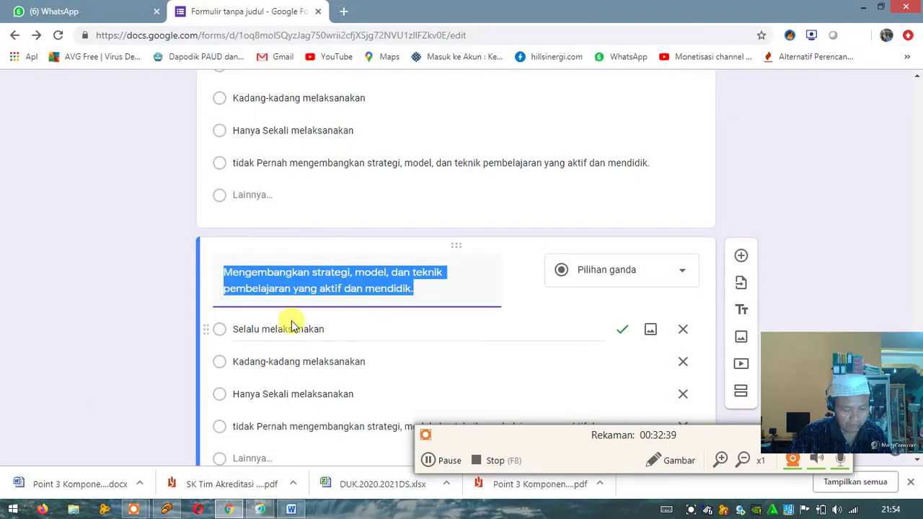
text(2.	Memodifikasi strategi, model, dan teknik pembelajaran yang aktif dan mendidik.)
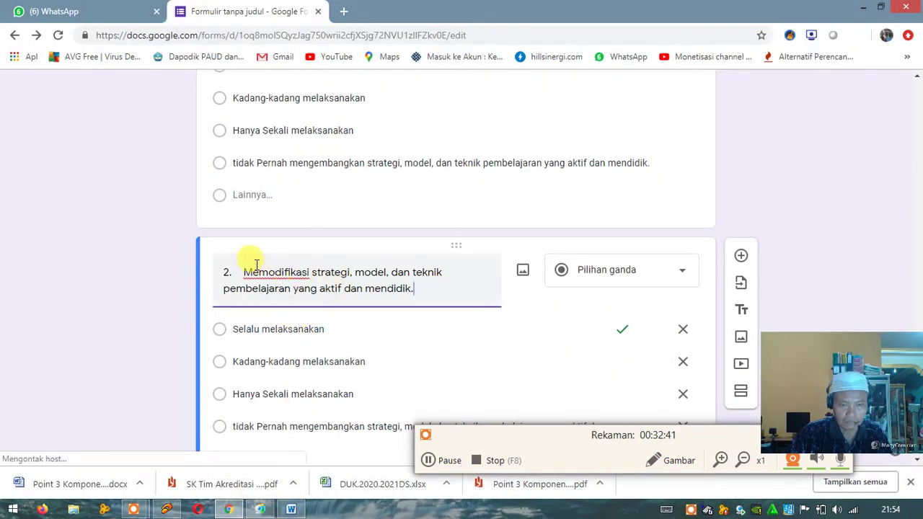
key(BackSpace)
key(BackSpace)
key(BackSpace)
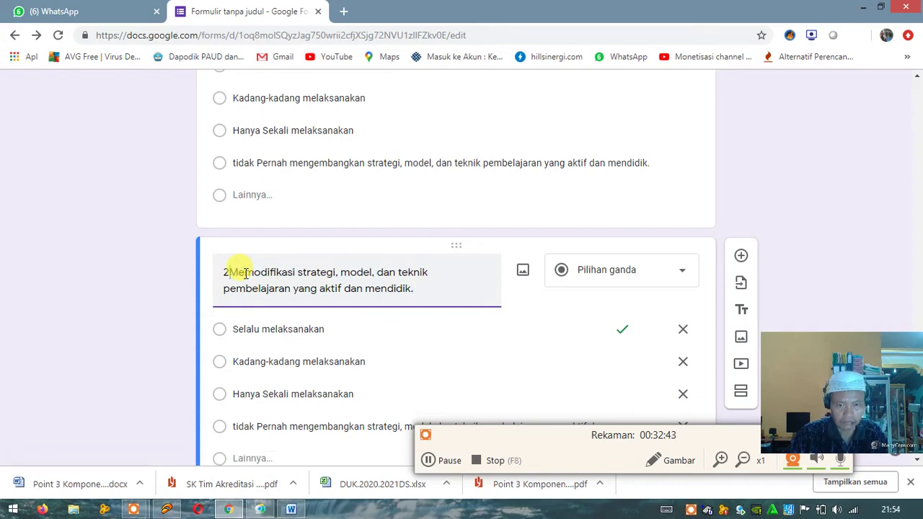
click(267, 313)
Step: Try to open the fourth option of the "Memodifikasi strategi" question for editing
scroll(331, 362, up, 1)
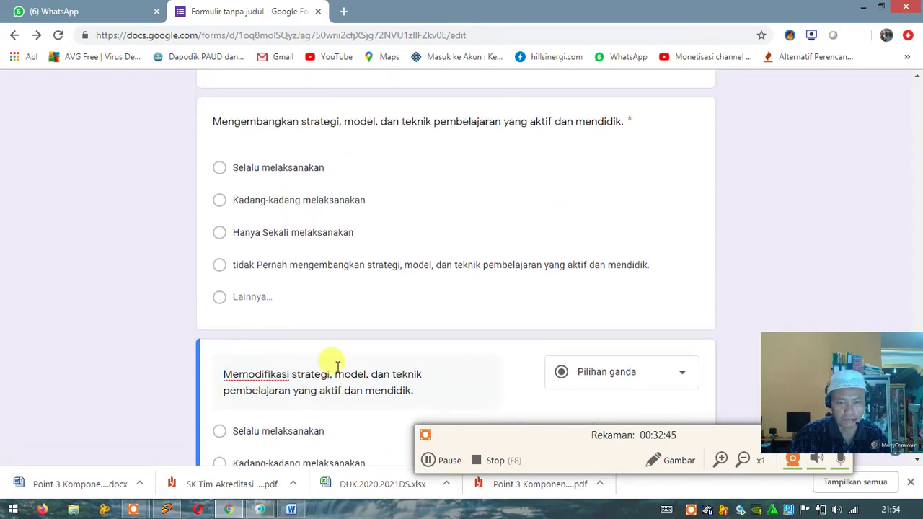
scroll(330, 369, down, 3)
click(288, 144)
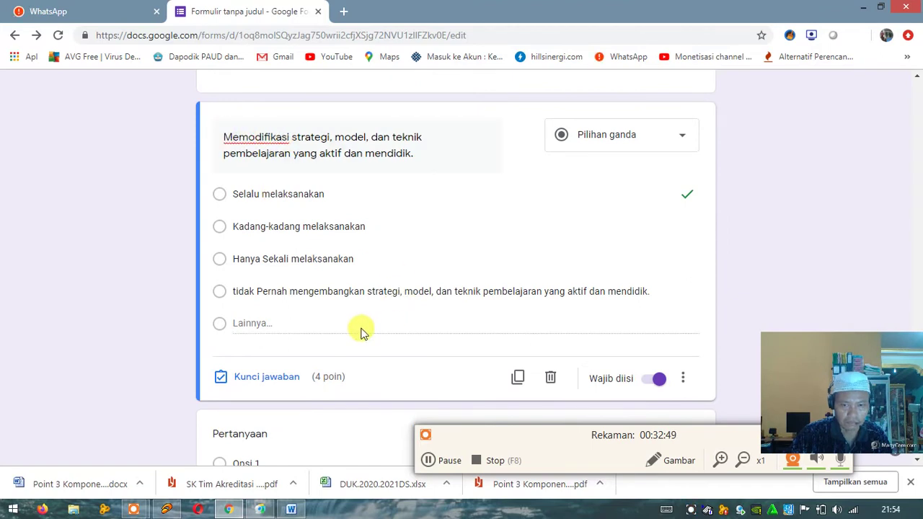
click(314, 294)
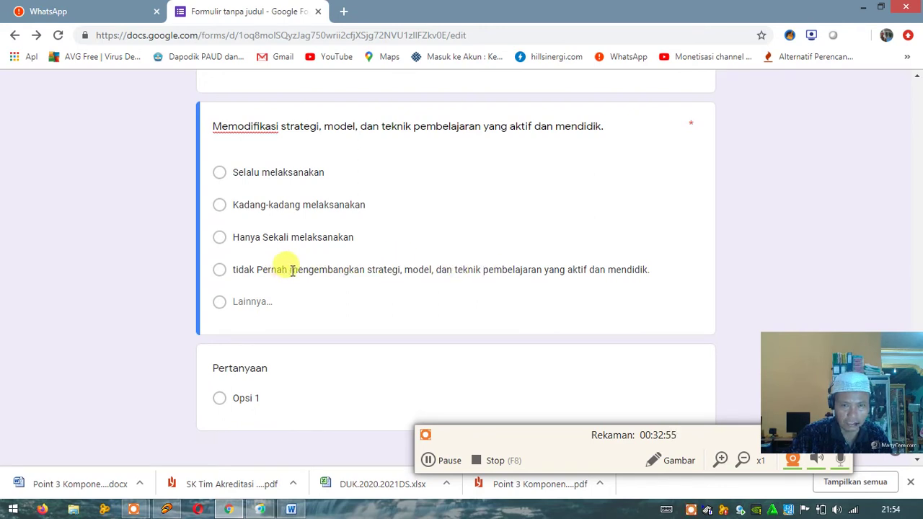
click(310, 127)
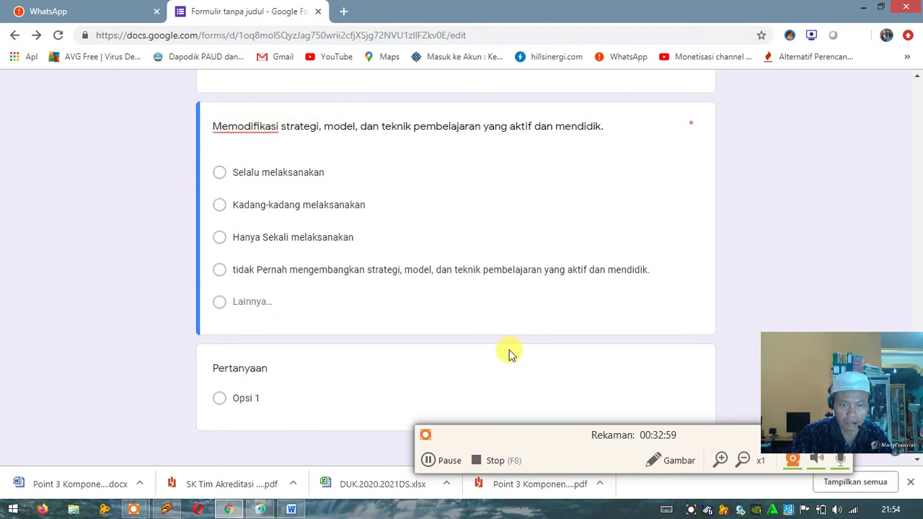
scroll(509, 353, up, 2)
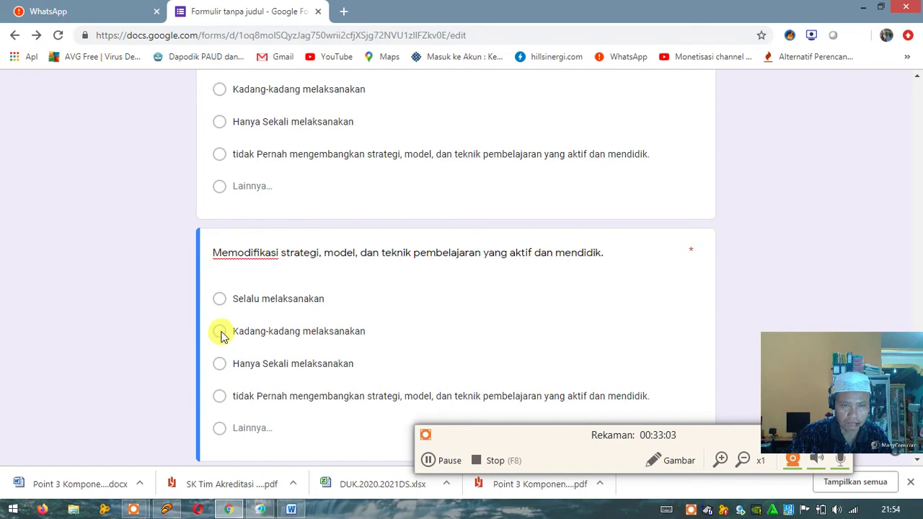
scroll(397, 328, down, 2)
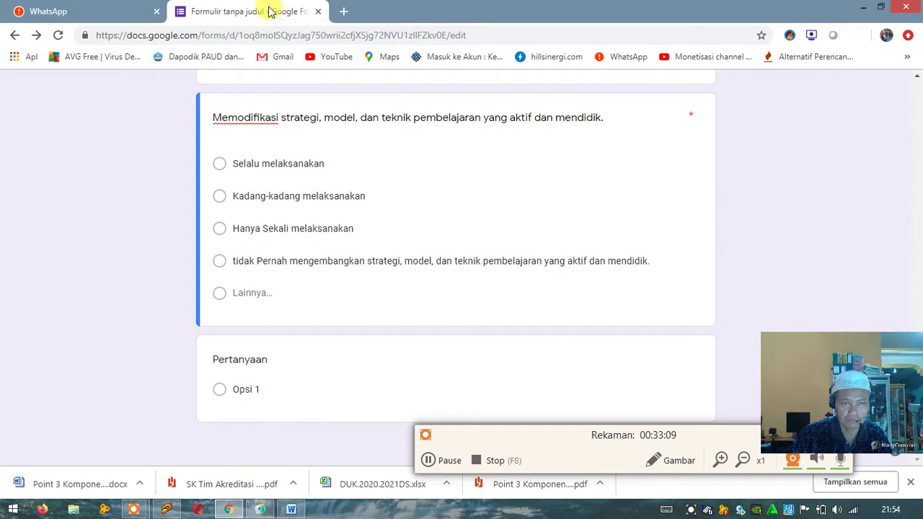
scroll(441, 261, up, 4)
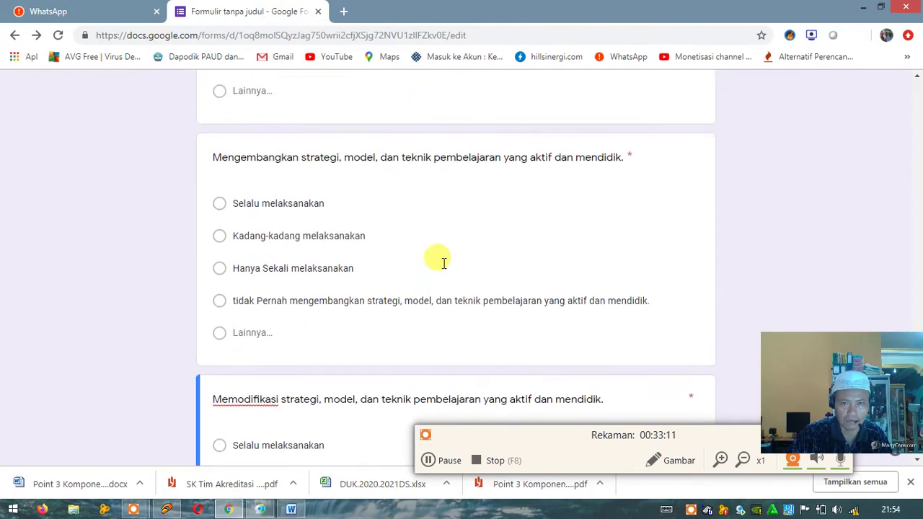
click(448, 465)
scroll(455, 274, down, 4)
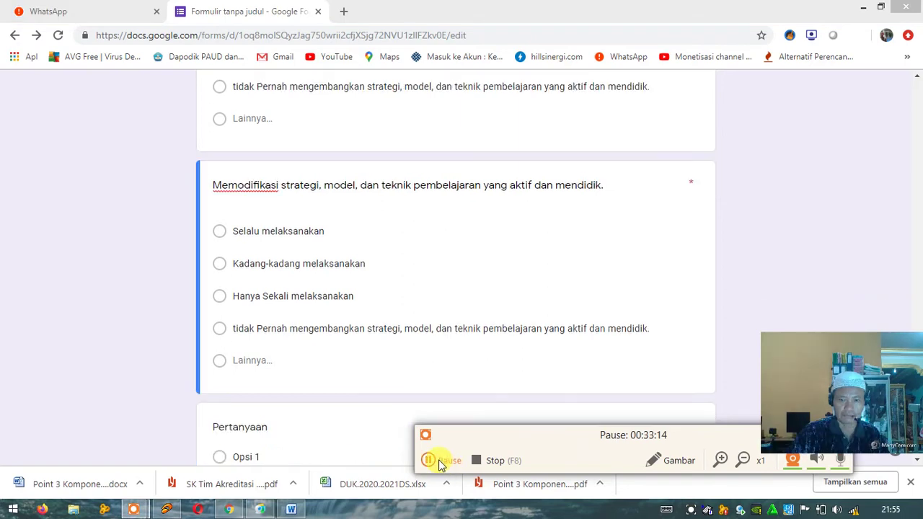
click(441, 465)
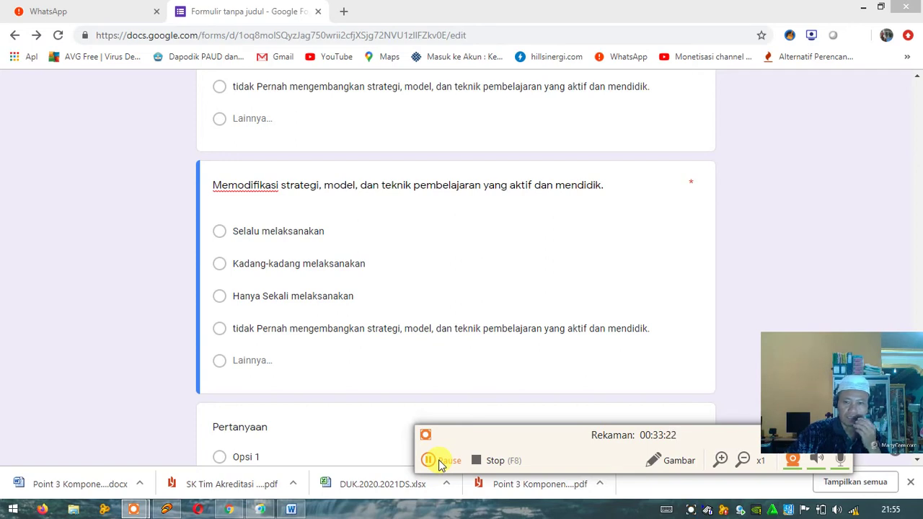
click(441, 465)
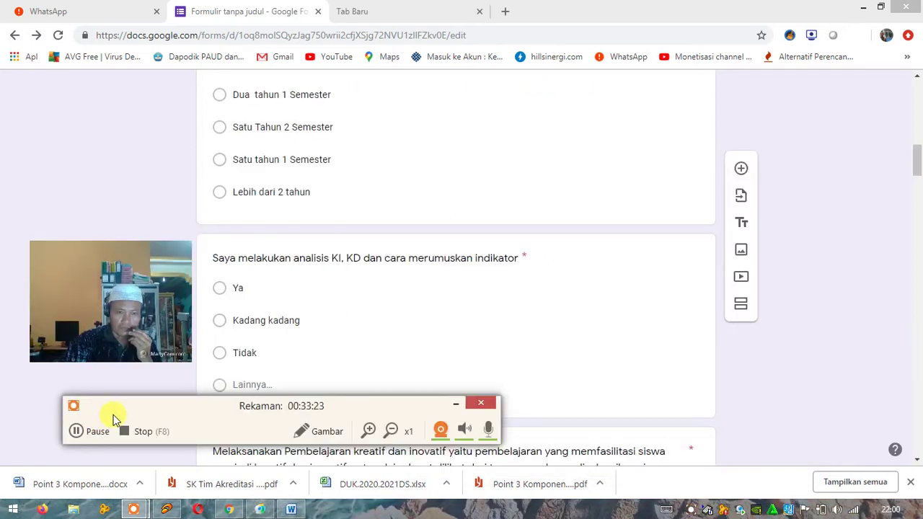
drag(125, 408, 45, 470)
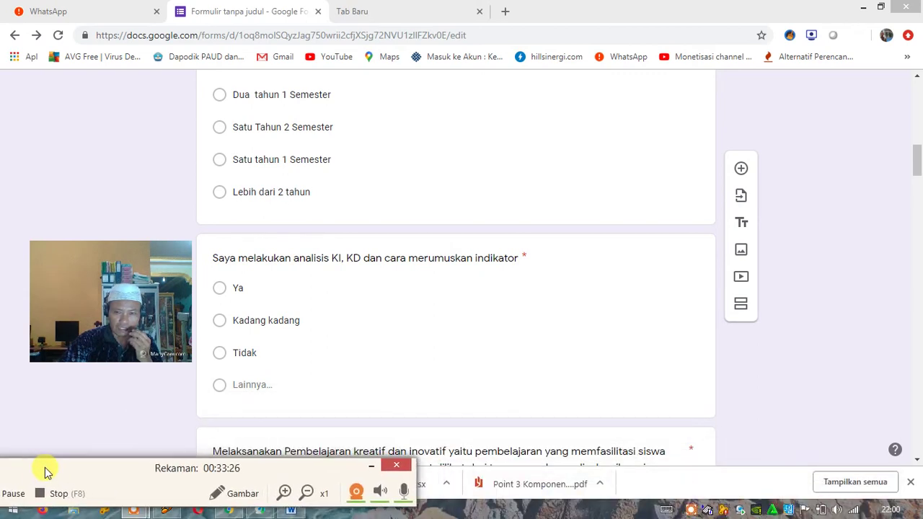
Step: Go to the "Mengembangkan strategi" question at the end of the form
click(258, 353)
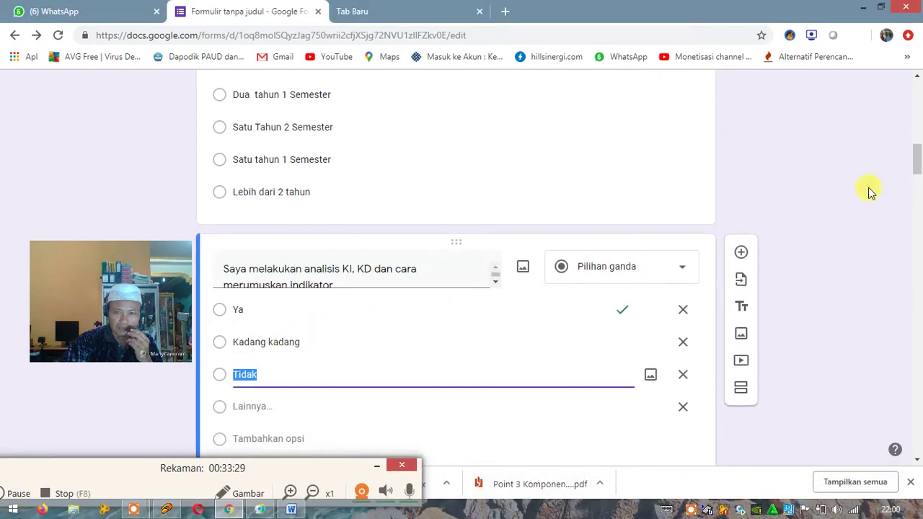
drag(916, 159, 918, 438)
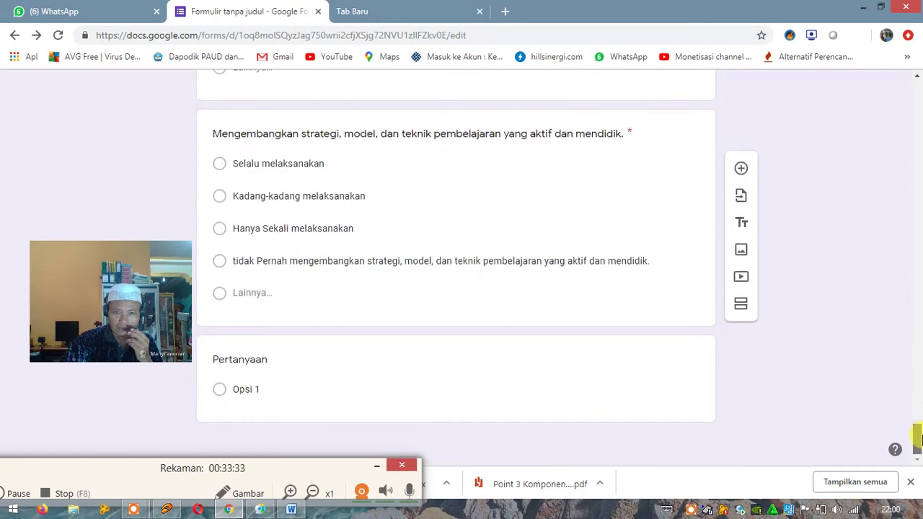
Step: Open the "Mengembangkan strategi" question for editing and examine its question text and fourth answer option
click(241, 260)
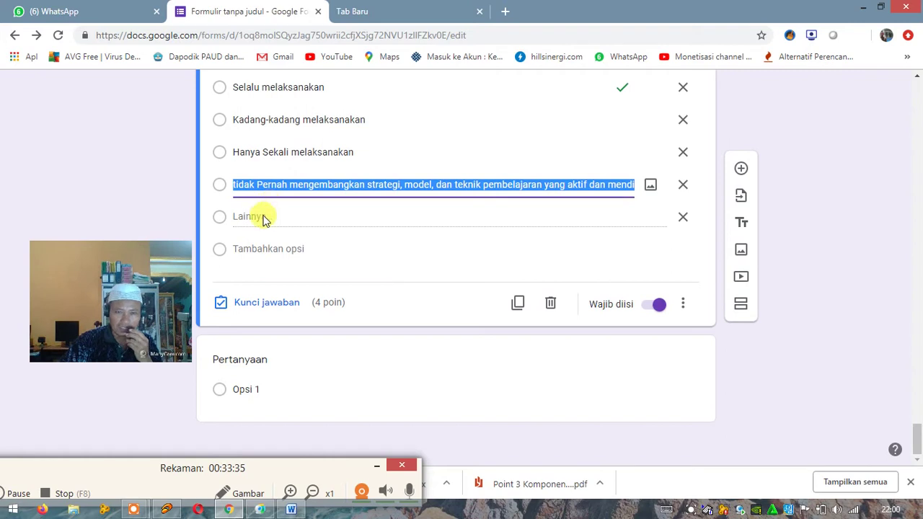
click(324, 181)
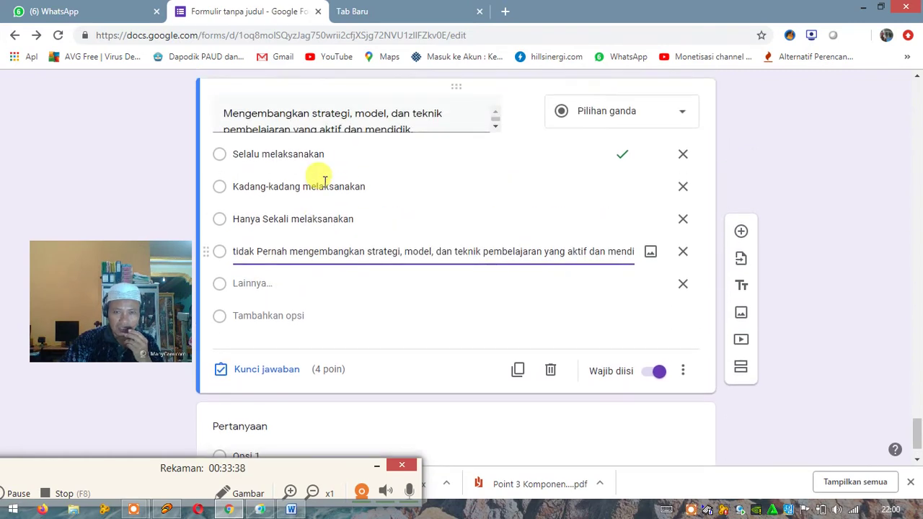
click(248, 185)
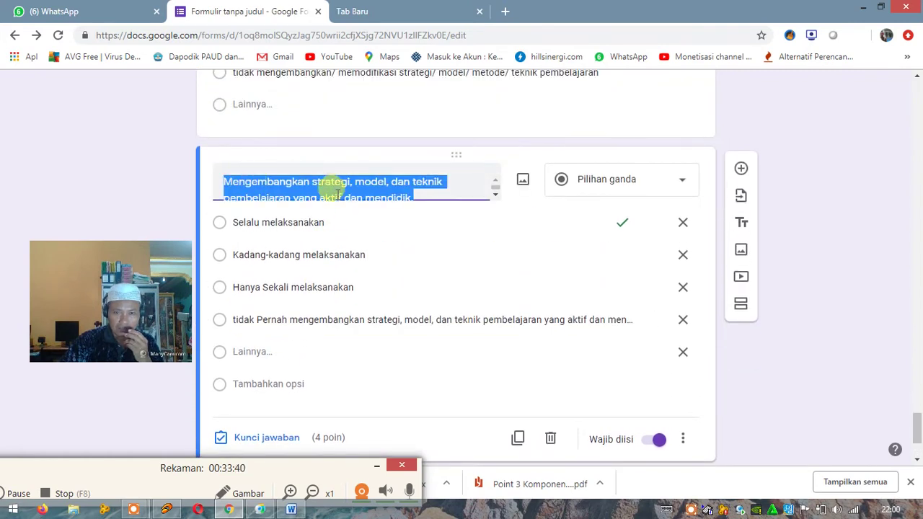
scroll(386, 185, down, 1)
scroll(386, 185, up, 1)
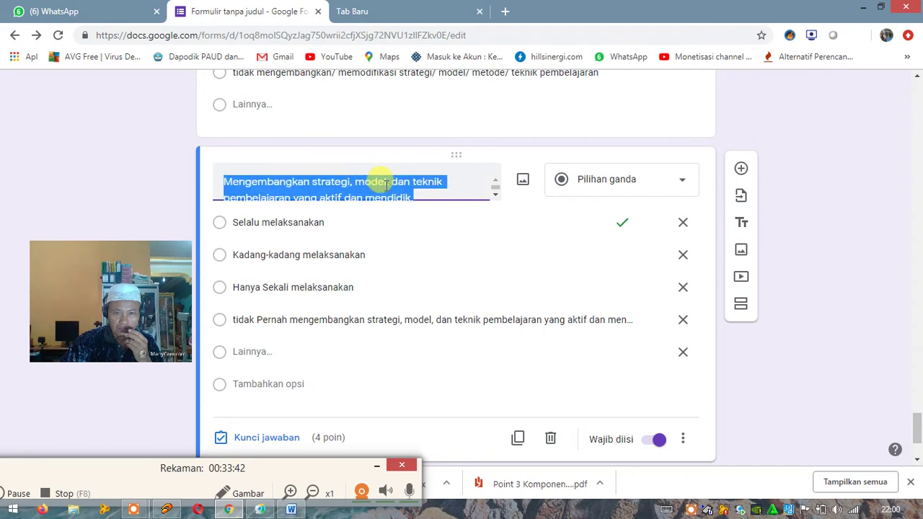
scroll(378, 185, down, 1)
scroll(374, 184, up, 1)
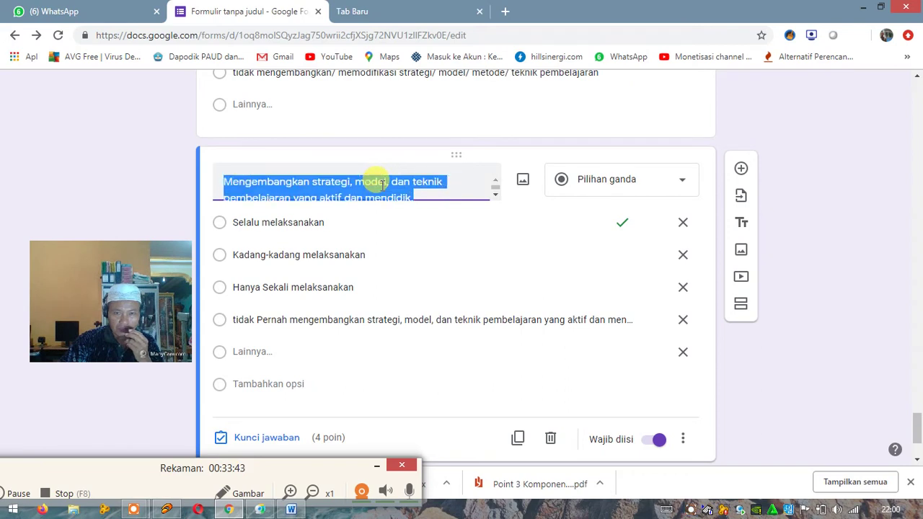
click(330, 186)
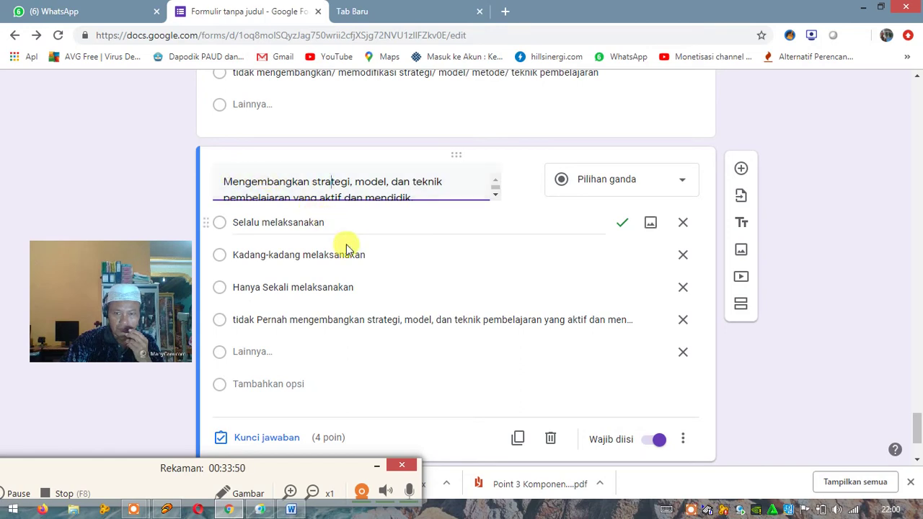
Step: Compare the "Mengembangkan strategi" question and its options with the preceding "Saya mengembangkan/memodifikasi strategi" question
click(364, 312)
scroll(389, 312, up, 1)
scroll(401, 312, up, 3)
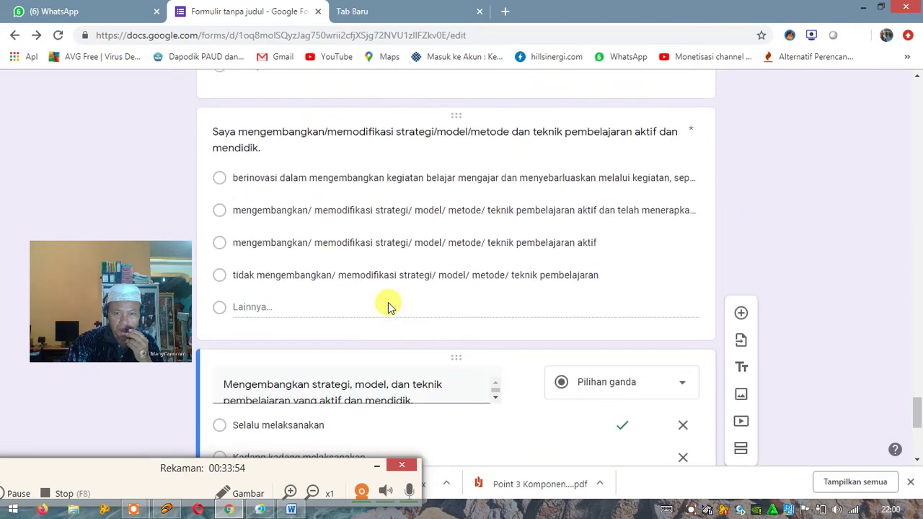
scroll(423, 288, down, 3)
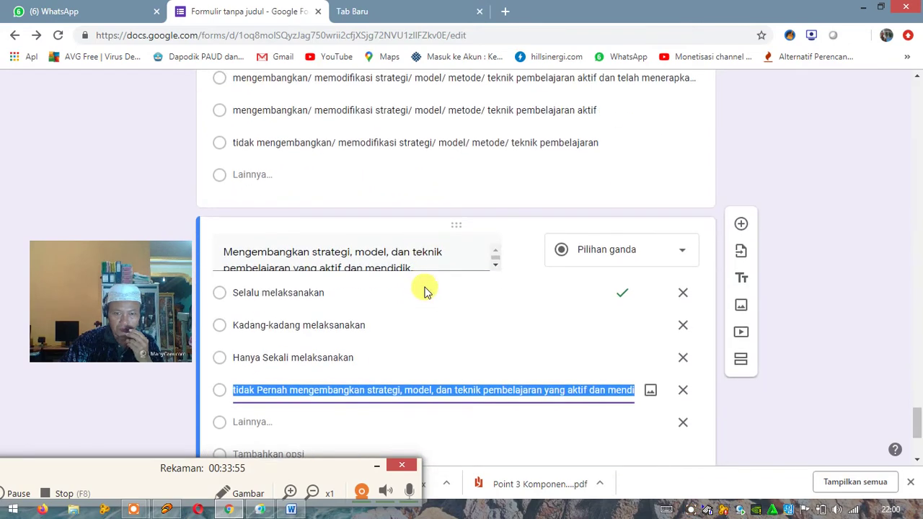
scroll(410, 283, up, 4)
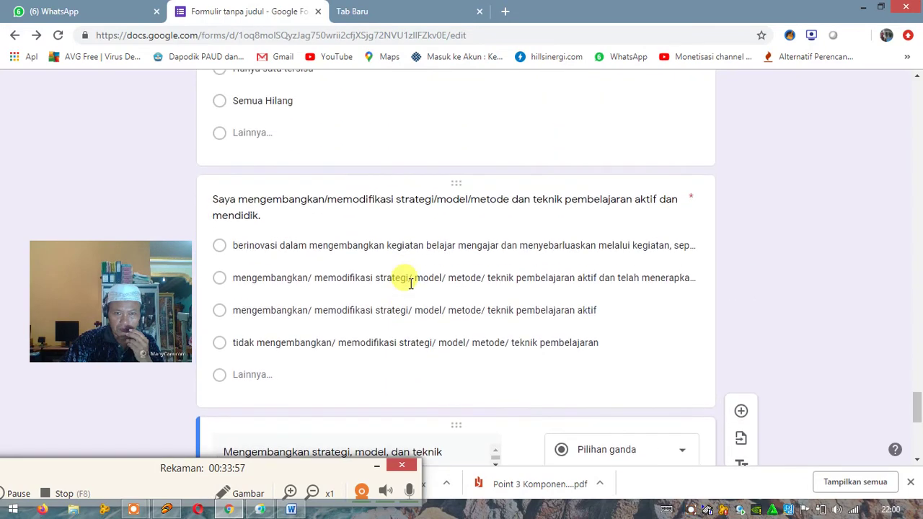
scroll(410, 283, down, 3)
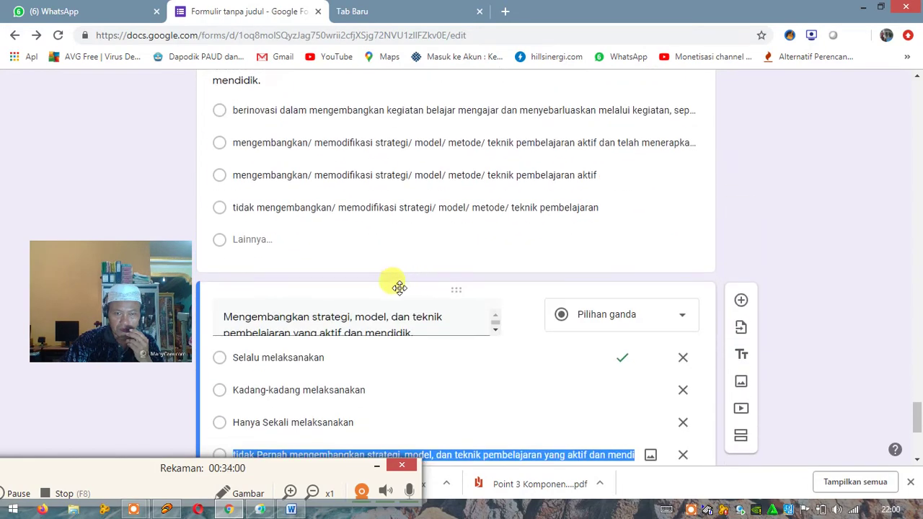
triple_click(334, 318)
click(367, 316)
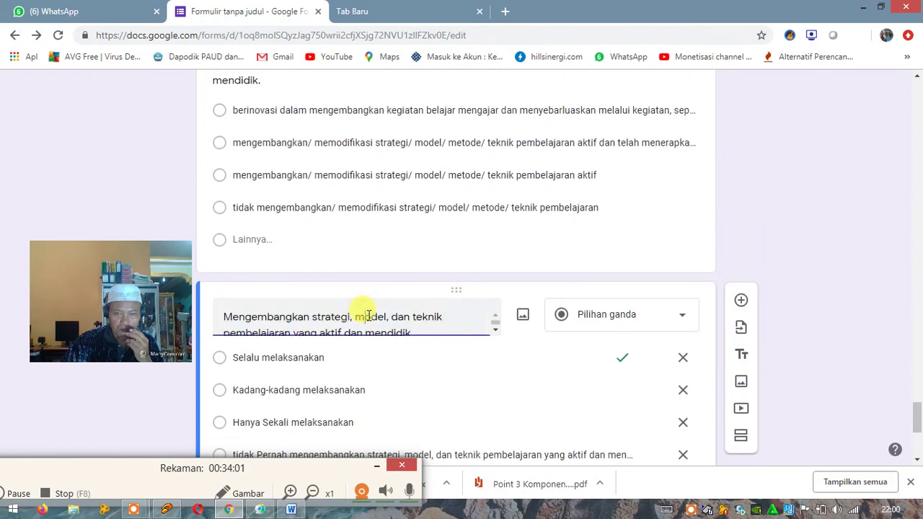
scroll(399, 315, down, 1)
scroll(399, 315, up, 1)
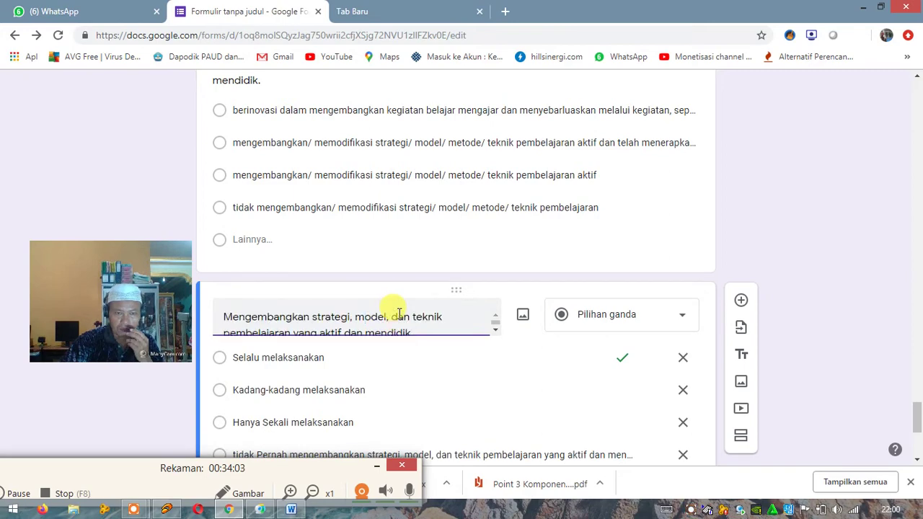
scroll(397, 233, up, 3)
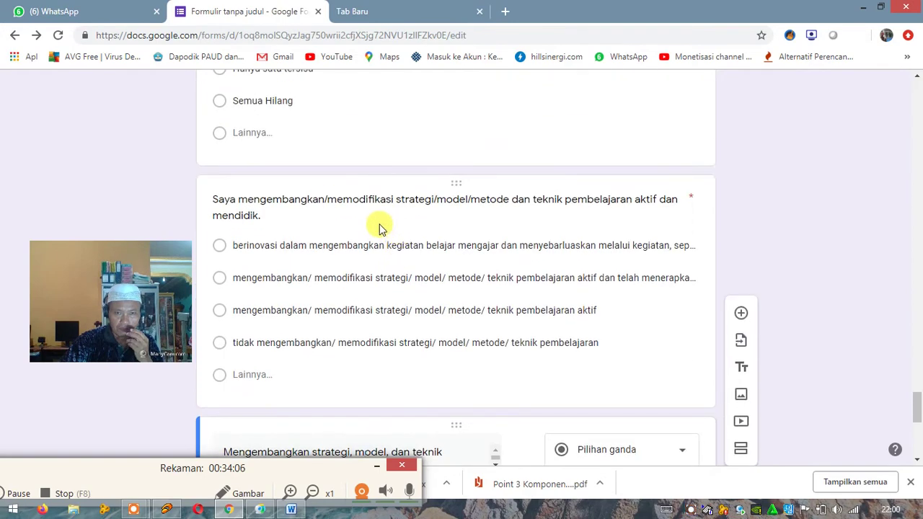
scroll(407, 206, down, 4)
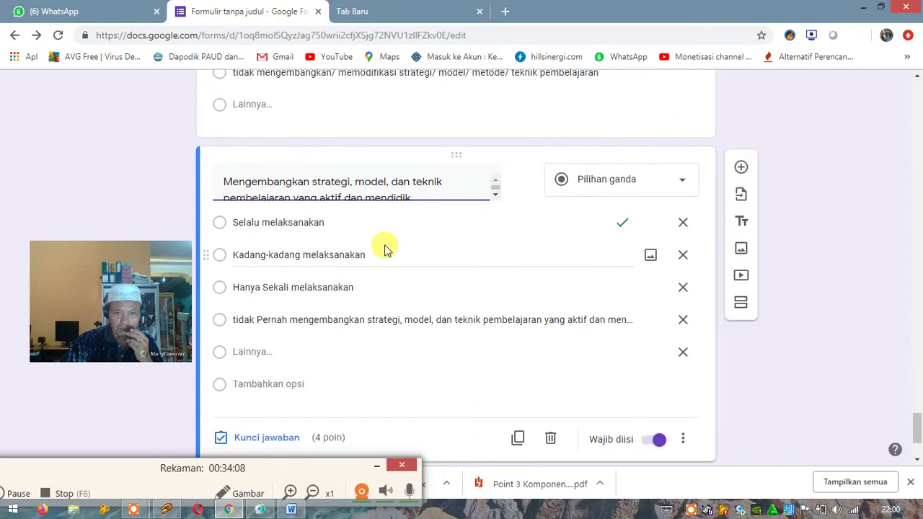
scroll(389, 249, down, 2)
scroll(390, 249, up, 2)
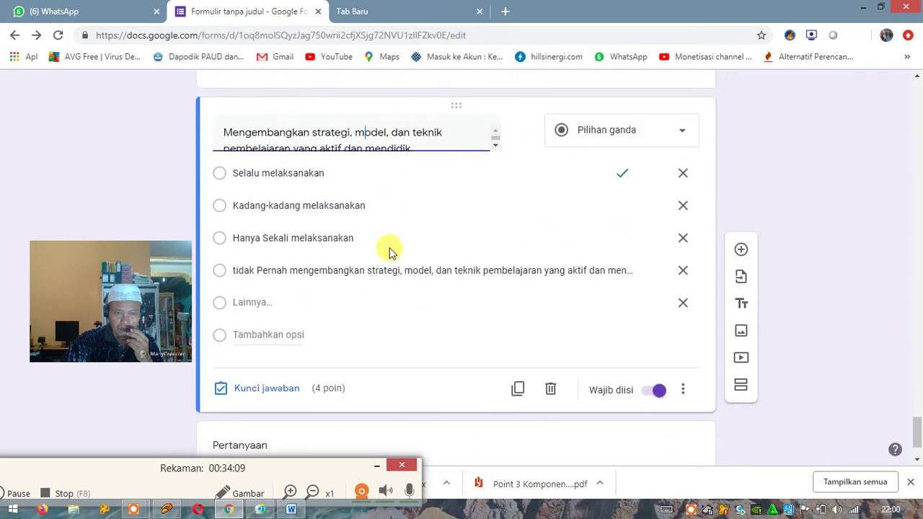
click(354, 181)
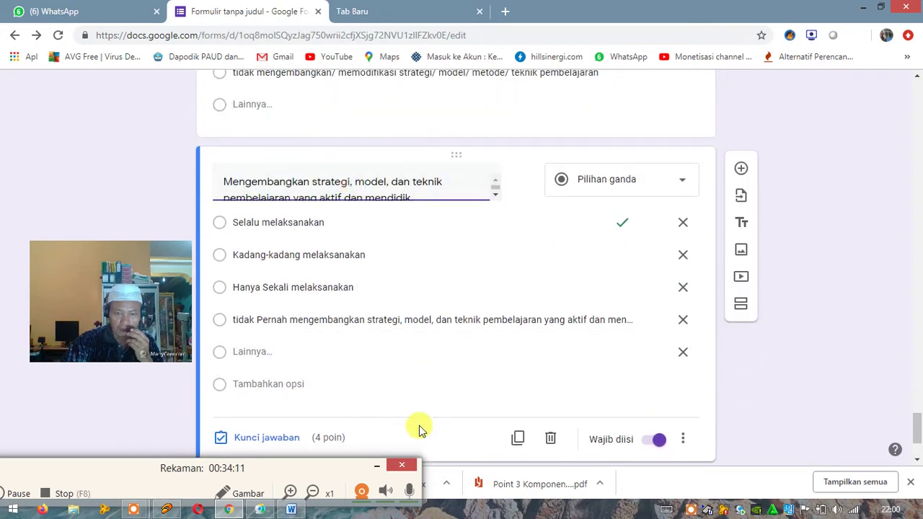
Step: Check the Definisi list in Word, then review the form's last questions to see which definition items they cover
click(292, 509)
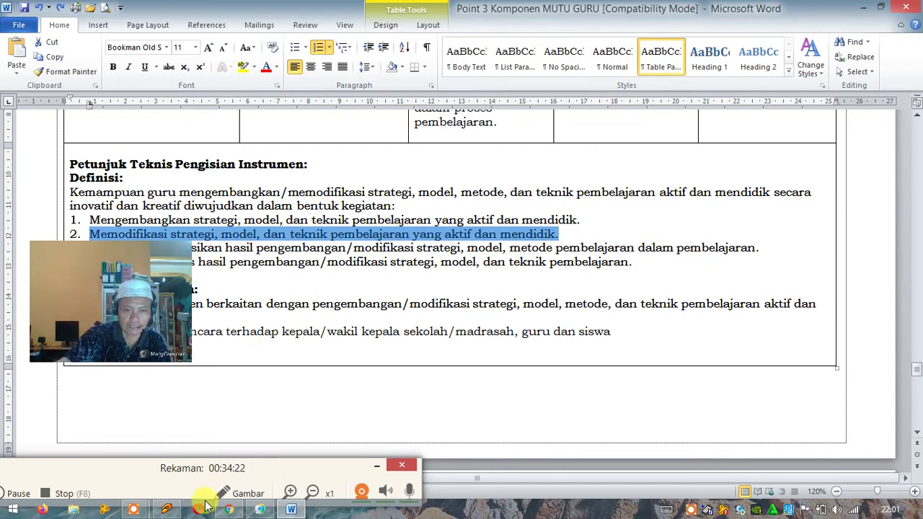
click(291, 509)
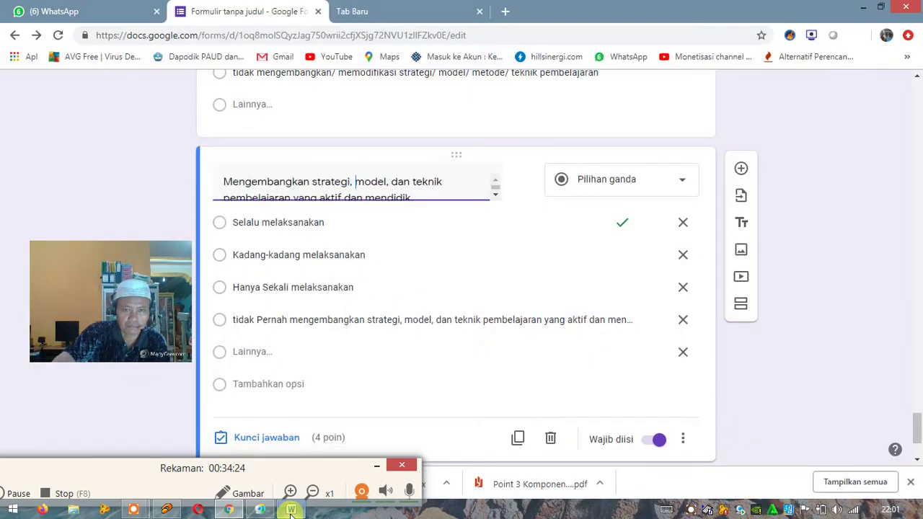
scroll(334, 370, down, 1)
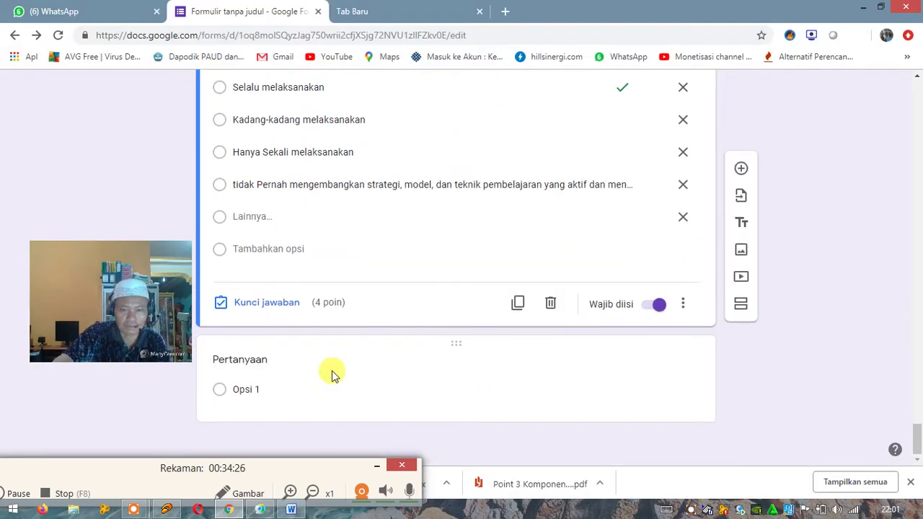
scroll(331, 367, up, 4)
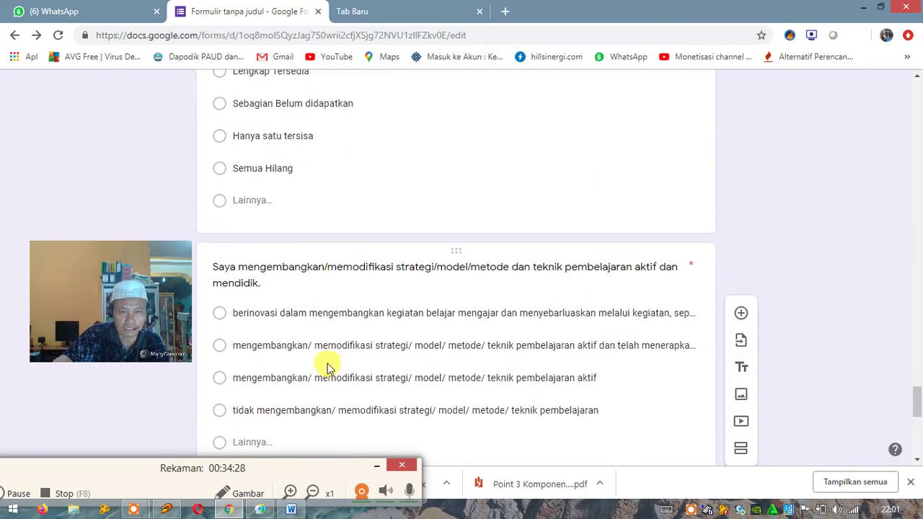
scroll(364, 353, down, 7)
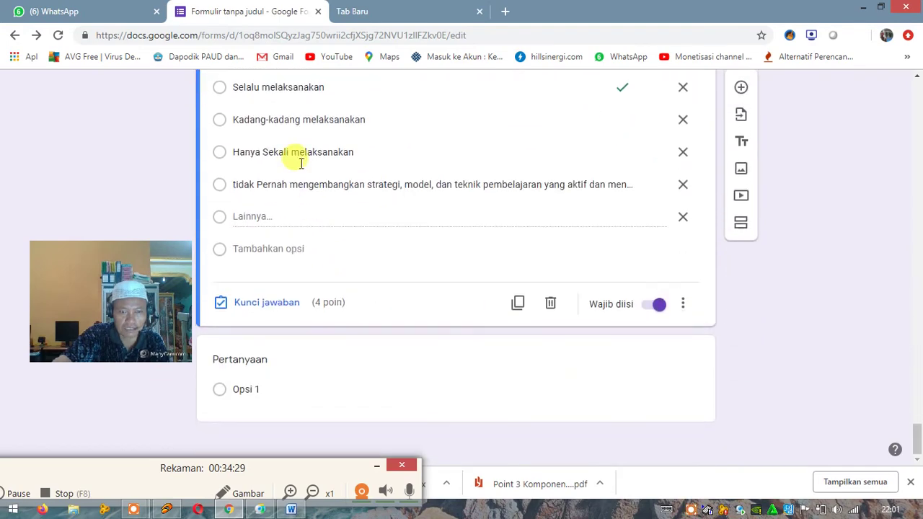
scroll(325, 208, up, 4)
scroll(432, 274, down, 3)
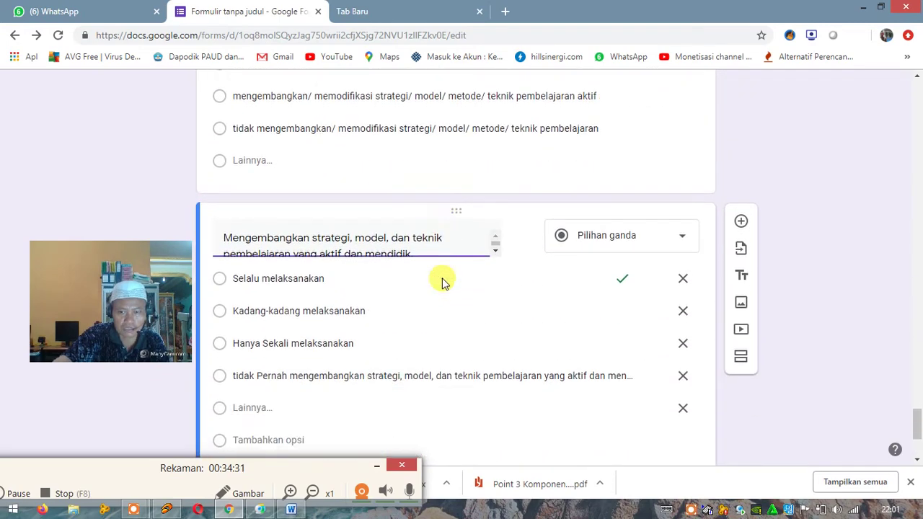
scroll(428, 288, up, 2)
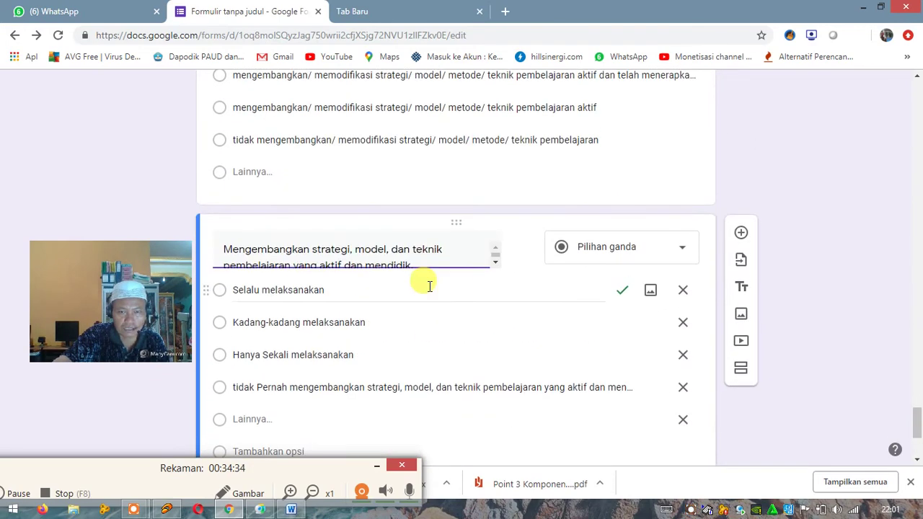
scroll(426, 290, up, 2)
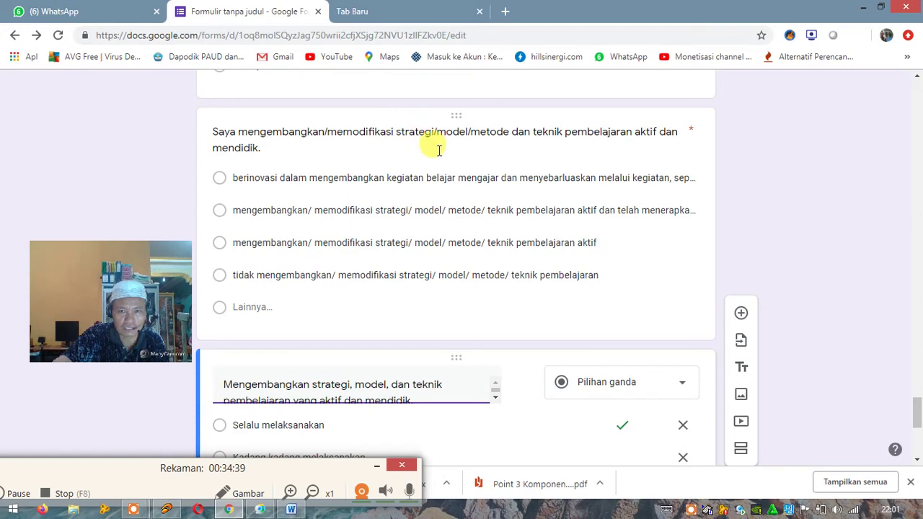
Step: Switch to Word and copy the third Definisi item, "Mengimplementasikan hasil pengembangan/modifikasi strategi, model, metode pembelajaran dalam pembelajaran."
click(292, 510)
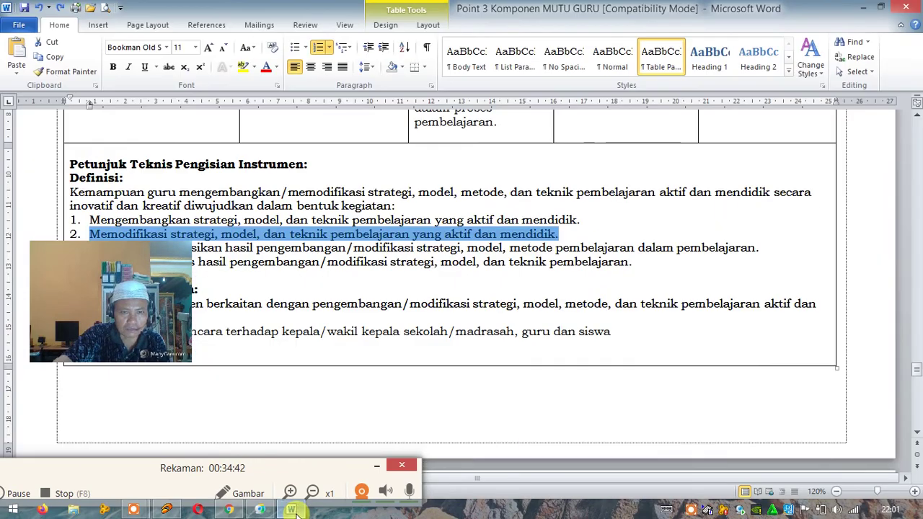
click(65, 267)
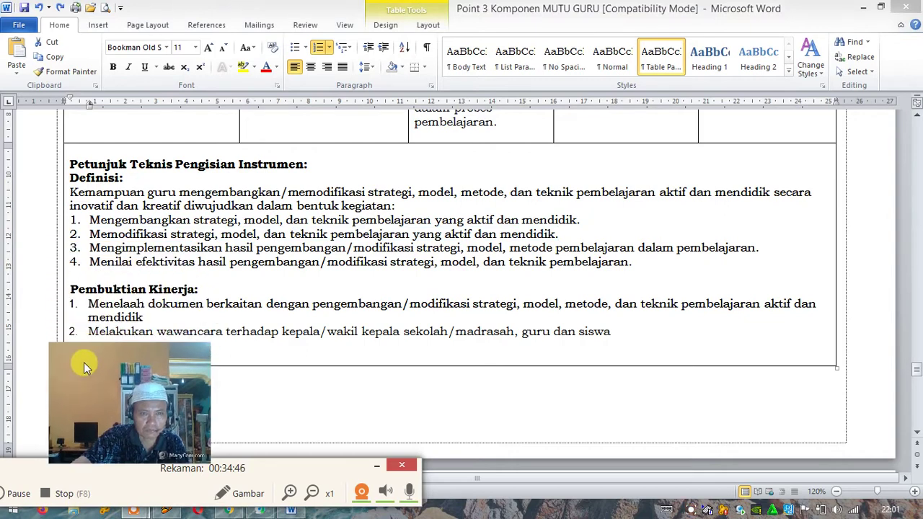
triple_click(94, 234)
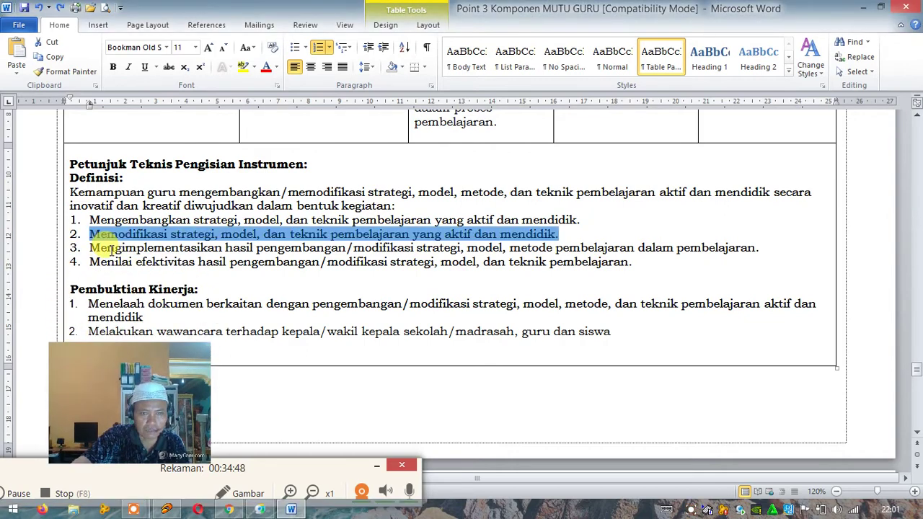
click(142, 234)
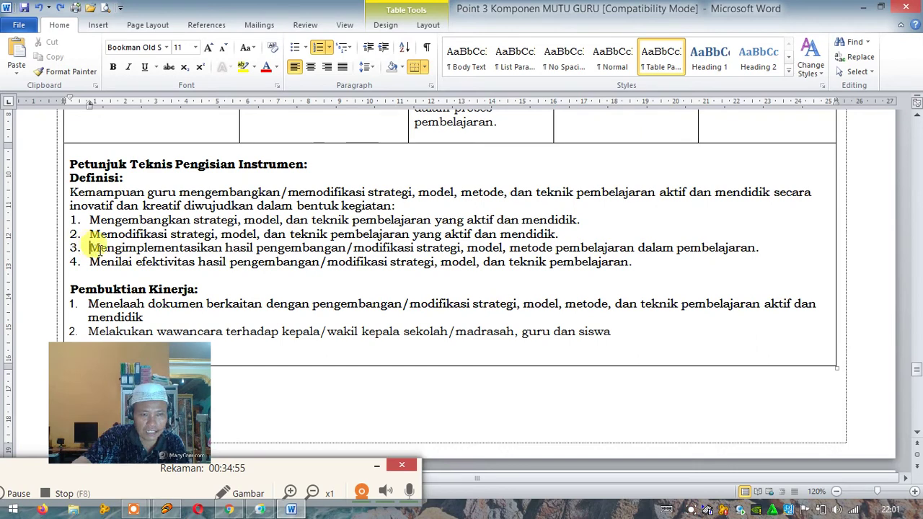
drag(91, 247, 759, 249)
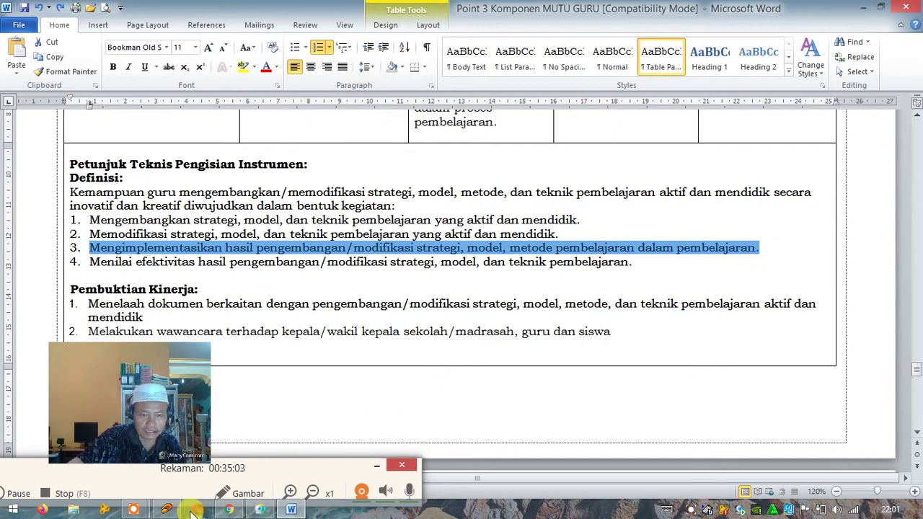
Step: In the form, replace the "Mengembangkan strategi" question's text with the copied "Mengimplementasikan hasil pengembangan/modifikasi strategi, model, metode pembelajaran dalam pembelajaran.", without its list number
click(229, 510)
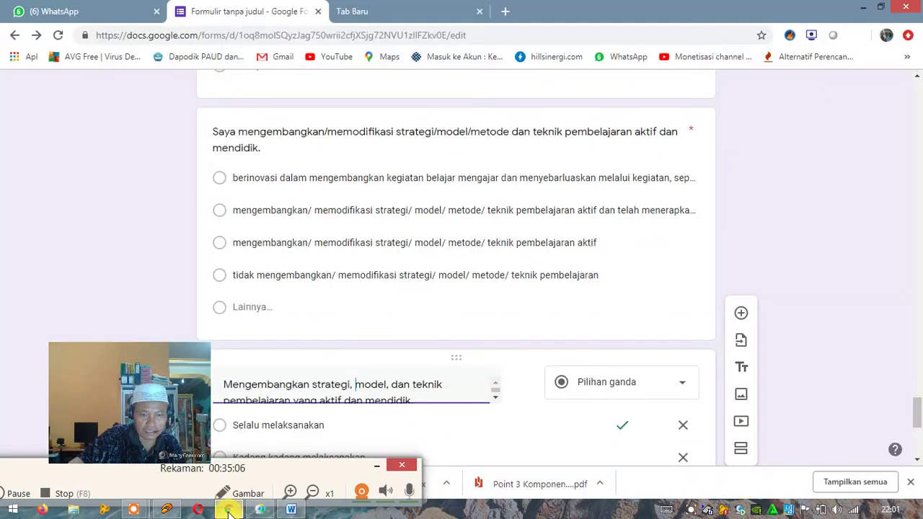
scroll(438, 269, down, 4)
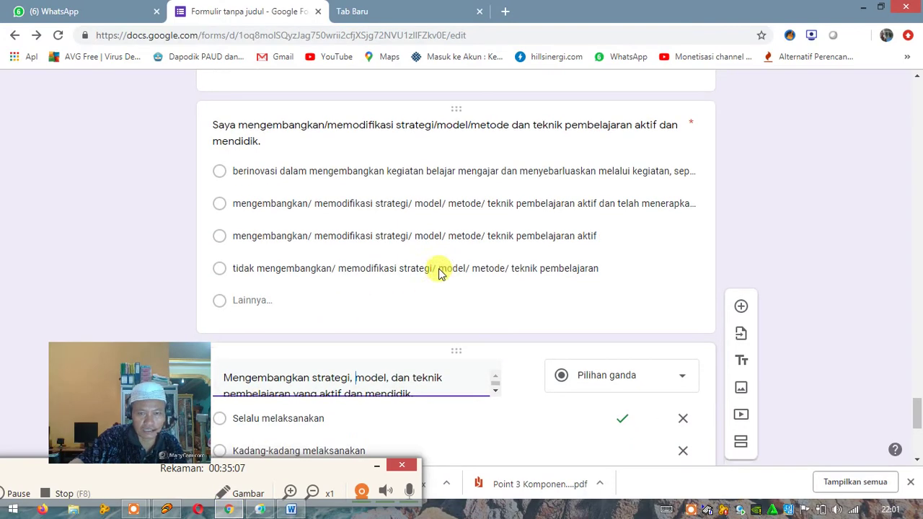
scroll(439, 268, up, 2)
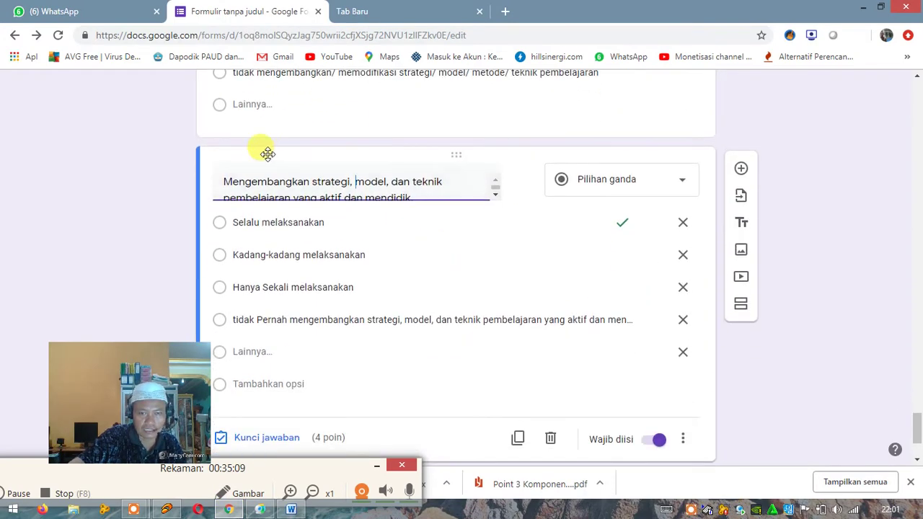
triple_click(245, 181)
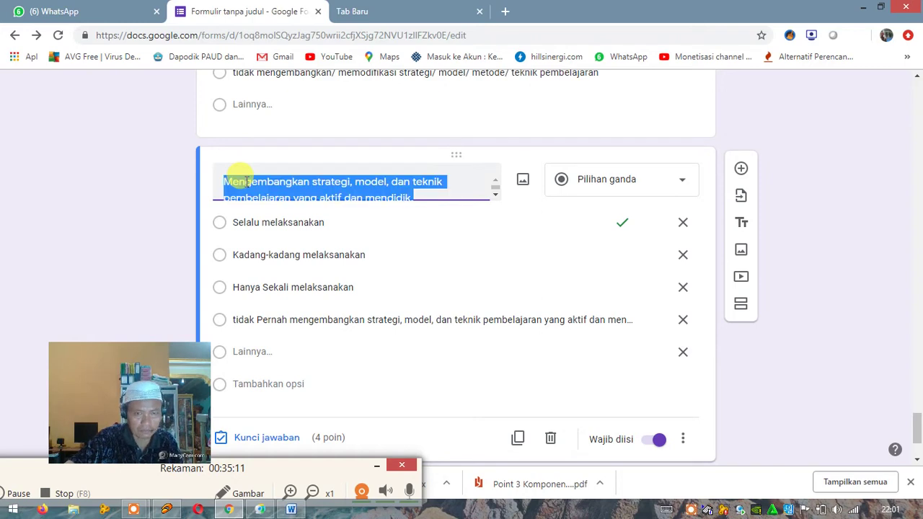
text(3. Mengimplementasikan hasil pengembangan/modifikasi strategi, model, metode pembelajaran dalam pembelajaran.)
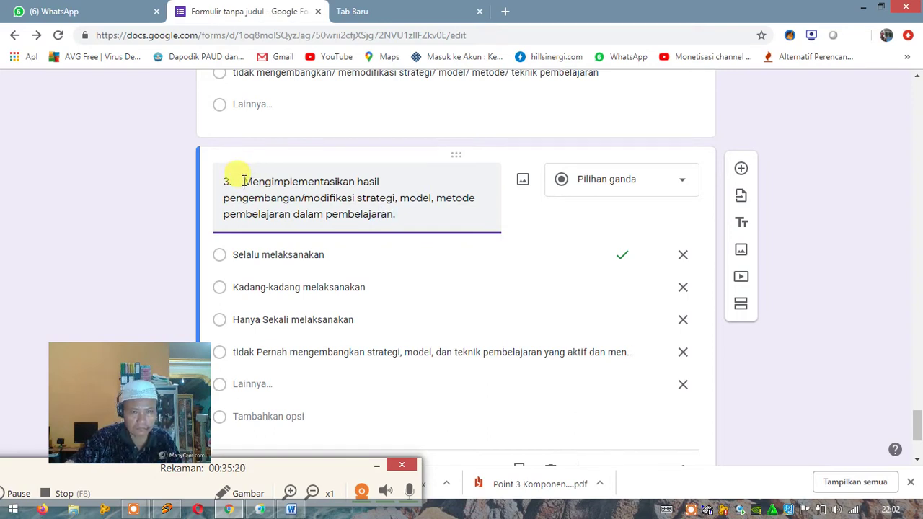
key(BackSpace)
key(BackSpace)
key(BackSpace)
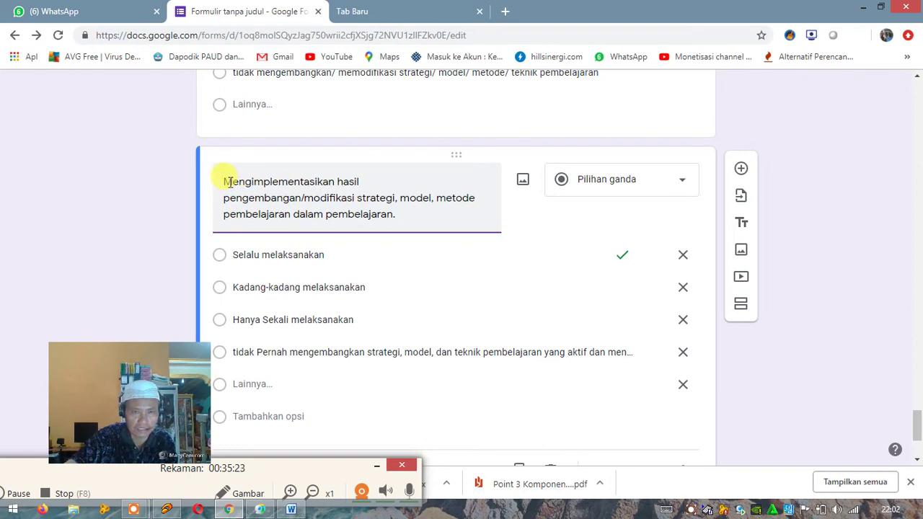
Step: Replace the wording after "tidak Pernah" in the fourth option with the question's text, starting with a lowercase "mengimplementasikan"
drag(223, 182, 393, 214)
key(ctrl+c)
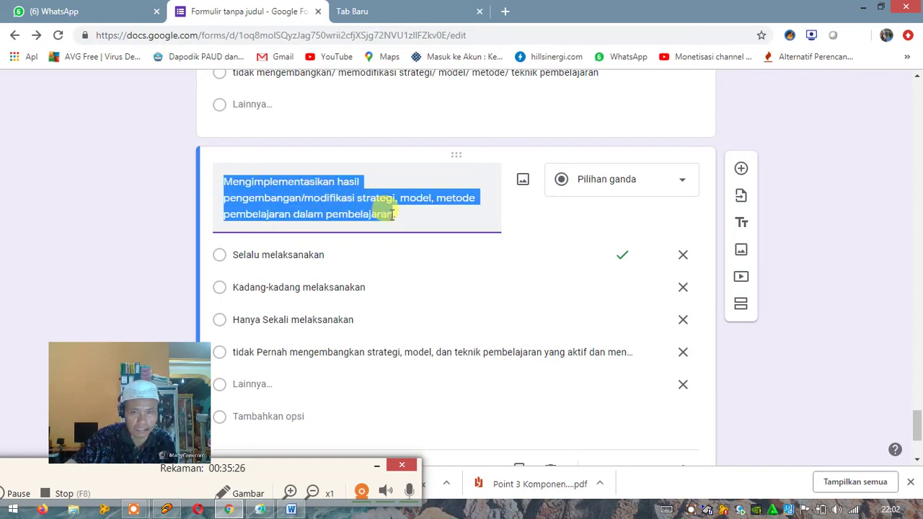
click(412, 355)
click(299, 352)
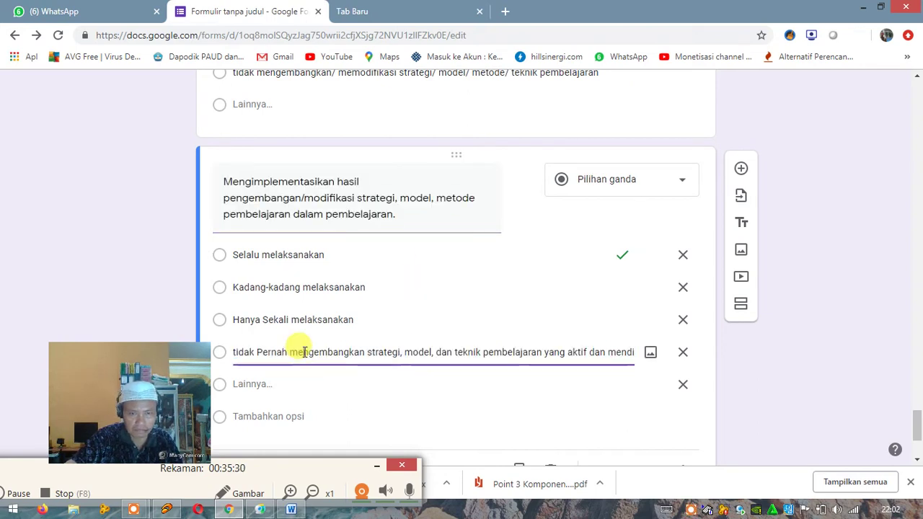
drag(289, 352, 693, 353)
key(ctrl+v)
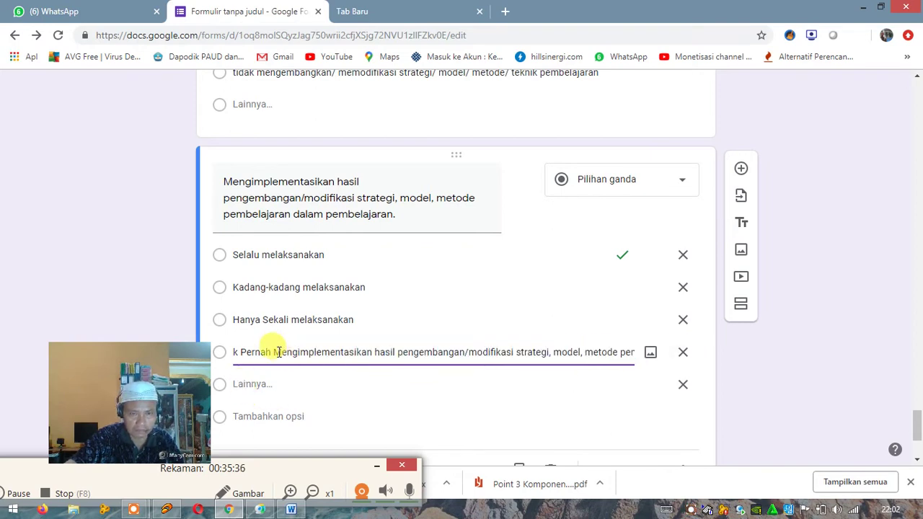
key(Delete)
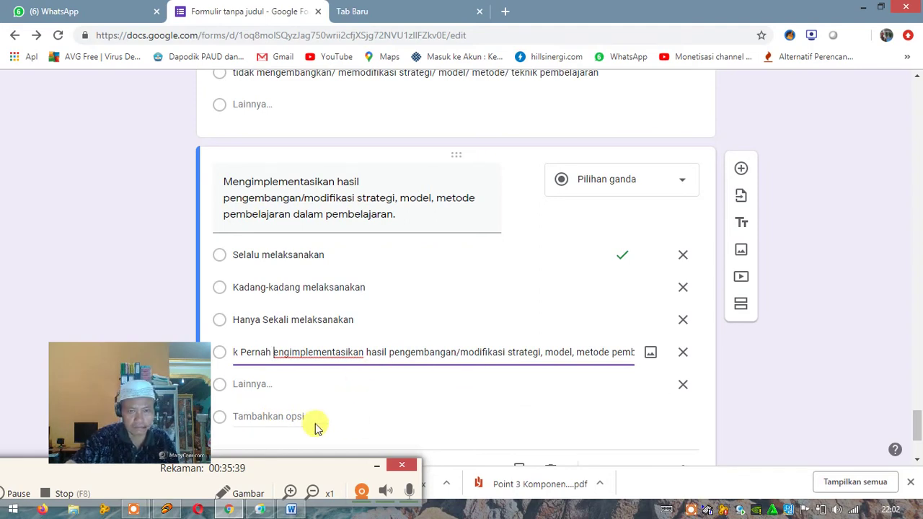
text(m)
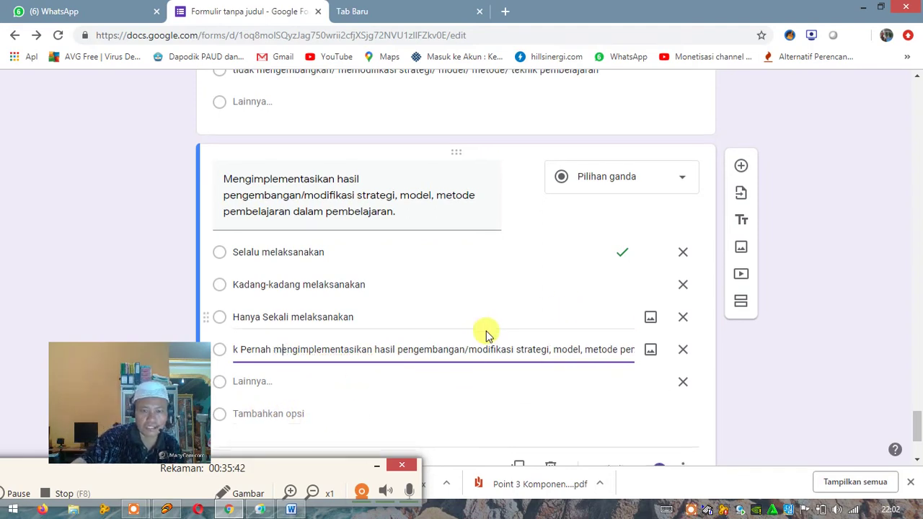
Step: Duplicate the "Mengimplementasikan" question, and in Word copy the fourth Definisi item, "Menilai efektivitas hasil pengembangan/modifikasi strategi, model, dan teknik pembelajaran."
scroll(485, 332, down, 2)
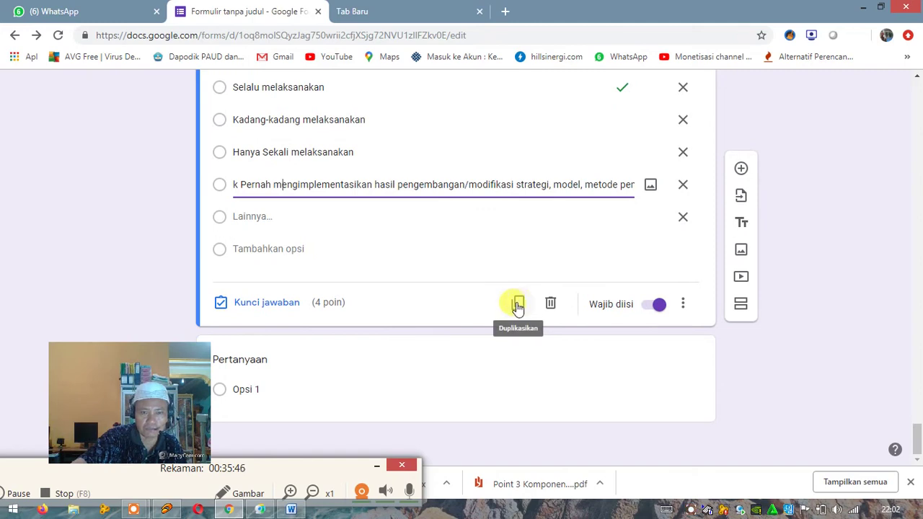
click(518, 306)
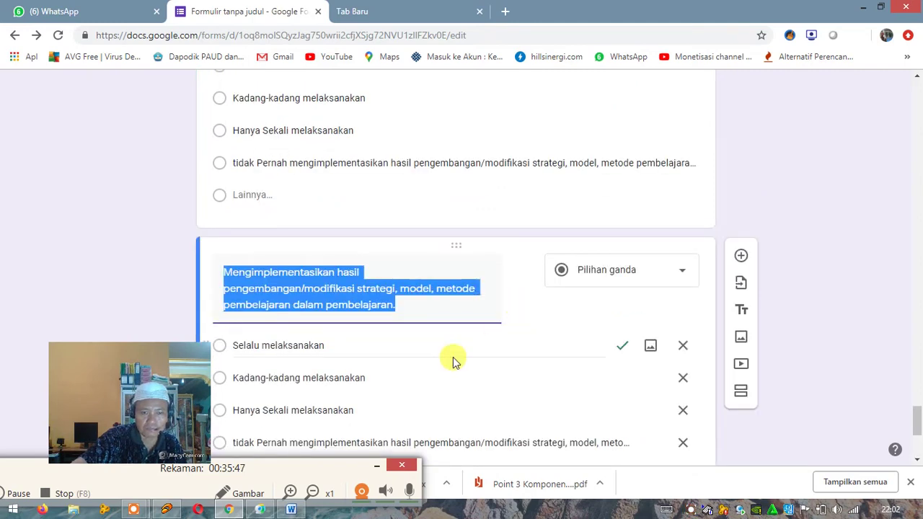
click(289, 511)
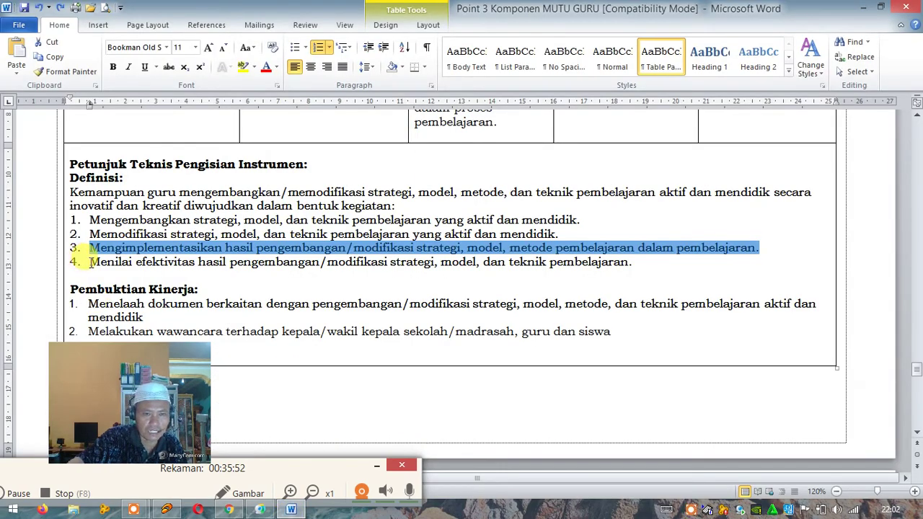
drag(91, 260, 631, 261)
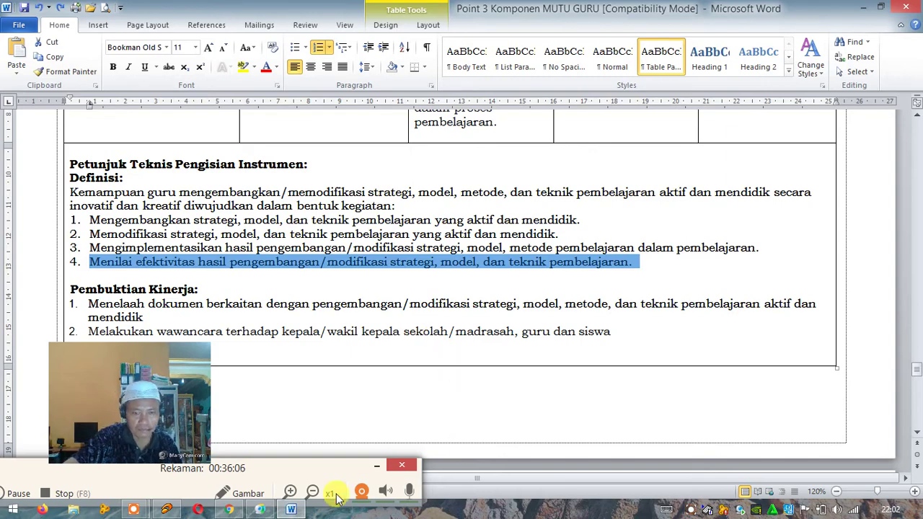
Step: Back in the form, replace the duplicate's question text with "Menilai efektivitas hasil pengembangan/modifikasi strategi, model, dan teknik pembelajaran.", without its list number
click(292, 510)
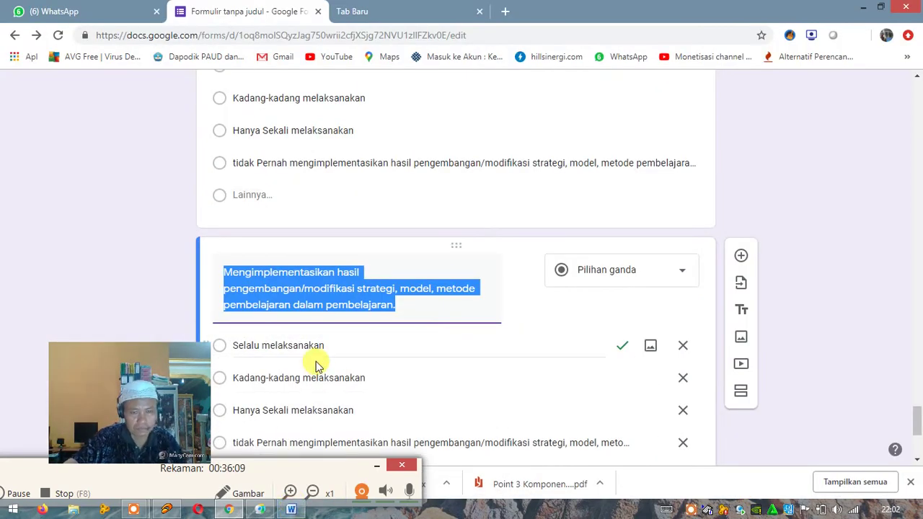
text(4.	Menilai efektivitas hasil pengembangan/modifikasi strategi, model, dan teknik pembelajaran.)
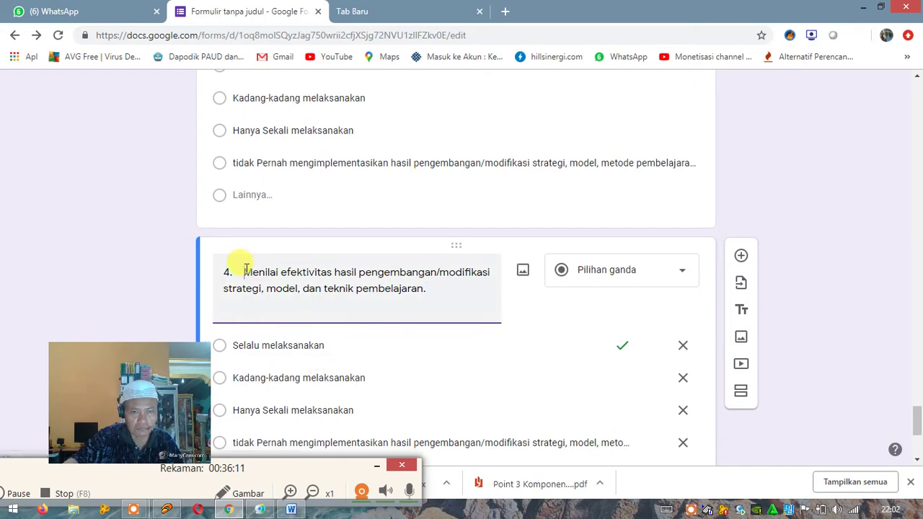
key(BackSpace)
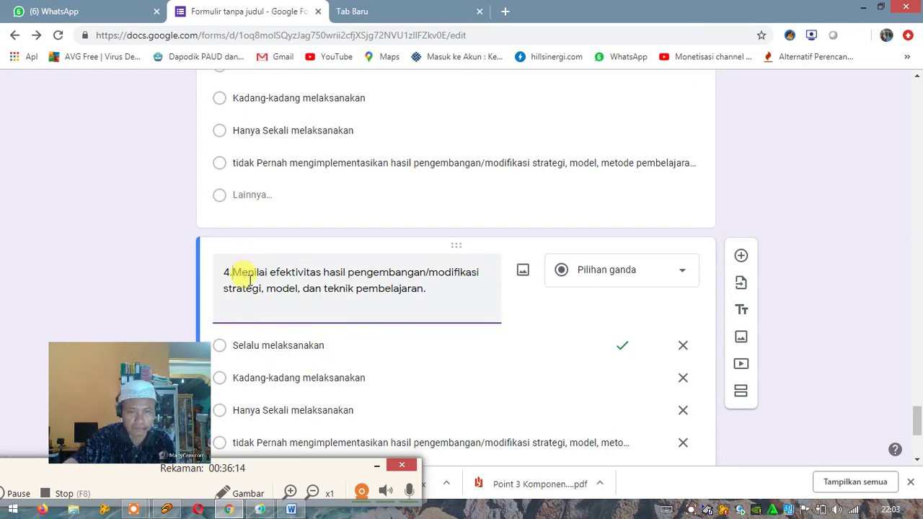
key(BackSpace)
key(BackSpace)
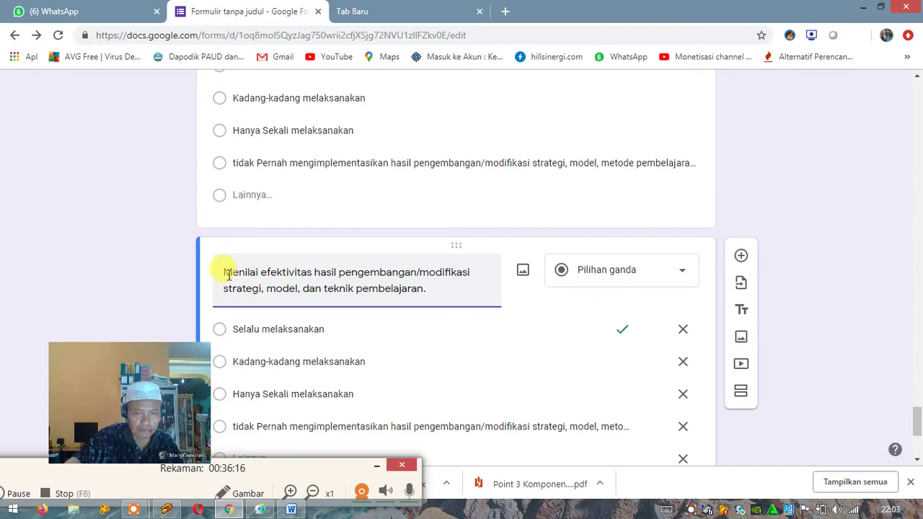
Step: Replace the wording after "tidak Pernah" in the "Menilai efektivitas" question's fourth option with that question's text
drag(226, 272, 431, 298)
key(ctrl+c)
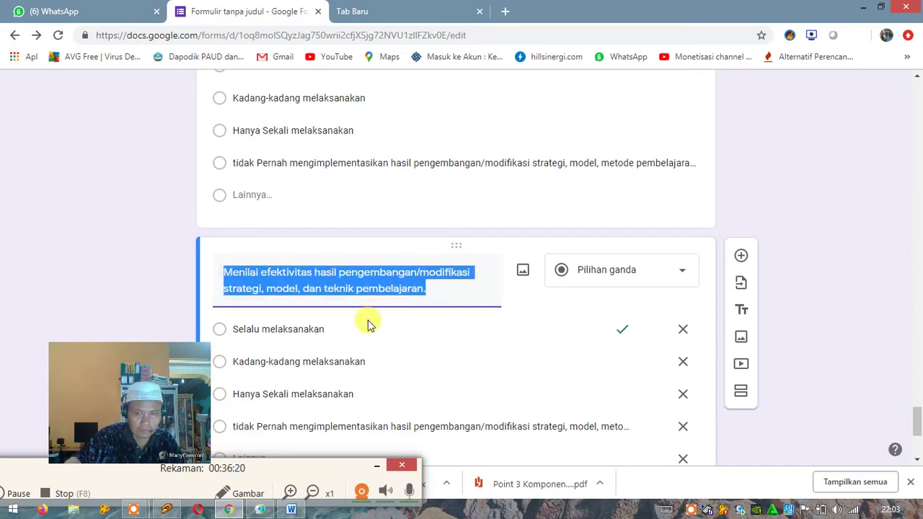
click(298, 431)
click(296, 431)
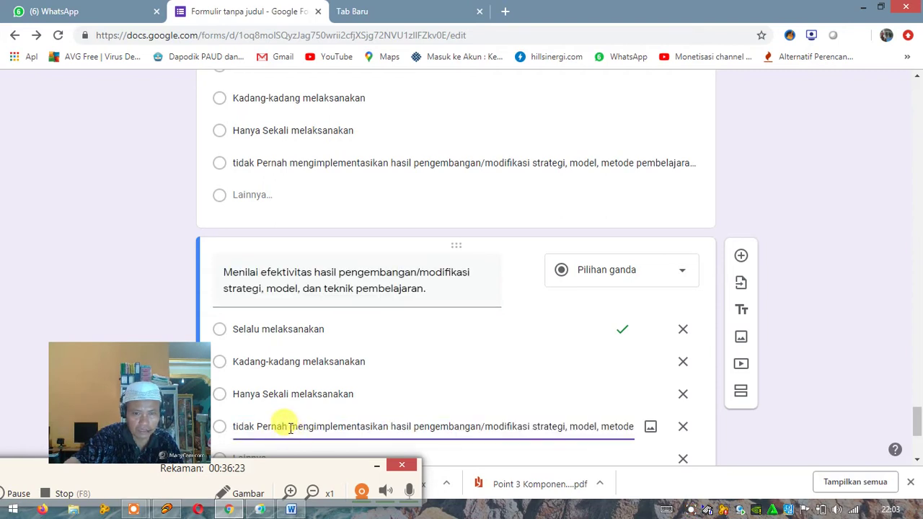
drag(289, 427, 656, 428)
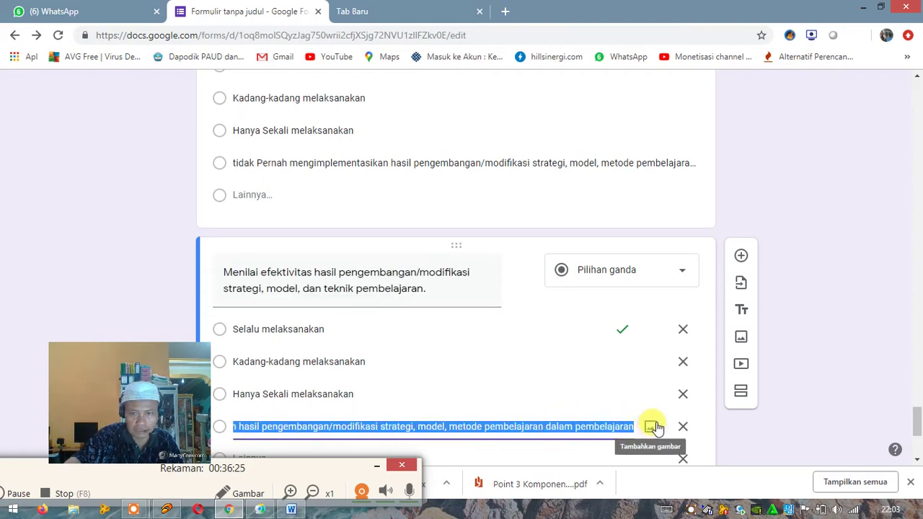
key(ctrl+v)
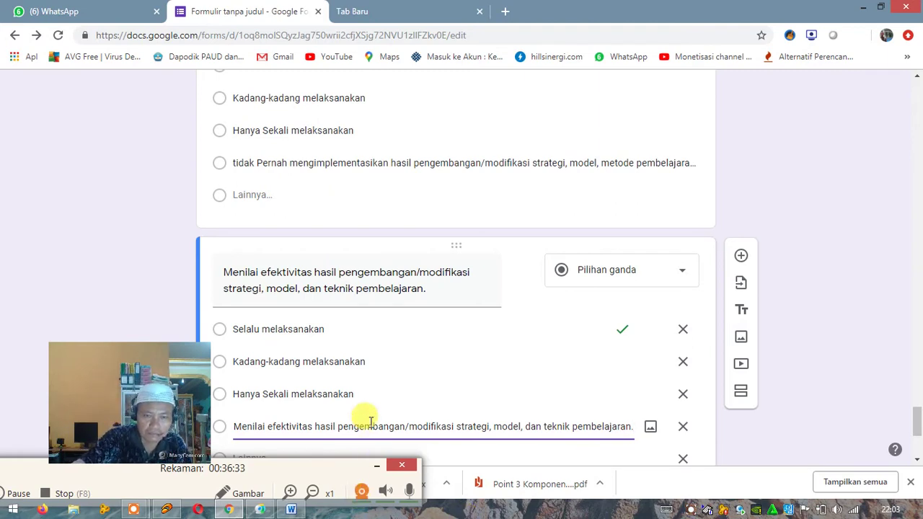
scroll(432, 417, down, 3)
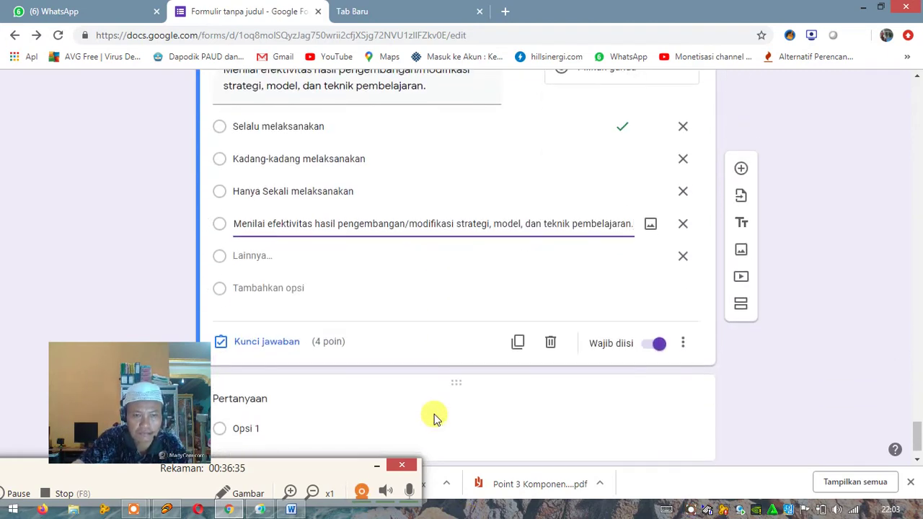
triple_click(259, 228)
key(Home)
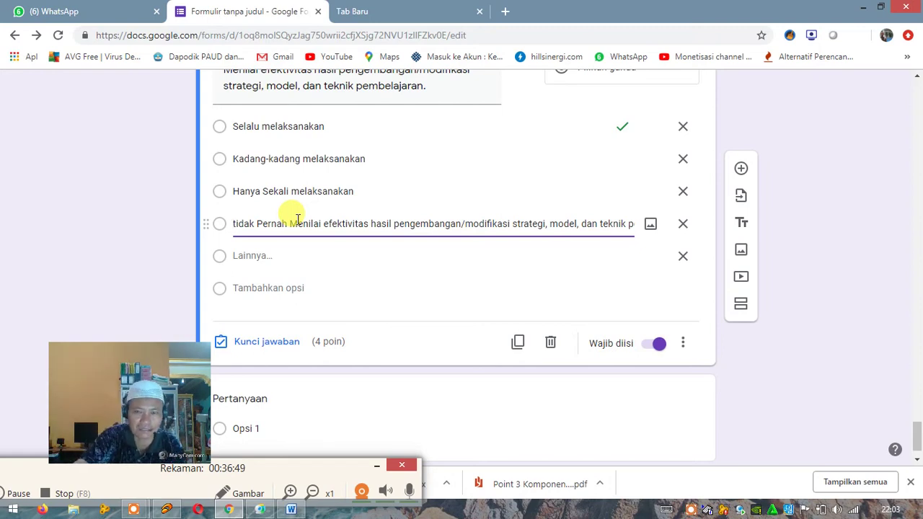
scroll(367, 211, up, 2)
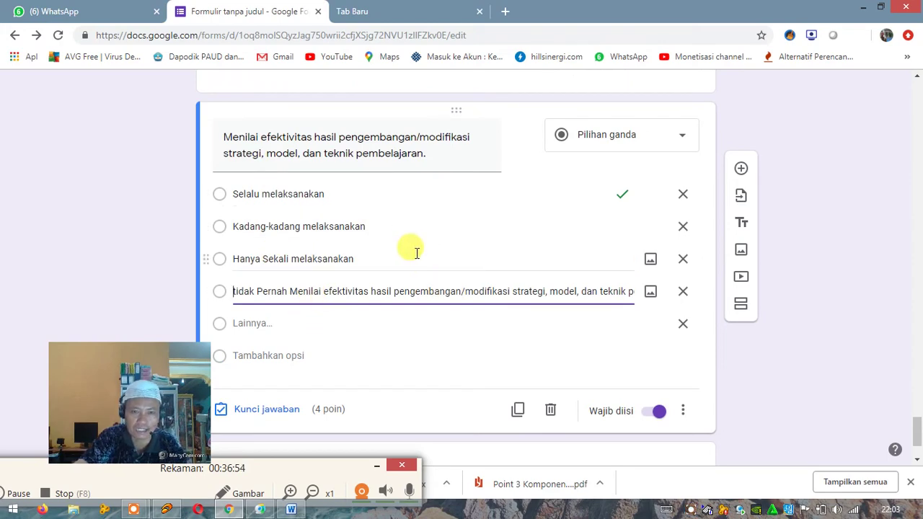
scroll(422, 334, down, 2)
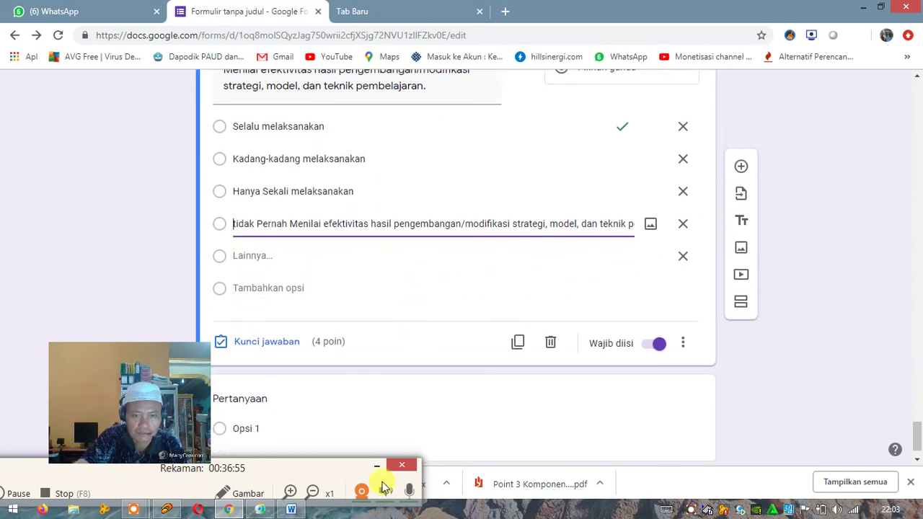
Step: Switch to Word and review the Petunjuk Telaah Dokumen, Pedoman Wawancara and Kesimpulan Penilaian sections that follow the Definisi list
click(291, 509)
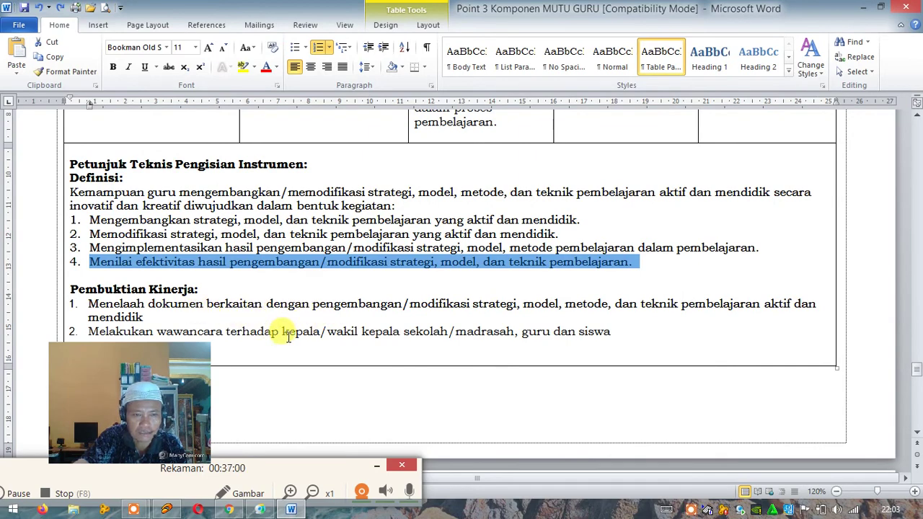
scroll(310, 326, down, 1)
scroll(318, 324, down, 7)
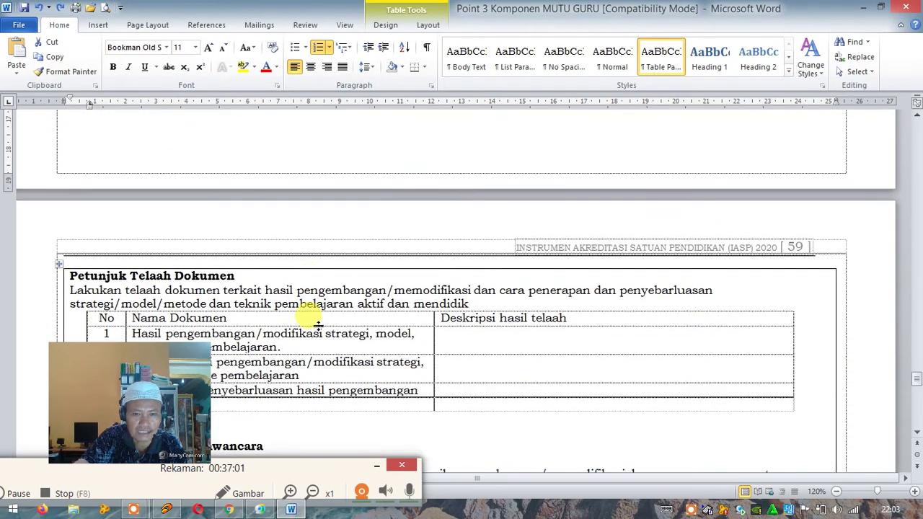
scroll(319, 326, down, 1)
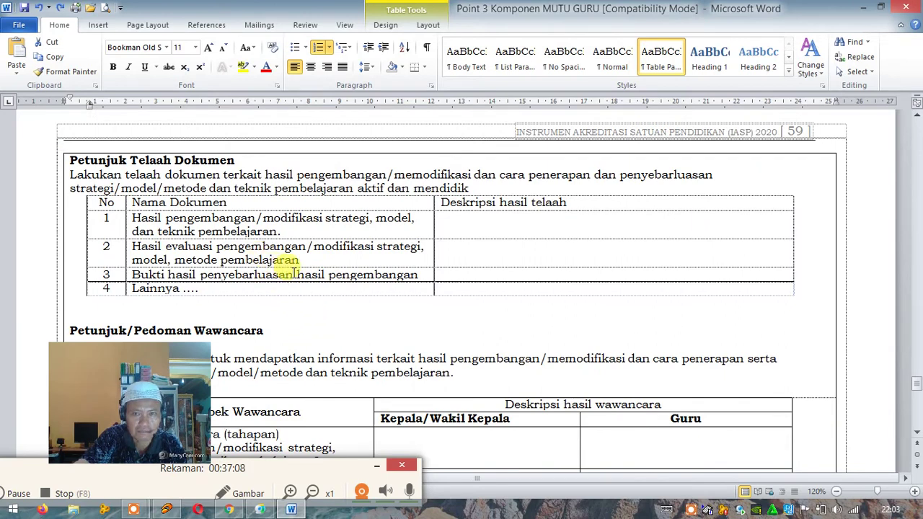
scroll(320, 280, down, 2)
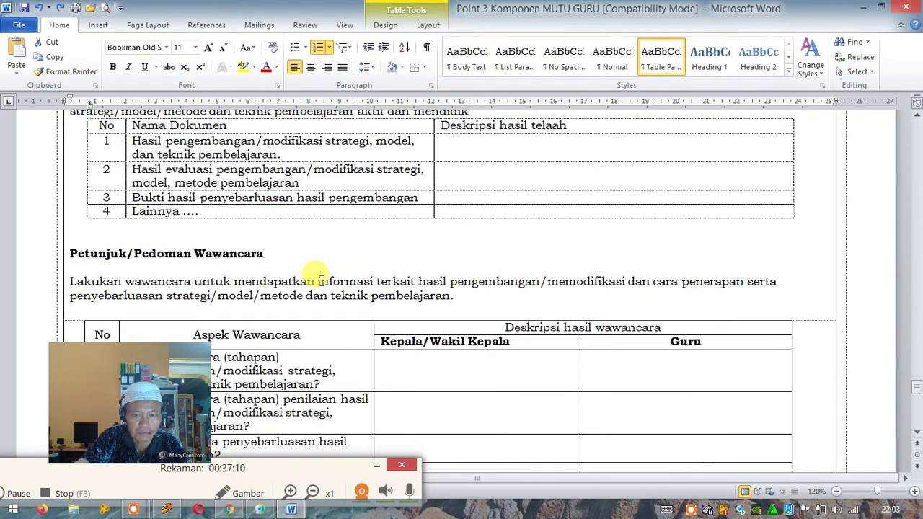
scroll(319, 280, down, 2)
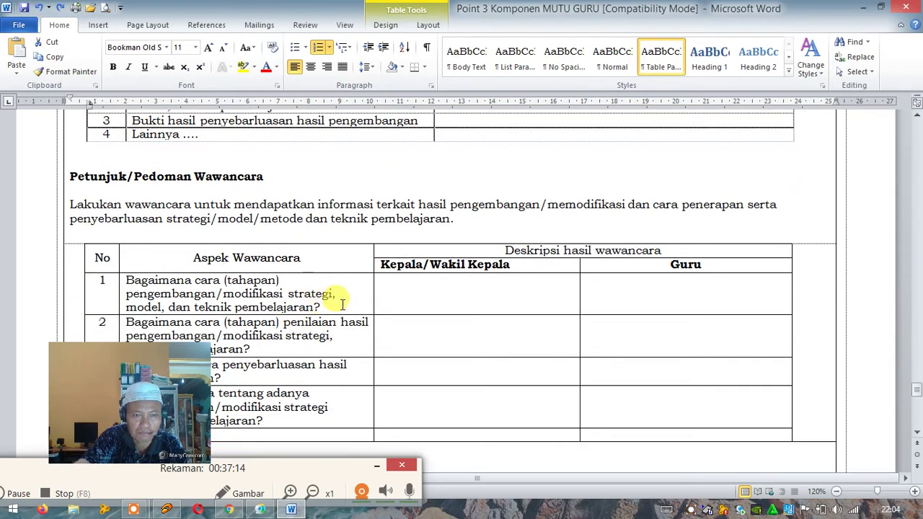
scroll(342, 303, down, 16)
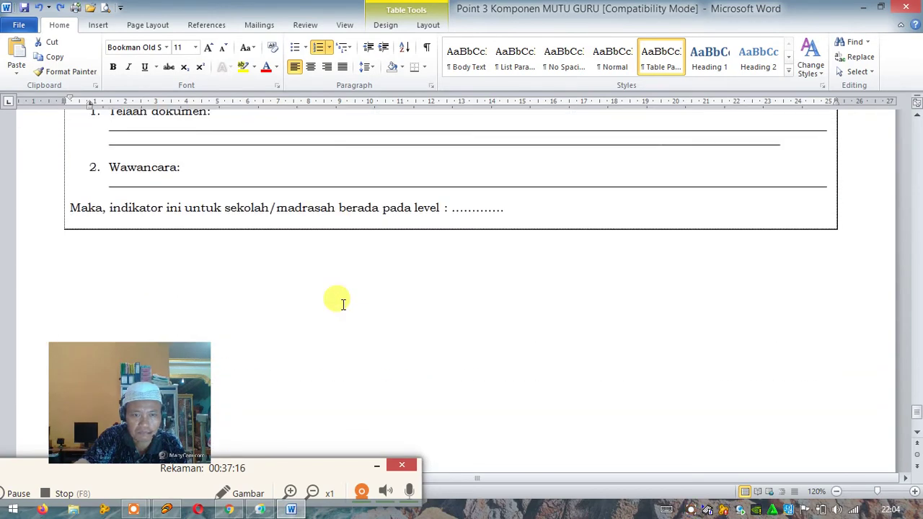
scroll(343, 304, up, 15)
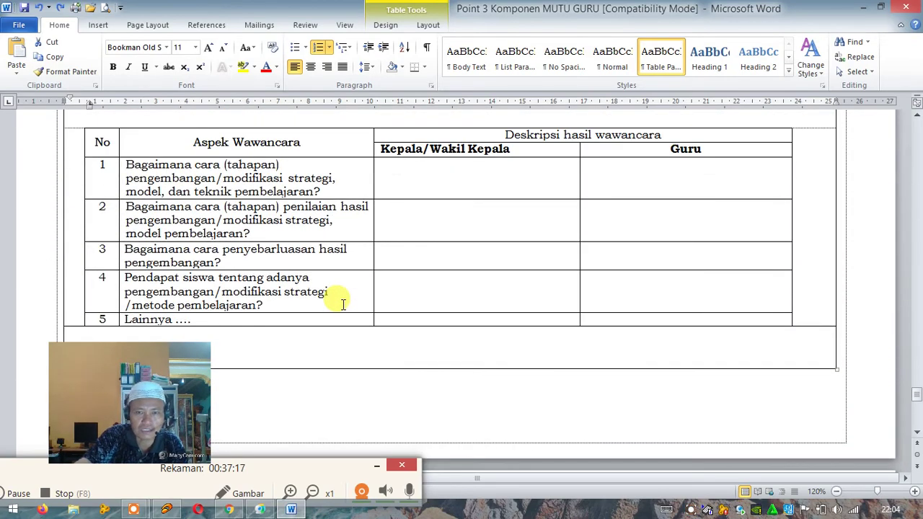
scroll(343, 304, up, 5)
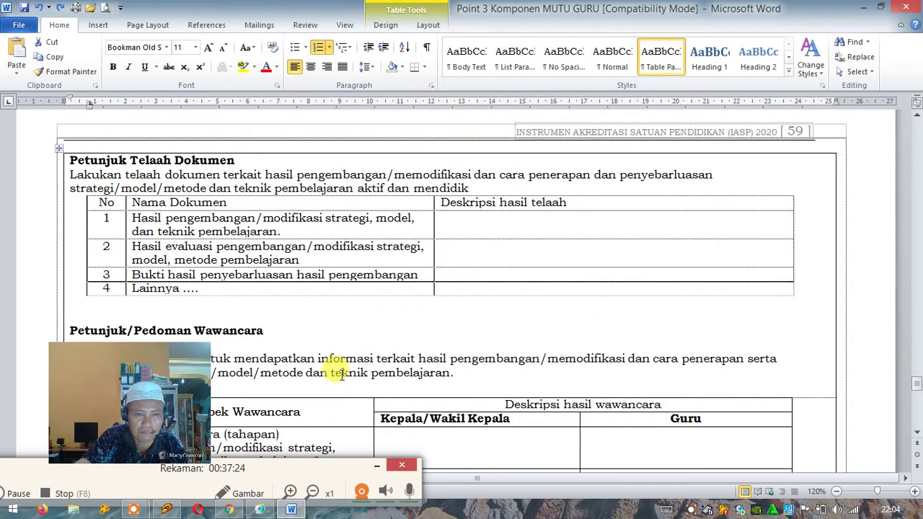
scroll(342, 374, up, 1)
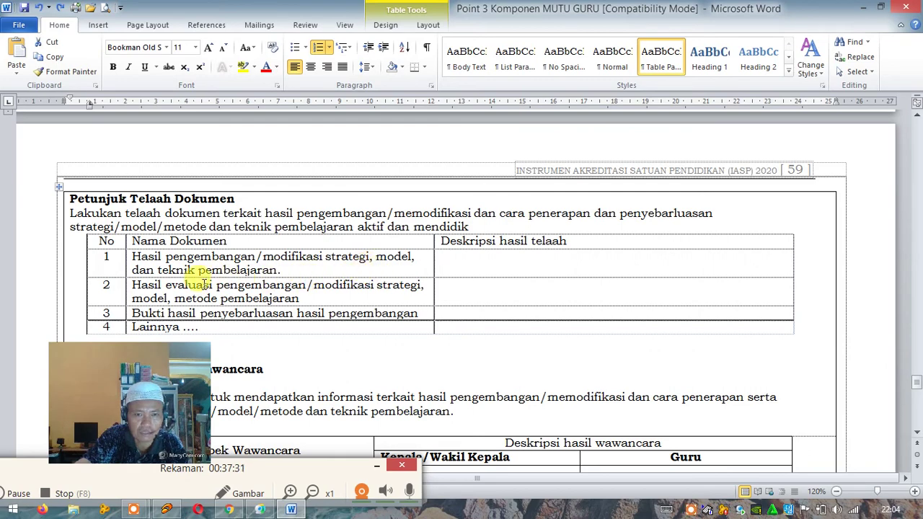
scroll(339, 283, down, 3)
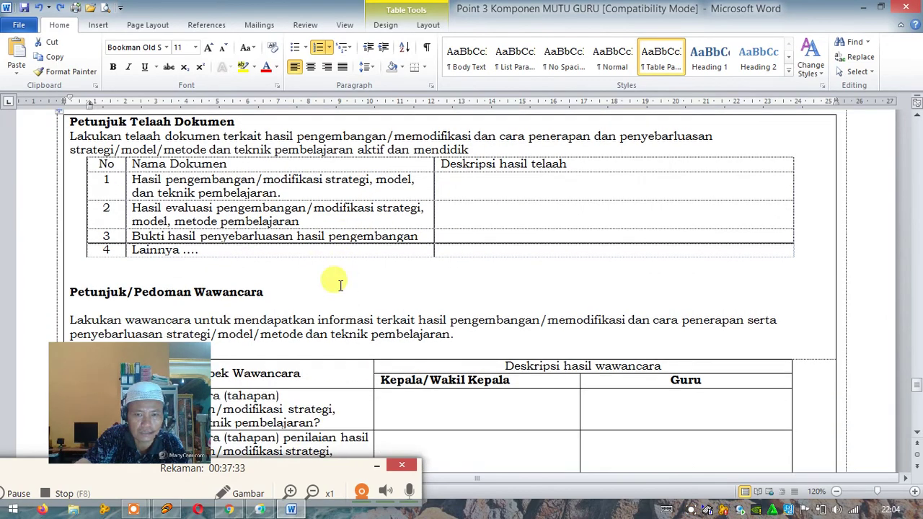
scroll(339, 284, down, 3)
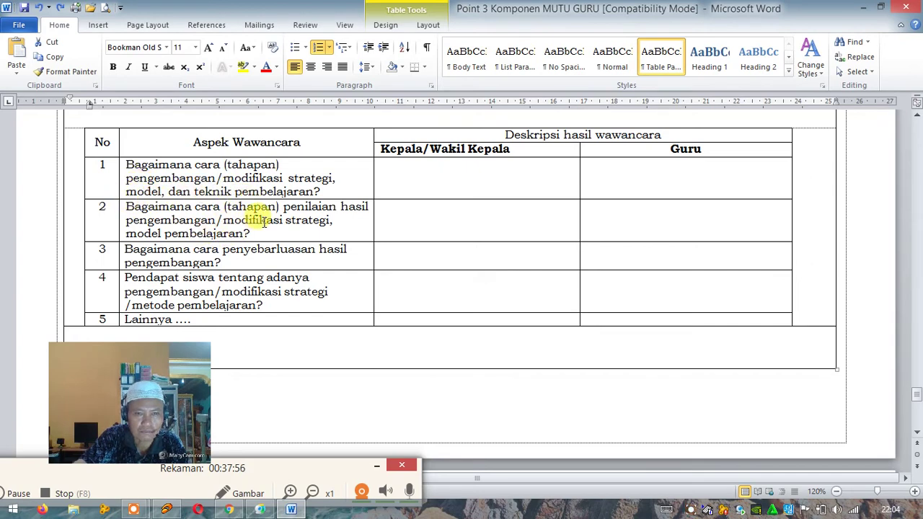
scroll(268, 264, down, 10)
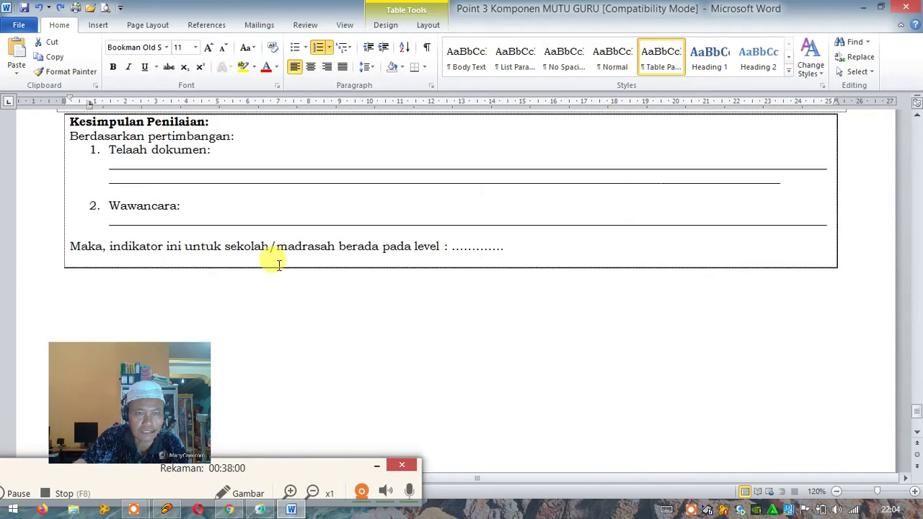
scroll(278, 264, up, 10)
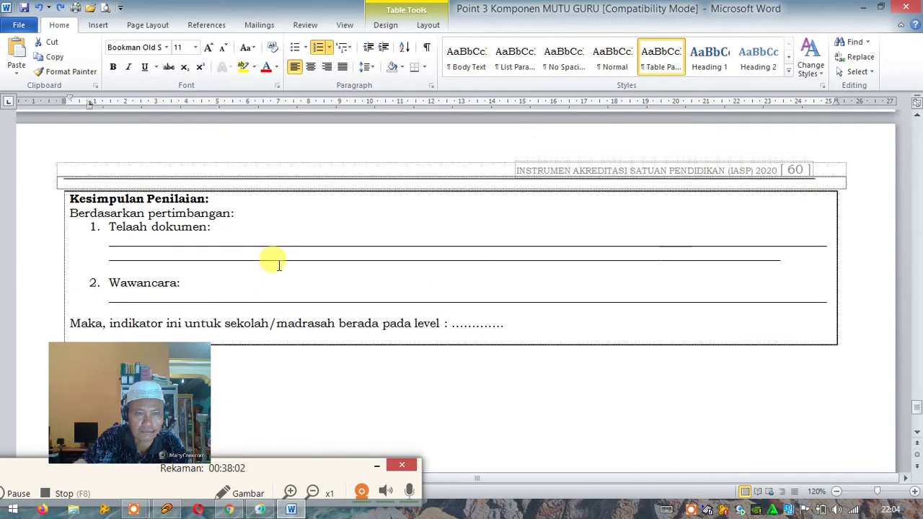
scroll(274, 263, up, 6)
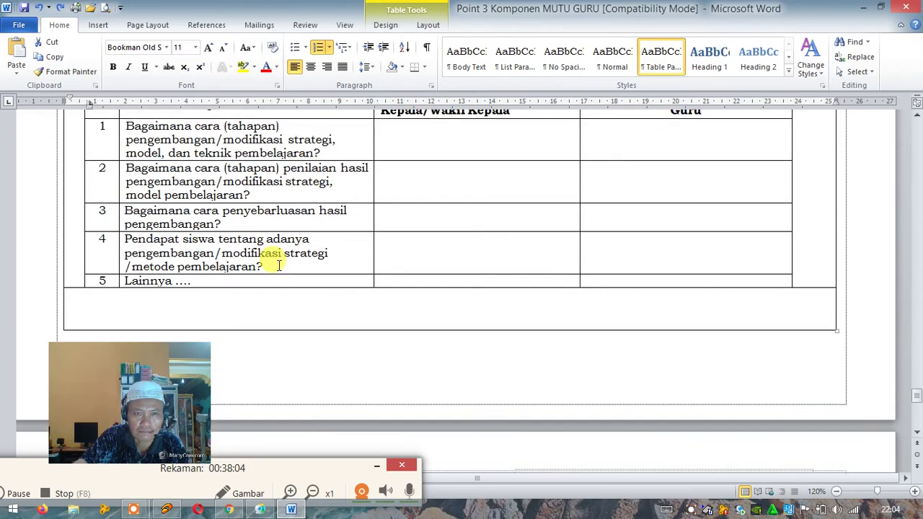